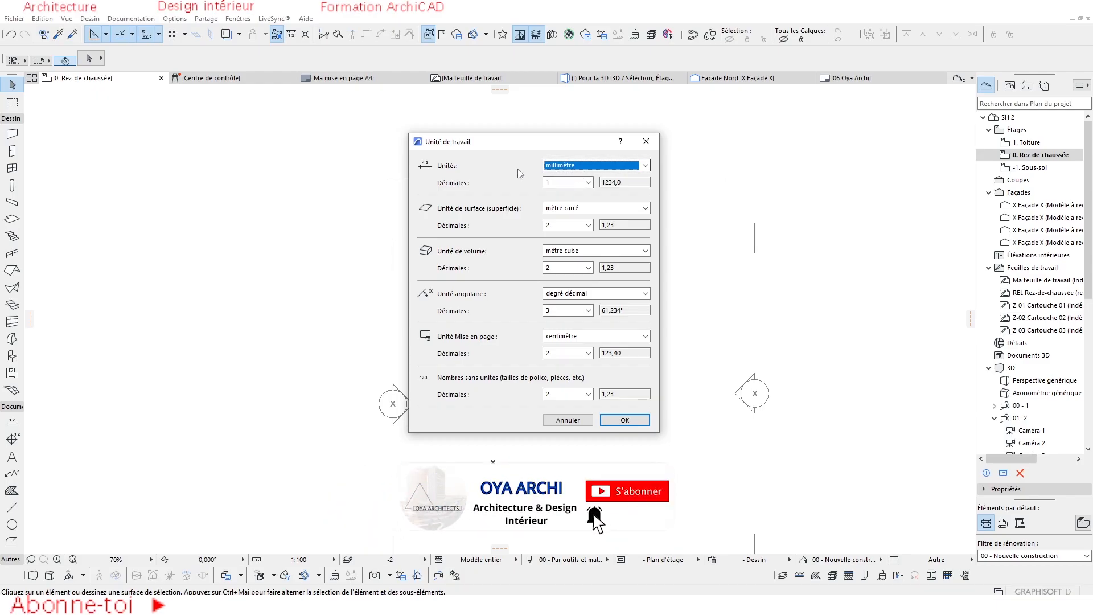
Step: Confirm the working units with millimetre as the length unit
{"action": "left_click", "coordinate": [565, 164]}
{"action": "left_click", "coordinate": [526, 168]}
{"action": "left_click", "coordinate": [640, 418]}
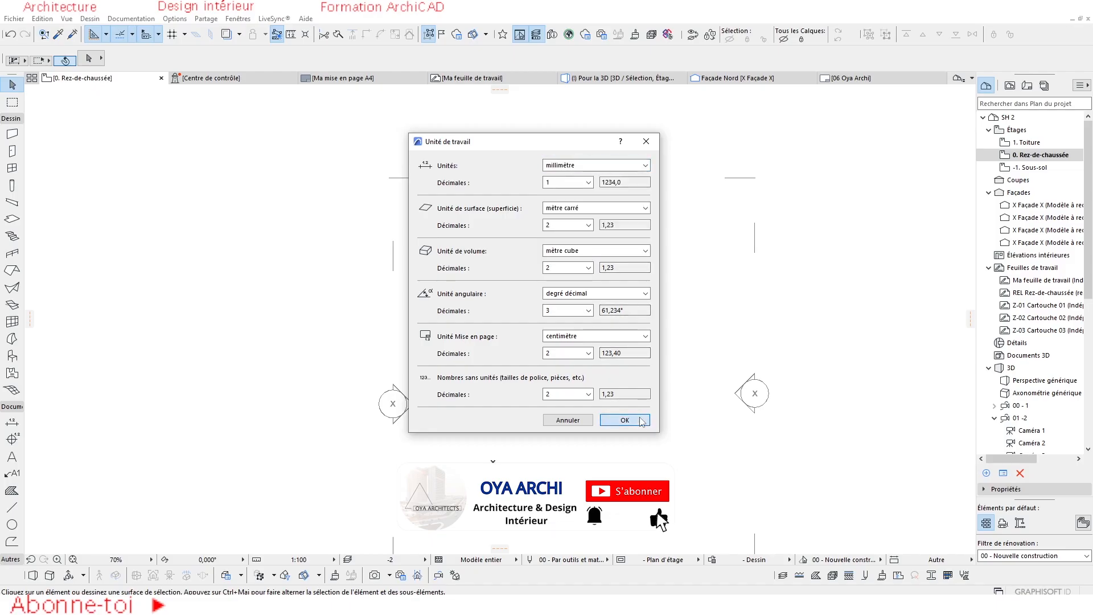
Step: Open the grid system settings for the ground floor plan
{"action": "scroll", "coordinate": [565, 248], "scroll_direction": "down", "scroll_amount": 3}
{"action": "scroll", "coordinate": [536, 336], "scroll_direction": "up", "scroll_amount": 1}
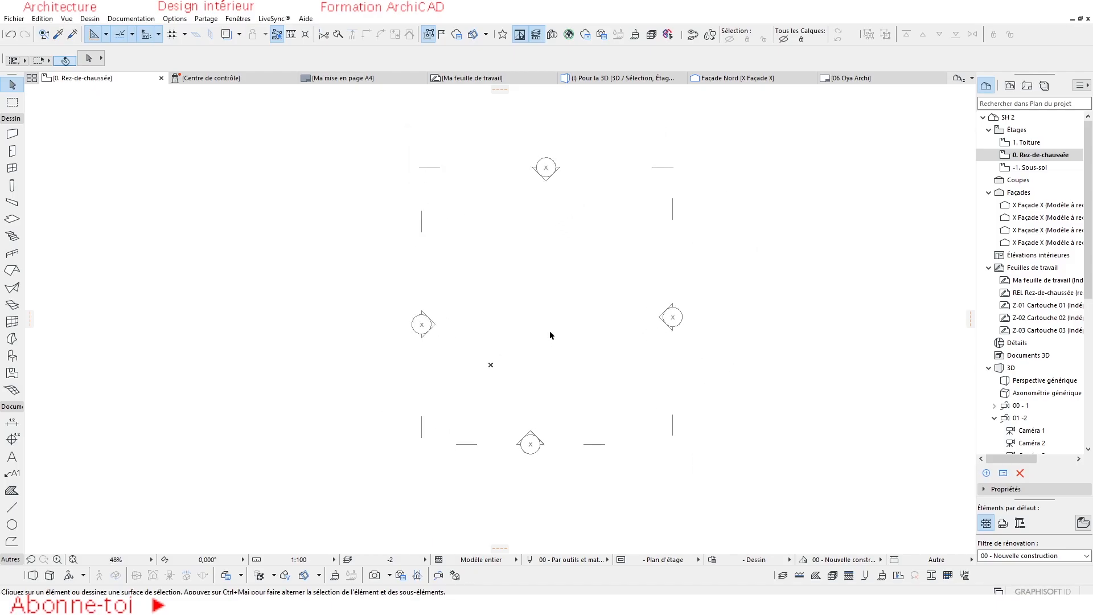
{"action": "scroll", "coordinate": [549, 331], "scroll_direction": "up", "scroll_amount": 1}
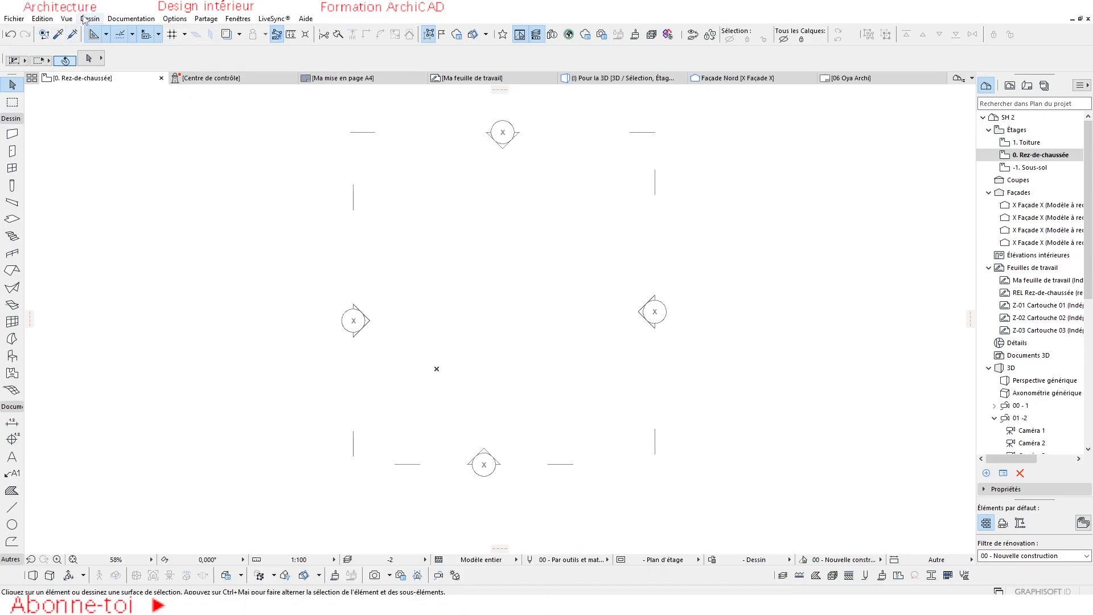
{"action": "left_click", "coordinate": [85, 19]}
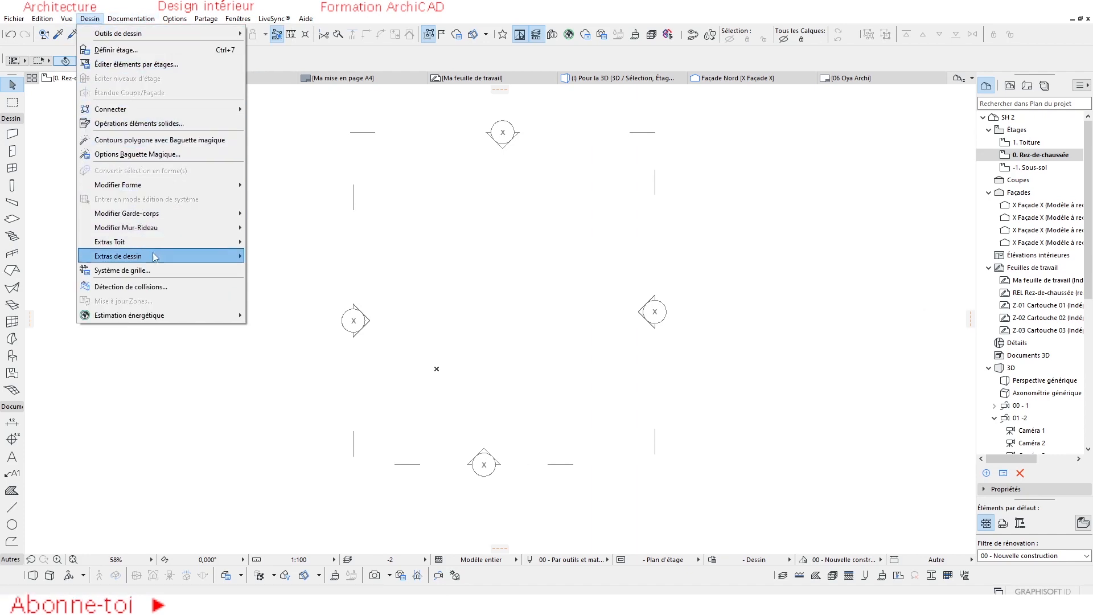
{"action": "left_click", "coordinate": [140, 271]}
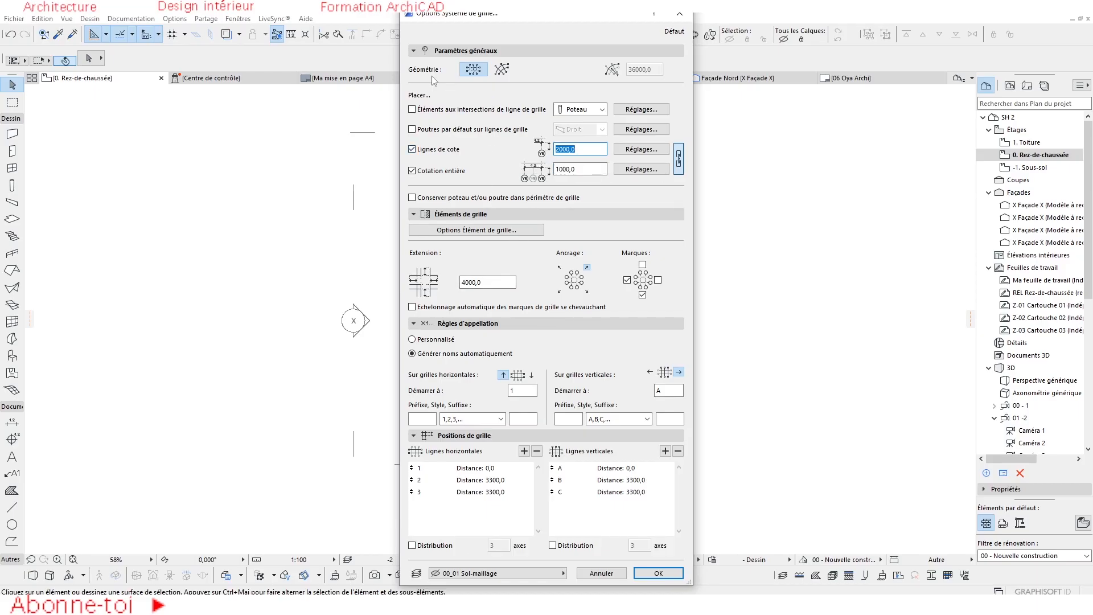
Step: Compare the radial and orthogonal grid geometries, ending on the orthogonal one
{"action": "left_click", "coordinate": [497, 72]}
{"action": "left_click", "coordinate": [478, 72]}
{"action": "left_click", "coordinate": [497, 72]}
{"action": "left_click", "coordinate": [474, 70]}
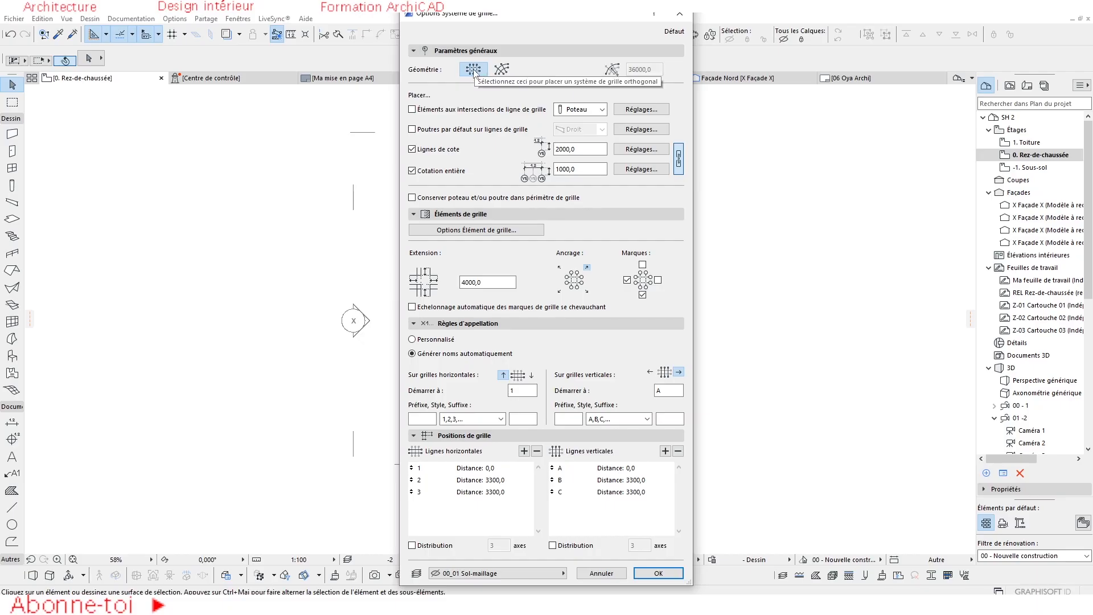
{"action": "left_click", "coordinate": [502, 69]}
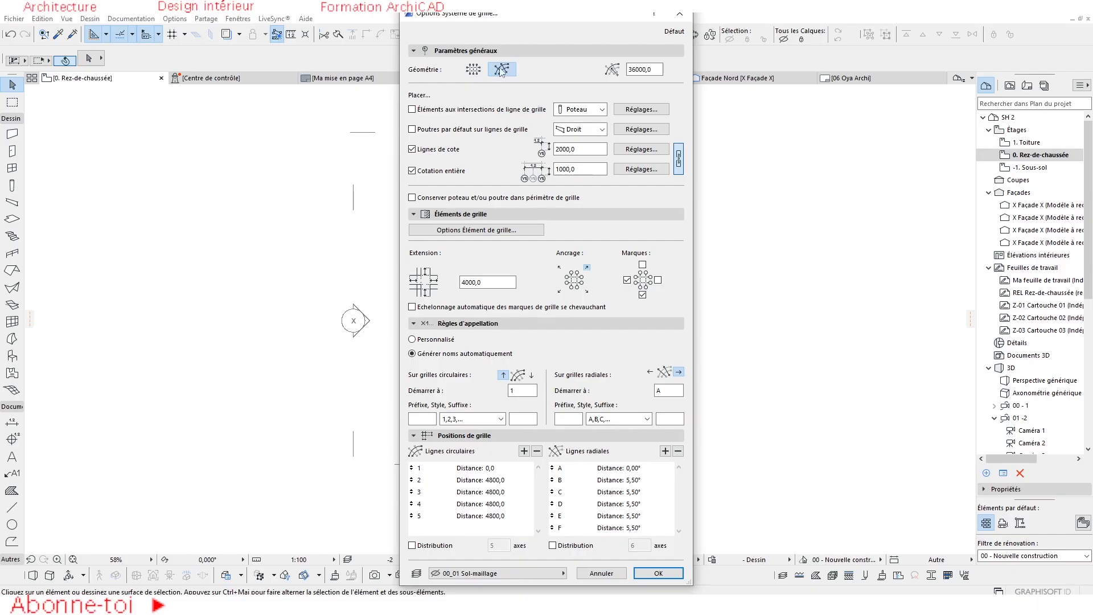
{"action": "left_click", "coordinate": [474, 71]}
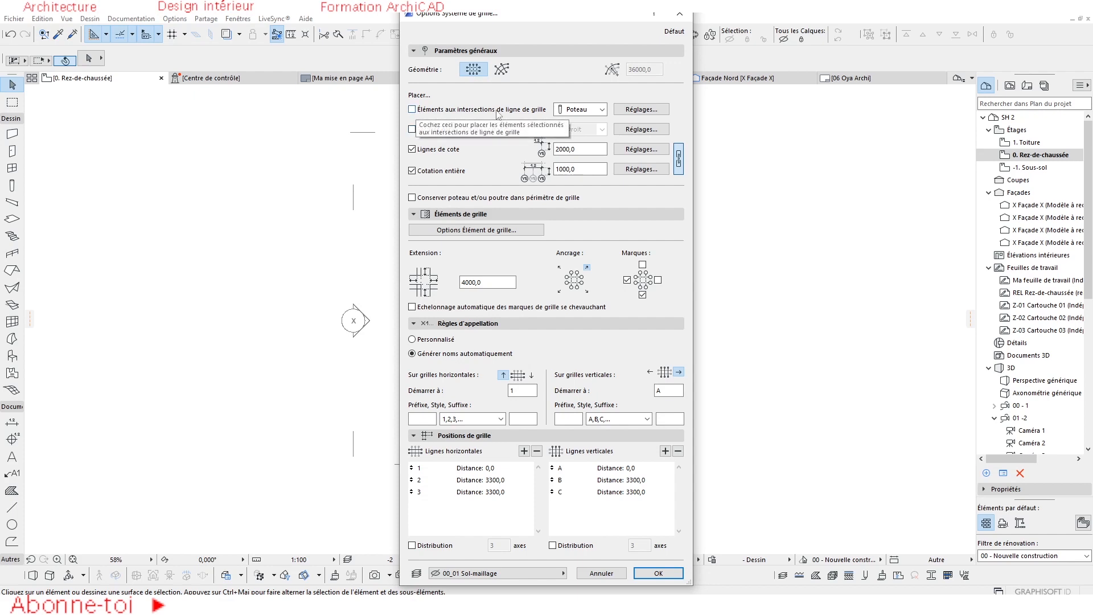
{"action": "left_click", "coordinate": [412, 110]}
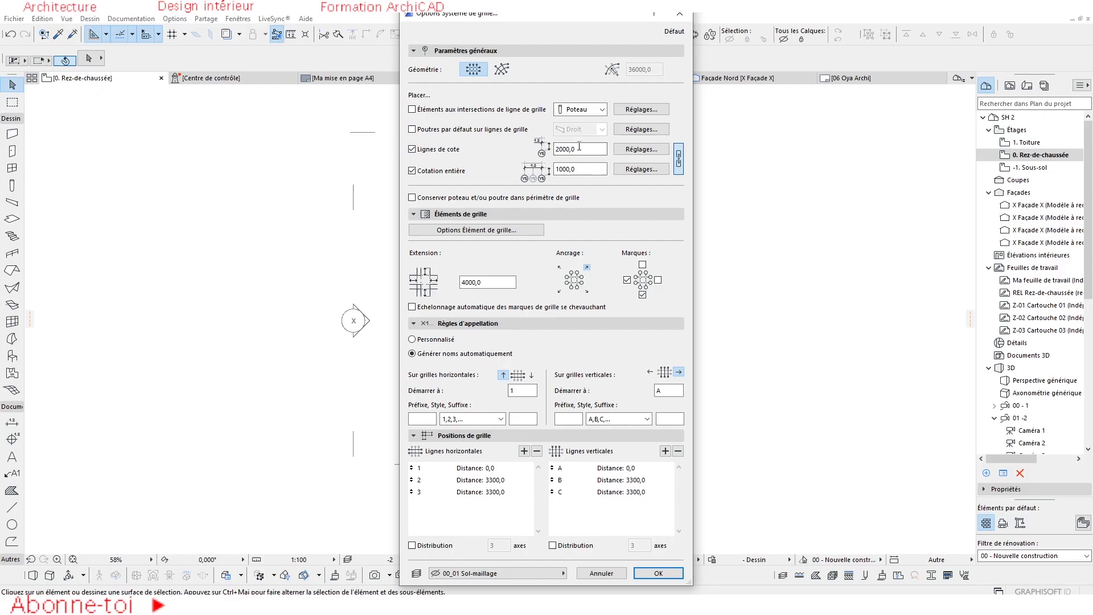
Step: In the settings of the grid's dimension lines, choose the oblique tick marker and set its pen to 1
{"action": "left_click", "coordinate": [636, 152]}
{"action": "left_click_drag", "start_coordinate": [536, 32], "coordinate": [568, 35]}
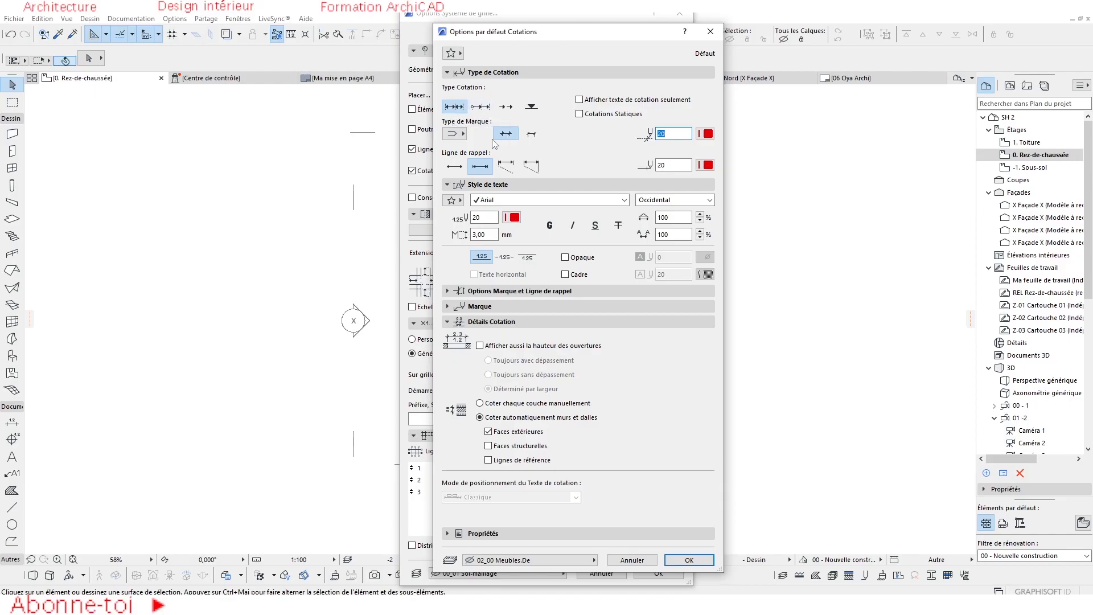
{"action": "left_click", "coordinate": [454, 133]}
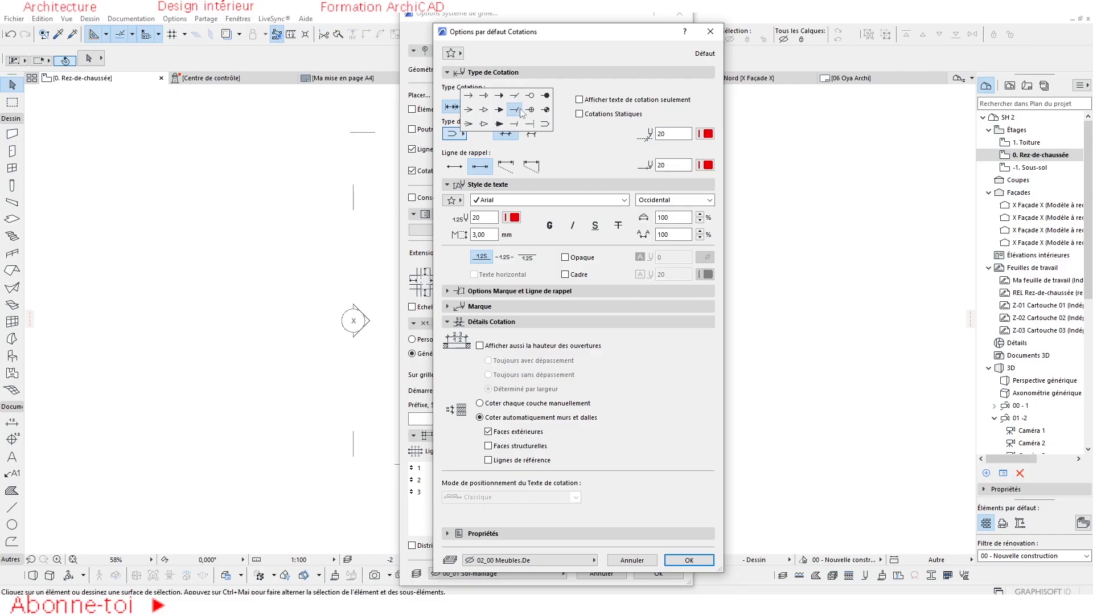
{"action": "left_click", "coordinate": [515, 110]}
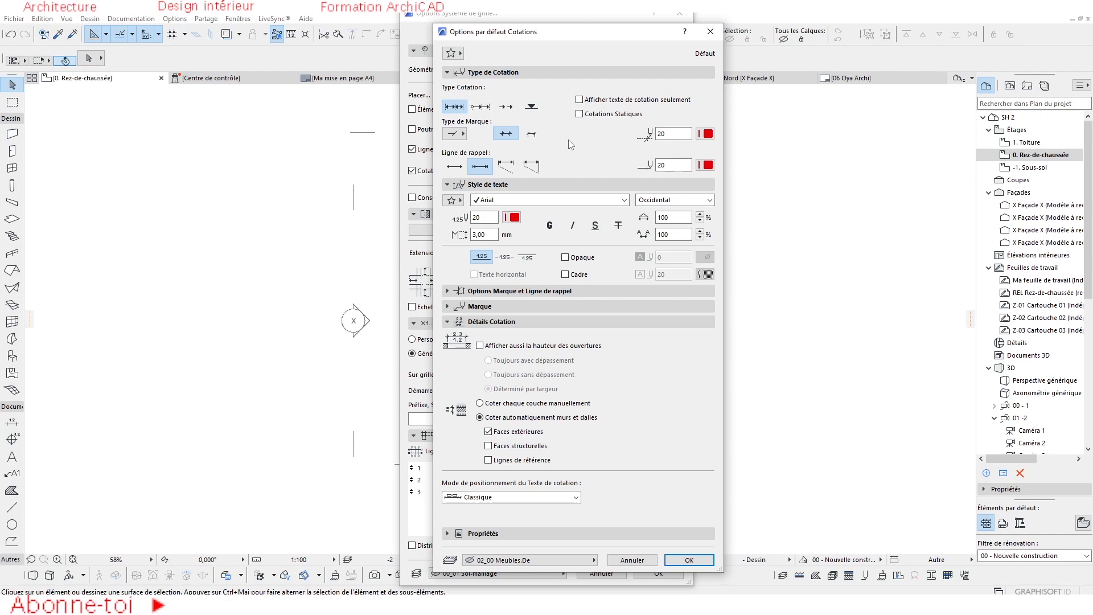
{"action": "left_click", "coordinate": [708, 134]}
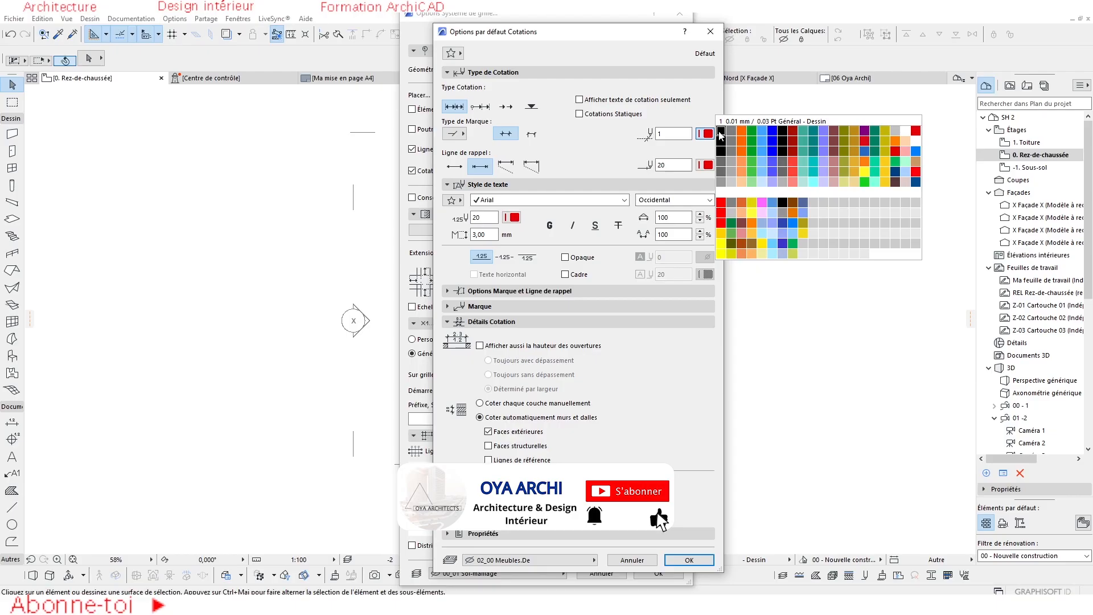
{"action": "left_click", "coordinate": [720, 132]}
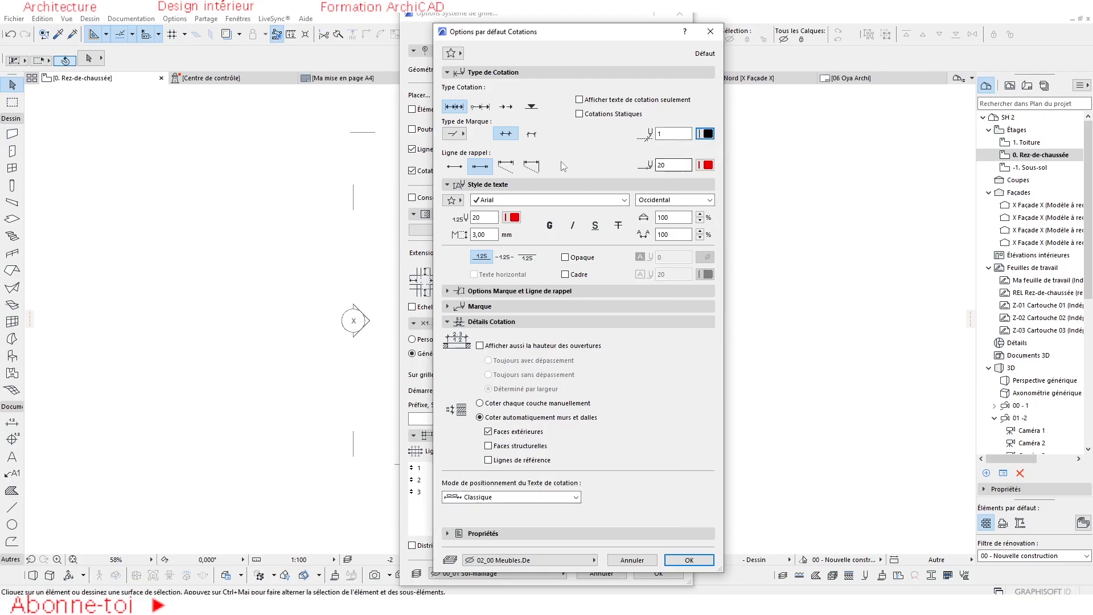
Step: Choose the witness line type with an adjustable distance to the dimensioned element and select that distance value
{"action": "left_click", "coordinate": [531, 165]}
{"action": "left_click", "coordinate": [494, 291]}
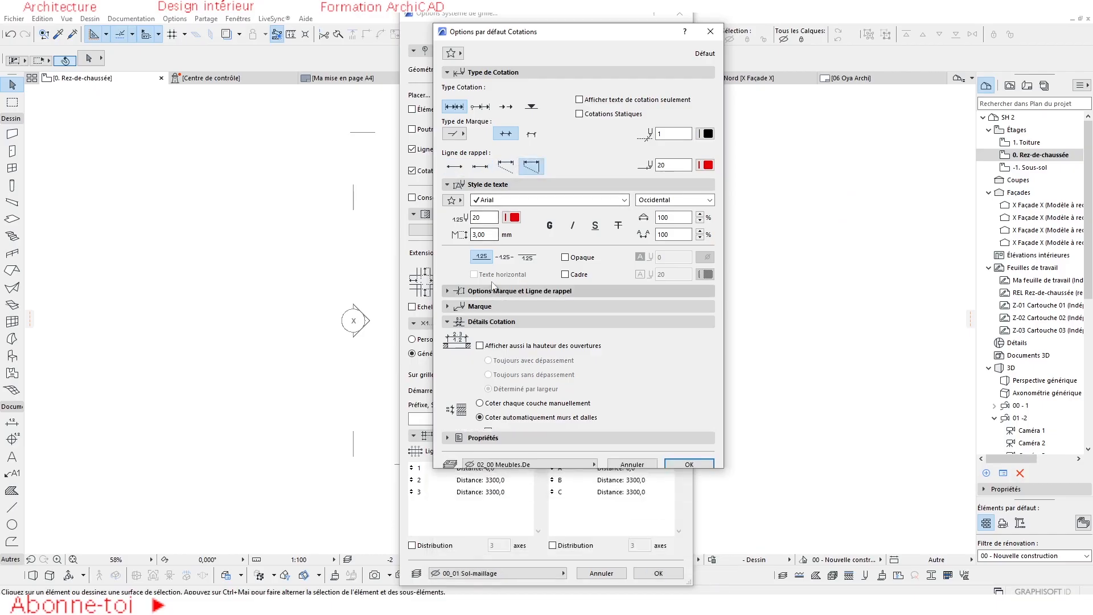
{"action": "left_click", "coordinate": [455, 170]}
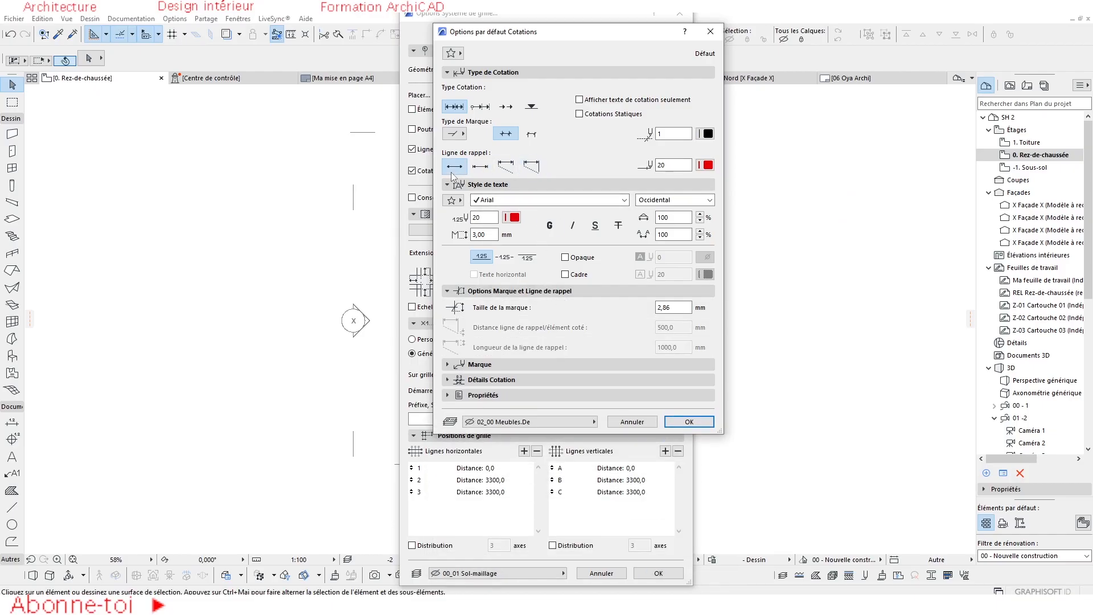
{"action": "left_click", "coordinate": [531, 169]}
{"action": "double_click", "coordinate": [670, 327]}
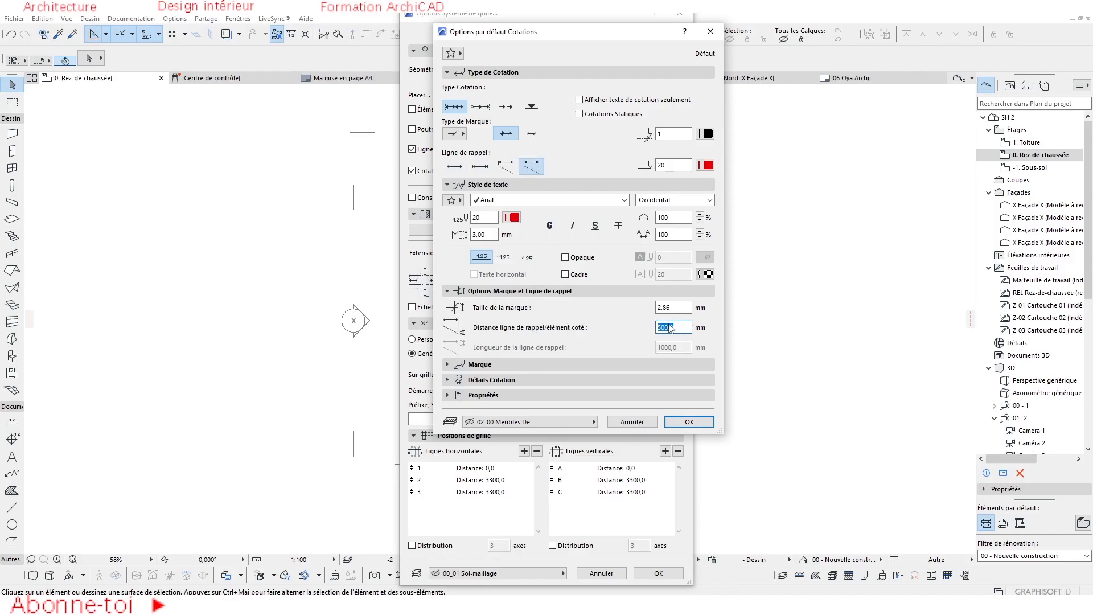
Step: Set the dimension text to the ISOCPEUR font with pen 1 and a height of 2,50 mm
{"action": "left_click", "coordinate": [499, 201]}
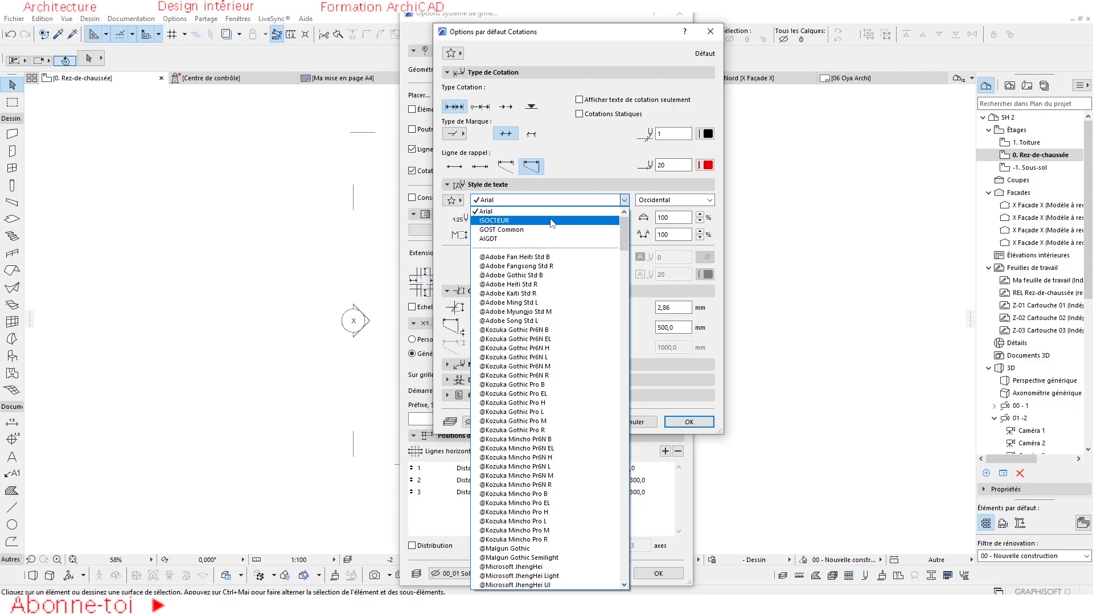
{"action": "left_click_drag", "start_coordinate": [626, 237], "coordinate": [632, 393]}
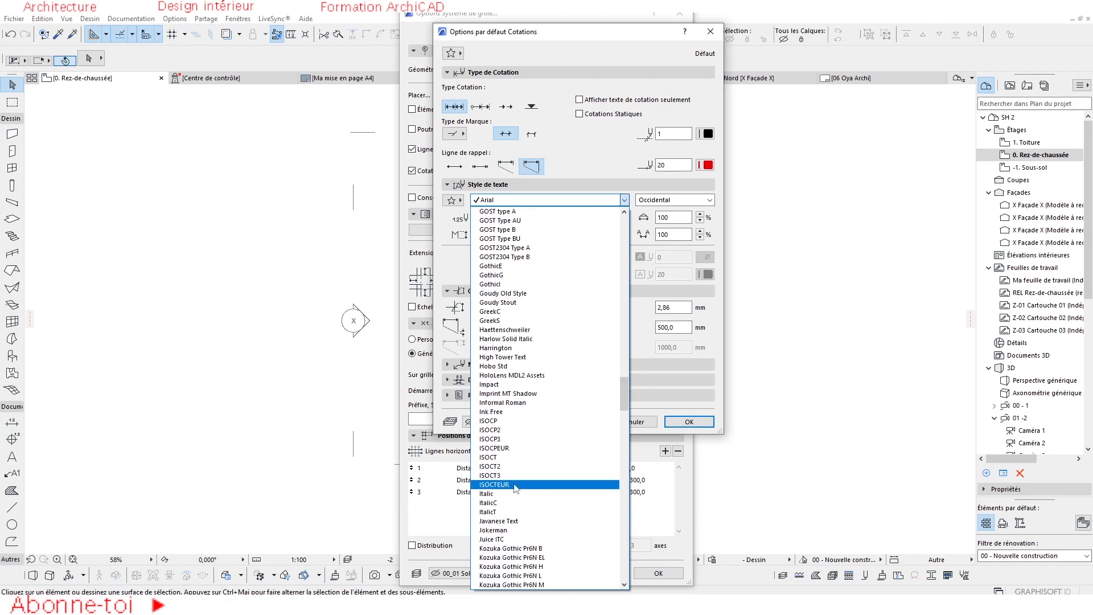
{"action": "left_click", "coordinate": [506, 449]}
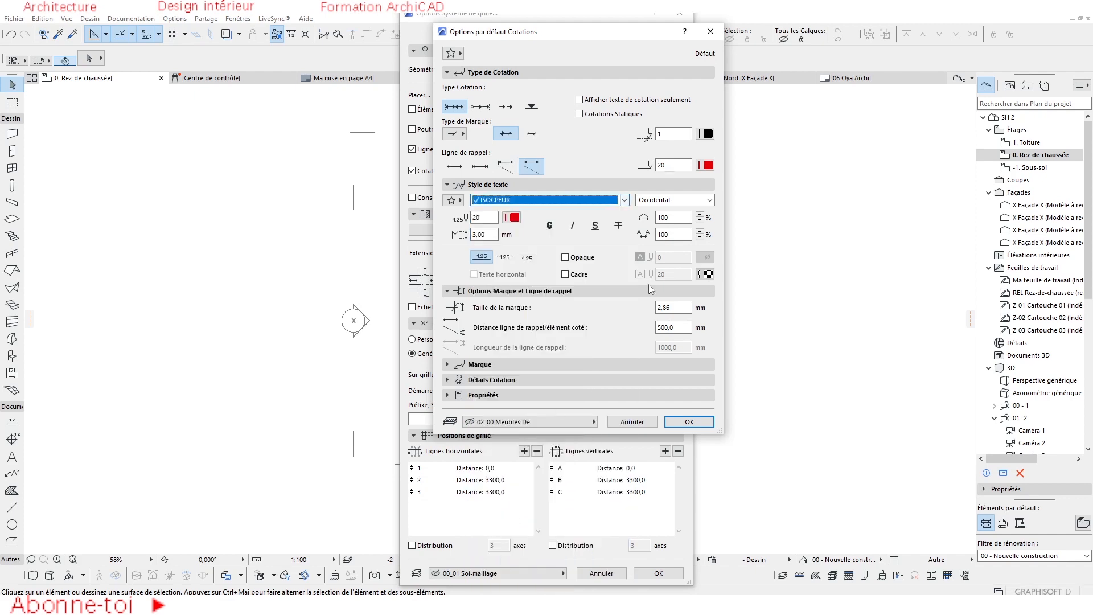
{"action": "left_click", "coordinate": [512, 217]}
{"action": "left_click", "coordinate": [528, 215]}
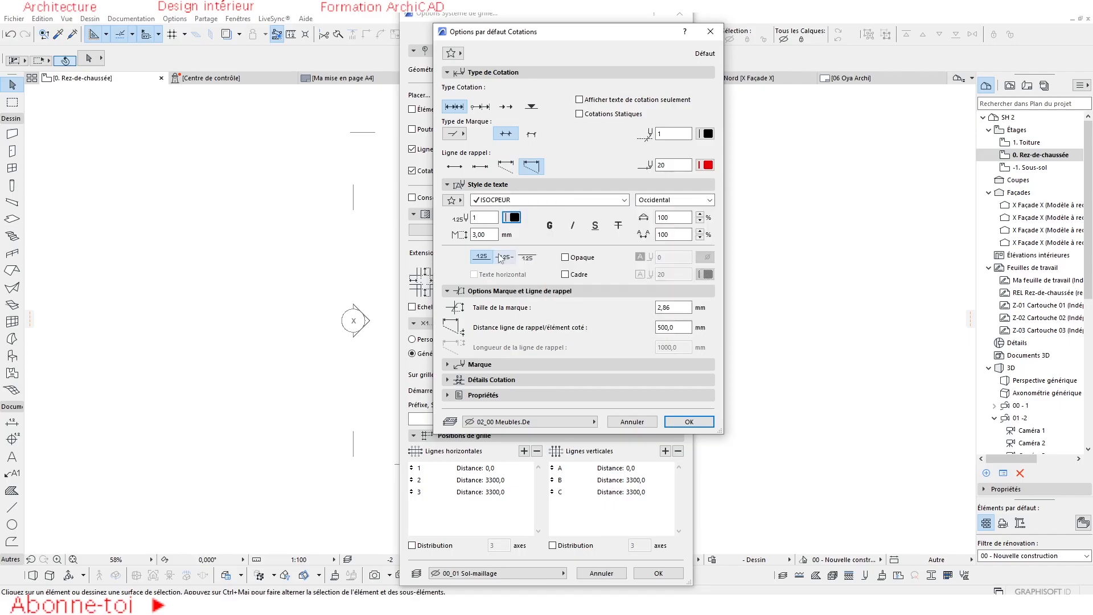
{"action": "key", "text": "Tab"}
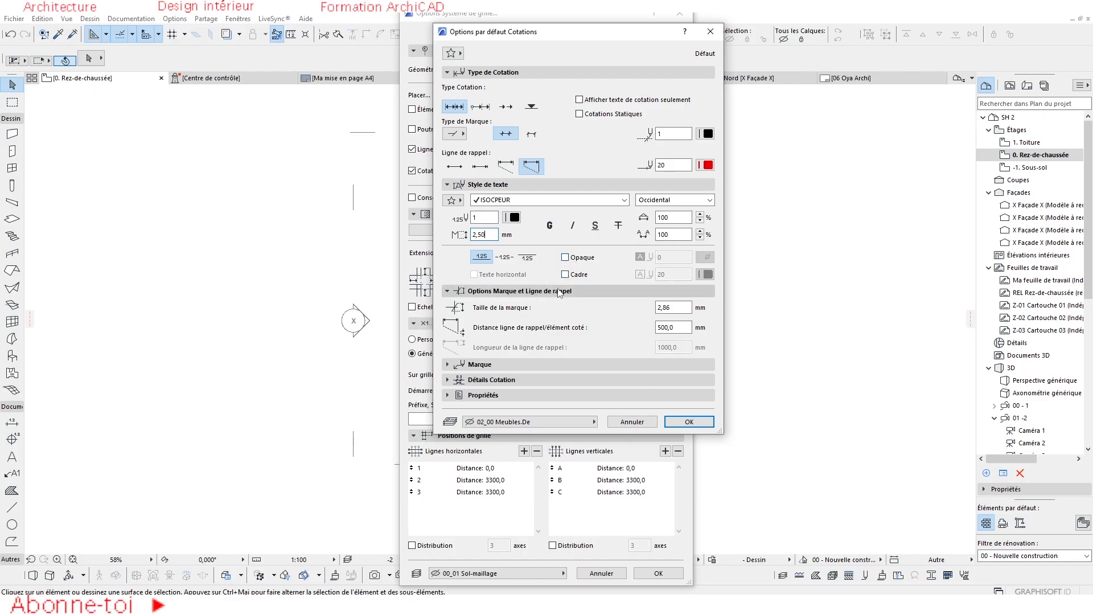
Step: Set both the label line pen and the arrow pen of the dimension label to 1
{"action": "left_click", "coordinate": [510, 185]}
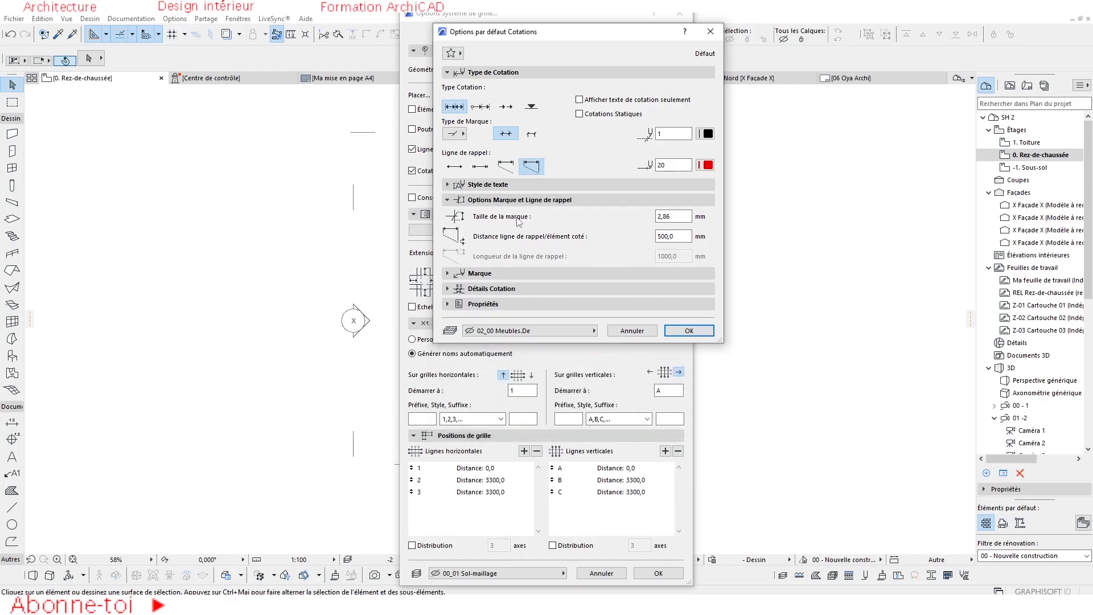
{"action": "left_click", "coordinate": [517, 201]}
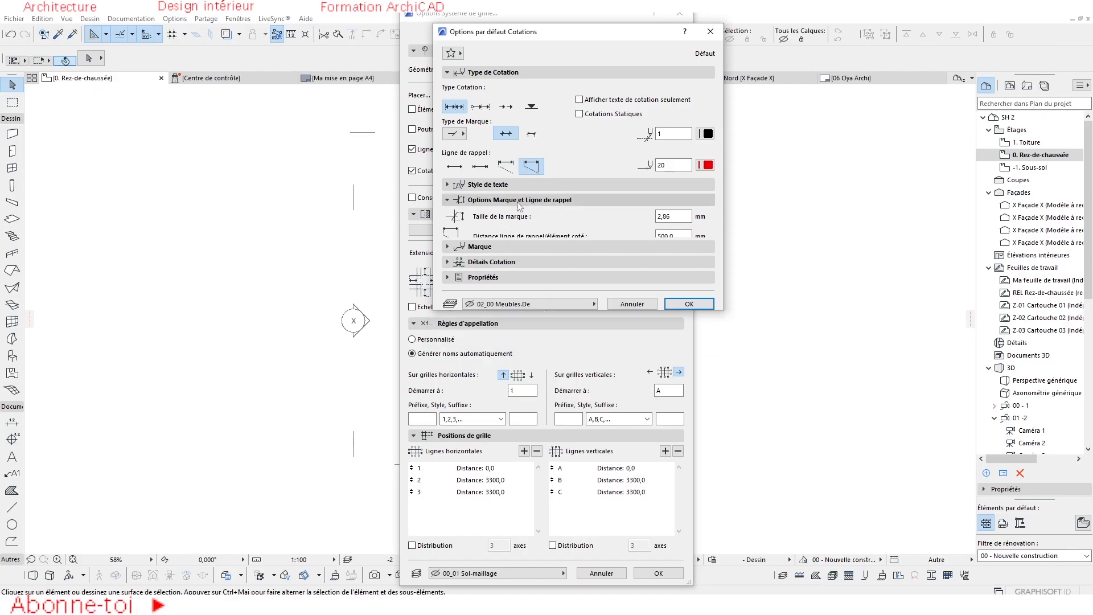
{"action": "left_click", "coordinate": [498, 216]}
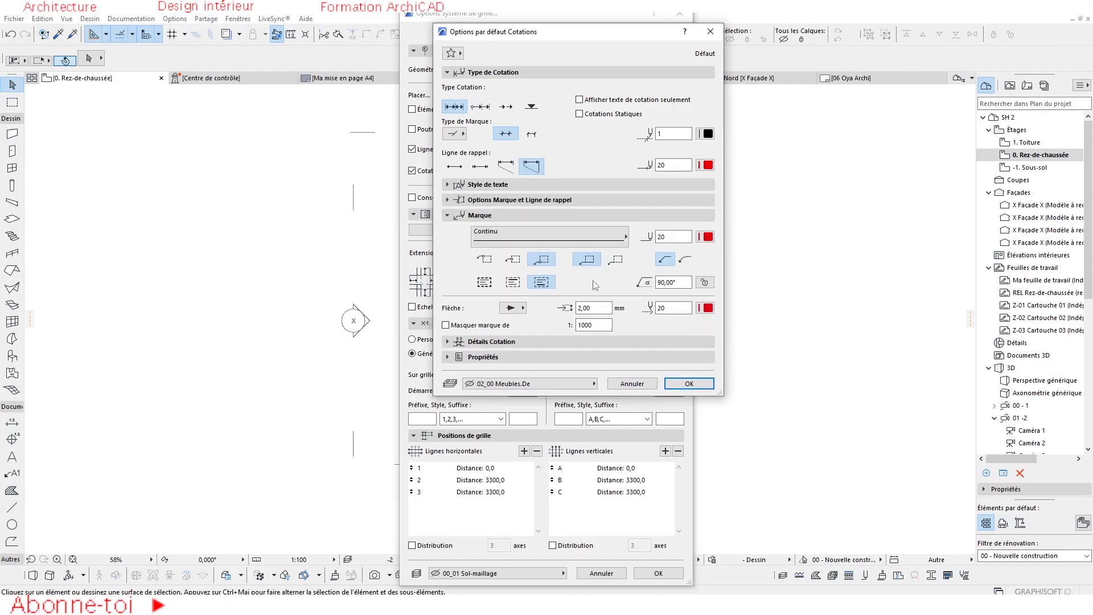
{"action": "left_click", "coordinate": [706, 236]}
{"action": "left_click", "coordinate": [719, 241]}
{"action": "left_click", "coordinate": [705, 236]}
{"action": "left_click", "coordinate": [720, 235]}
{"action": "left_click", "coordinate": [708, 307]}
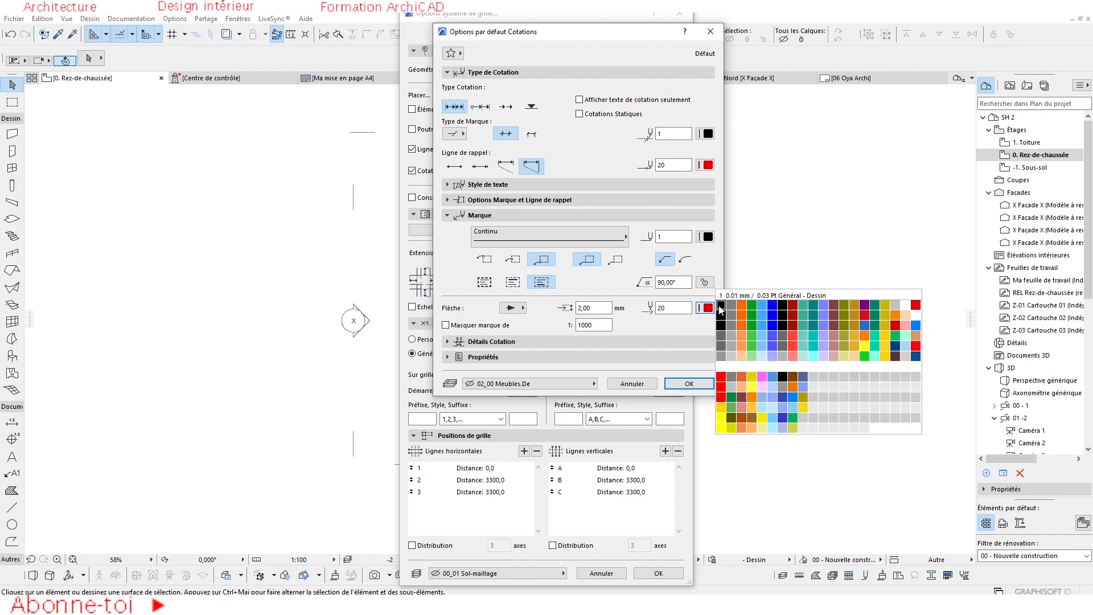
{"action": "left_click", "coordinate": [721, 305]}
Step: Set the witness line pen of the dimensions to 1
{"action": "left_click", "coordinate": [706, 165]}
{"action": "left_click", "coordinate": [729, 167]}
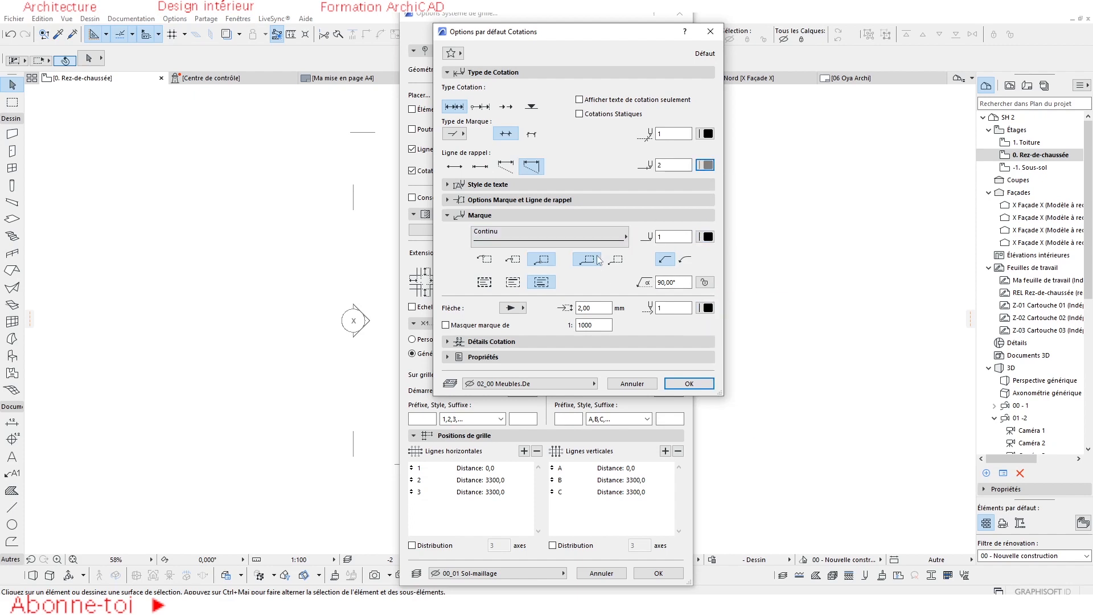
{"action": "left_click", "coordinate": [706, 164]}
{"action": "left_click", "coordinate": [721, 161]}
Step: Make automatic wall and slab dimensioning use the reference lines, and accept the dimension settings
{"action": "left_click", "coordinate": [493, 215]}
{"action": "left_click", "coordinate": [500, 234]}
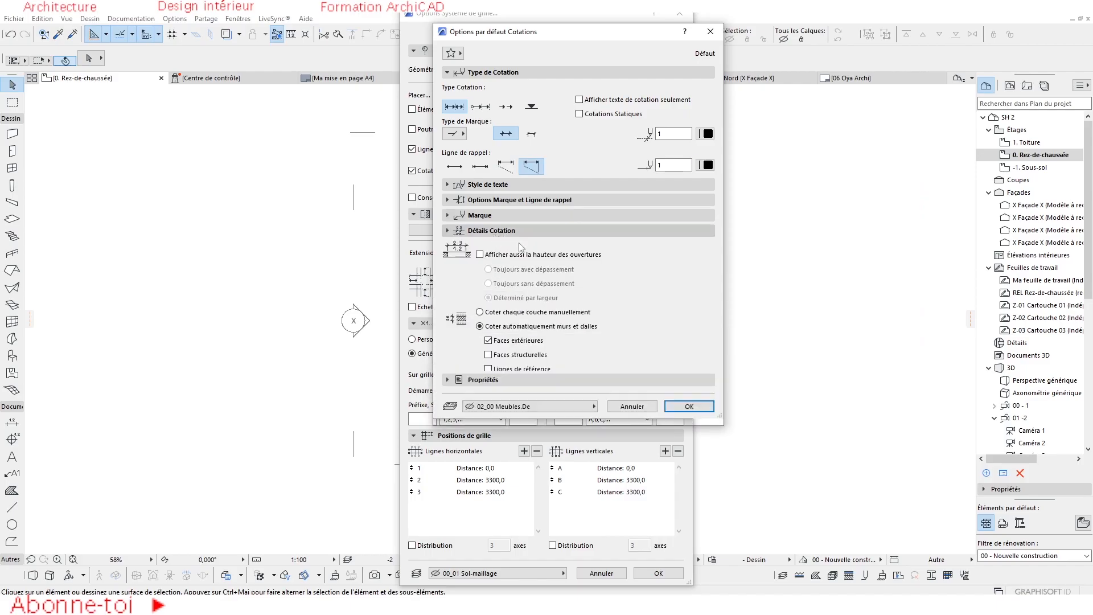
{"action": "left_click", "coordinate": [491, 370]}
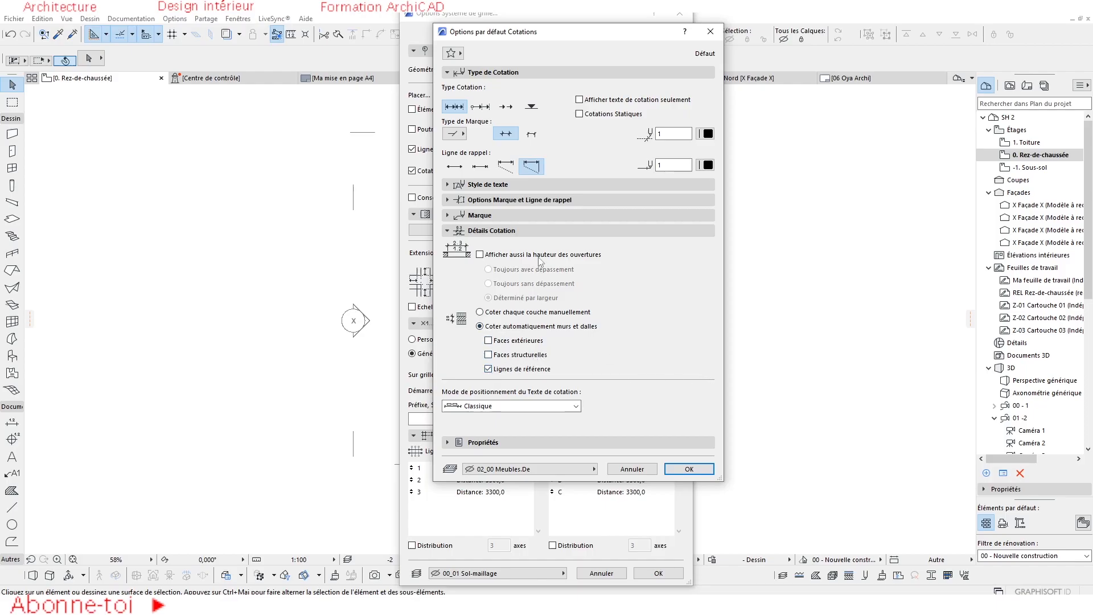
{"action": "left_click", "coordinate": [525, 230]}
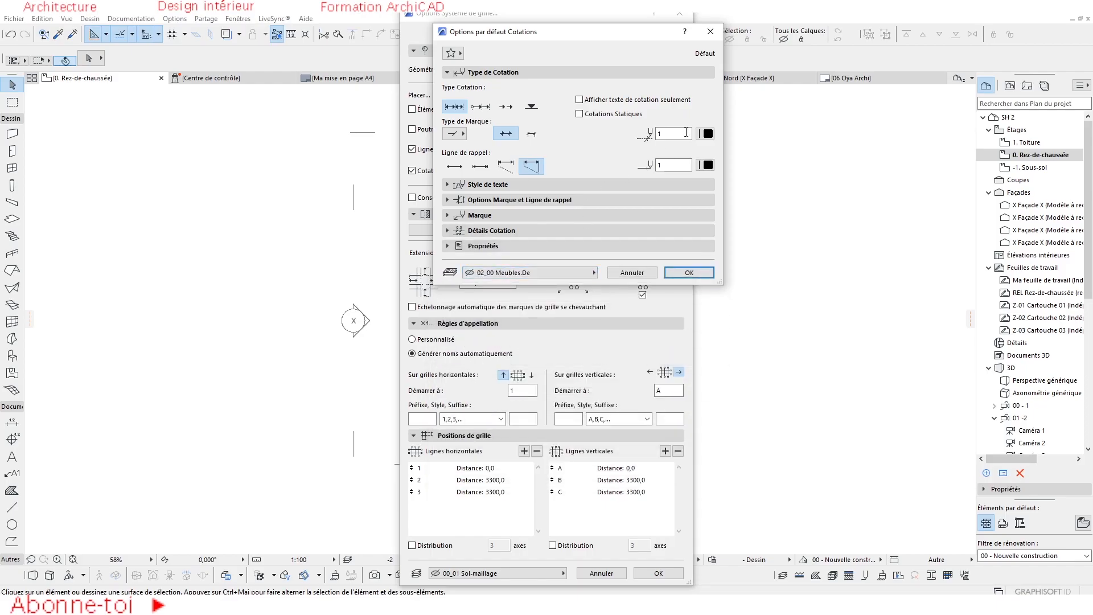
{"action": "left_click", "coordinate": [689, 272]}
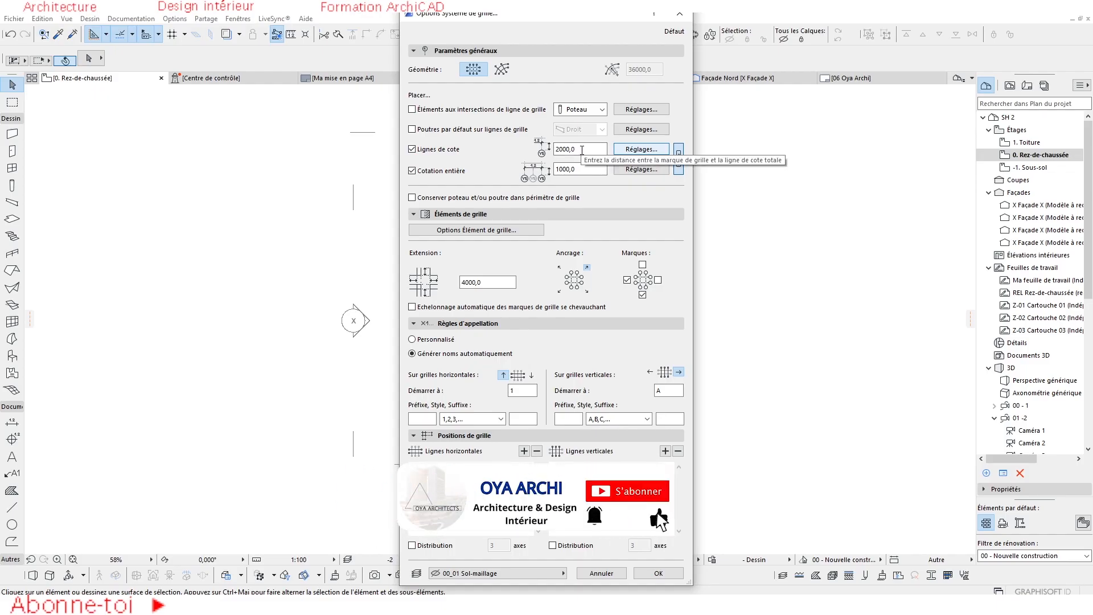
Step: Set the grid's dimension line distance to 1800 mm and the overall dimension distance to 800 mm
{"action": "left_click", "coordinate": [573, 150]}
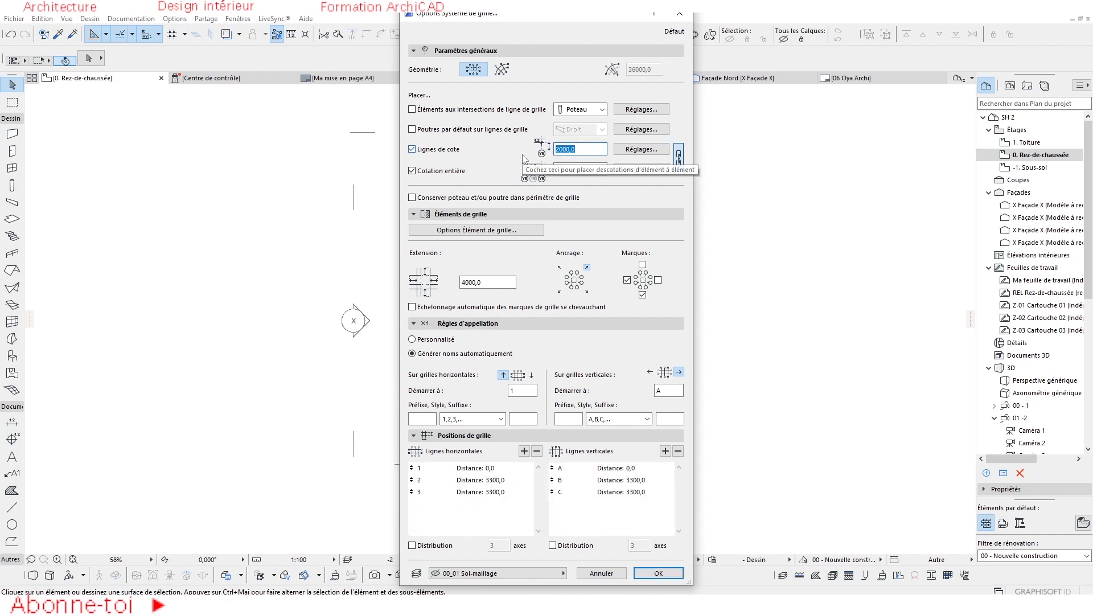
{"action": "type", "text": "800"}
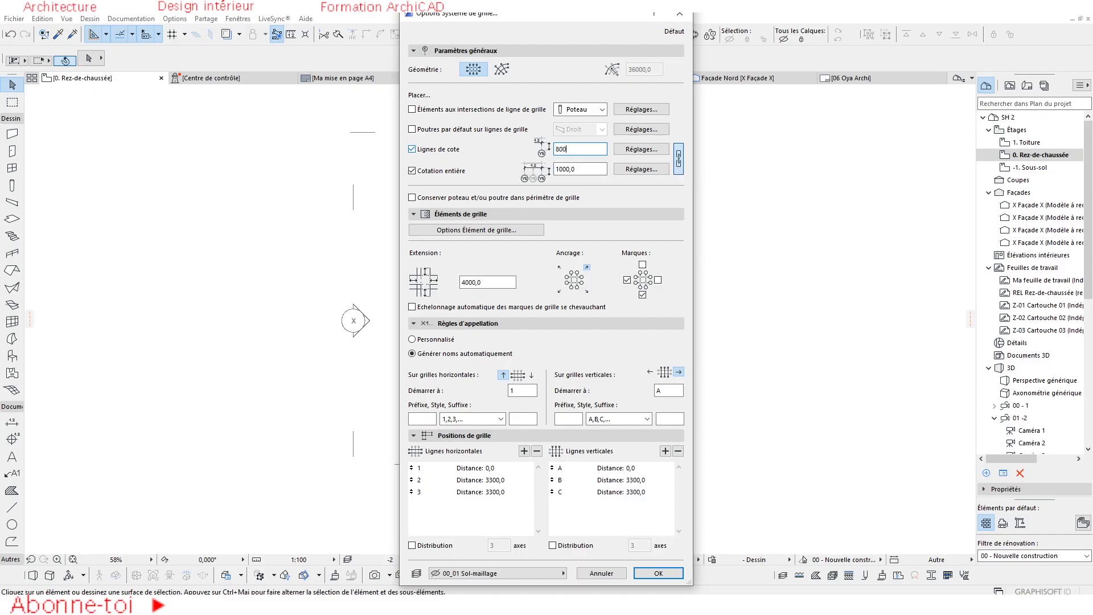
{"action": "left_click", "coordinate": [567, 168]}
{"action": "key", "text": "shift+Tab"}
{"action": "type", "text": "18"}
Step: Set the grid line extension to 2400 mm and anchor the grid at its lower-left corner
{"action": "left_click", "coordinate": [467, 280]}
{"action": "type", "text": "2"}
{"action": "left_click", "coordinate": [558, 293]}
Step: Set the naming style of the horizontal grid lines to A,B,C,..
{"action": "left_click", "coordinate": [501, 419]}
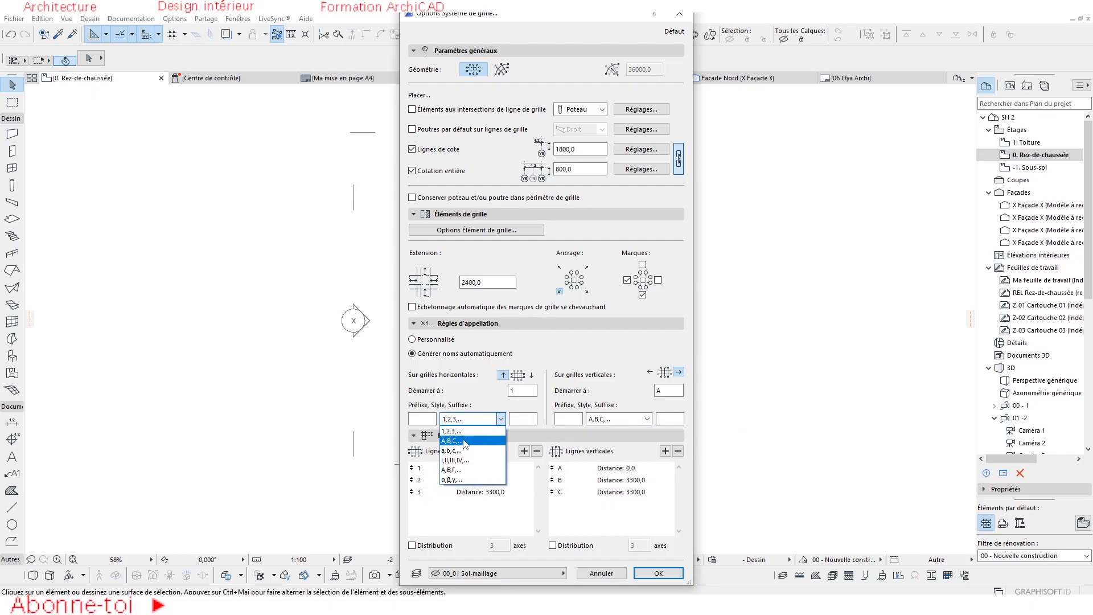
{"action": "left_click", "coordinate": [465, 441]}
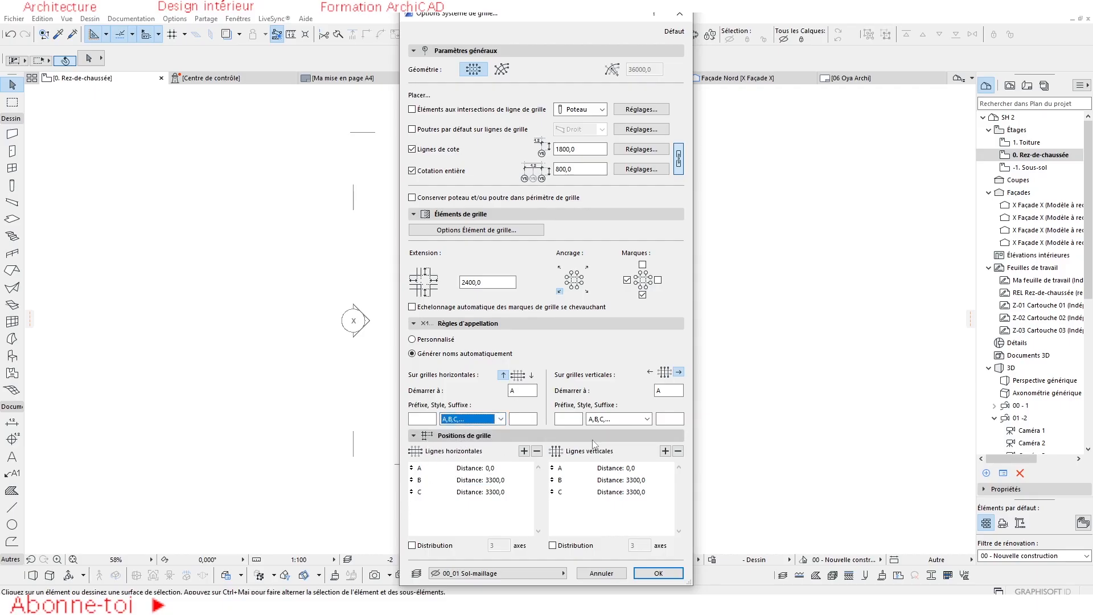
Step: Set the vertical grid lines' naming style to 1,2,3,... and the distances of horizontal lines B and C to 3600 mm
{"action": "left_click", "coordinate": [647, 419]}
{"action": "left_click", "coordinate": [624, 433]}
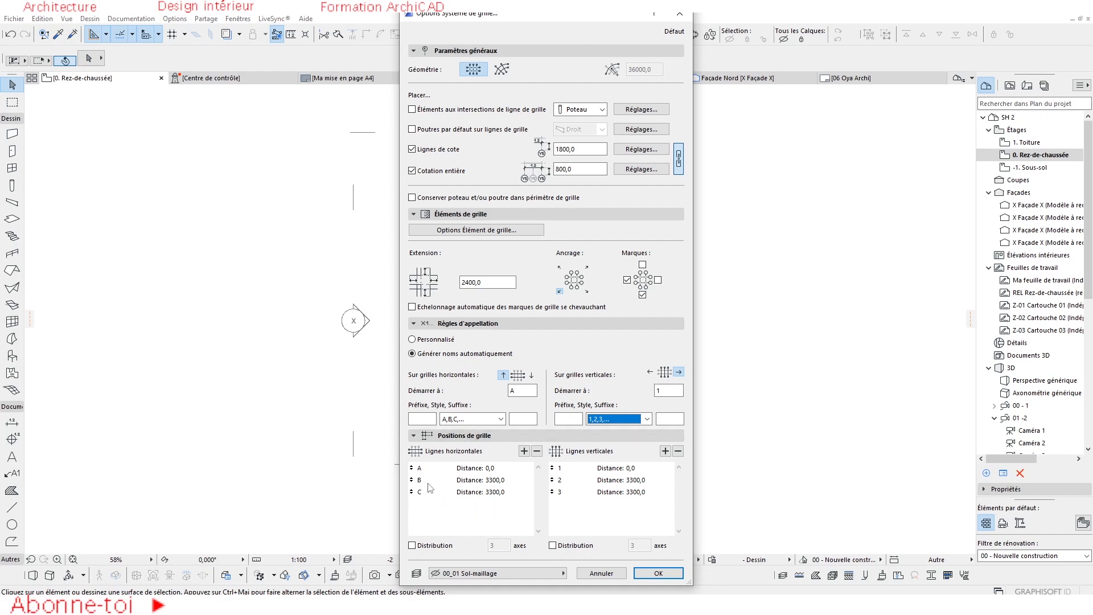
{"action": "left_click", "coordinate": [506, 480]}
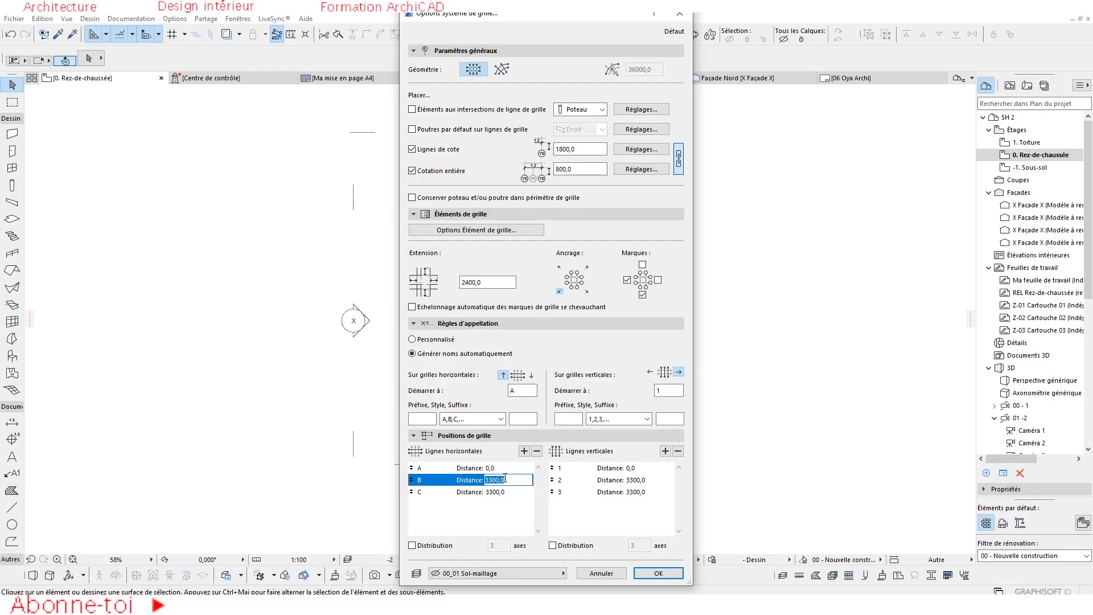
{"action": "left_click_drag", "start_coordinate": [512, 480], "coordinate": [497, 484]}
{"action": "type", "text": "6"}
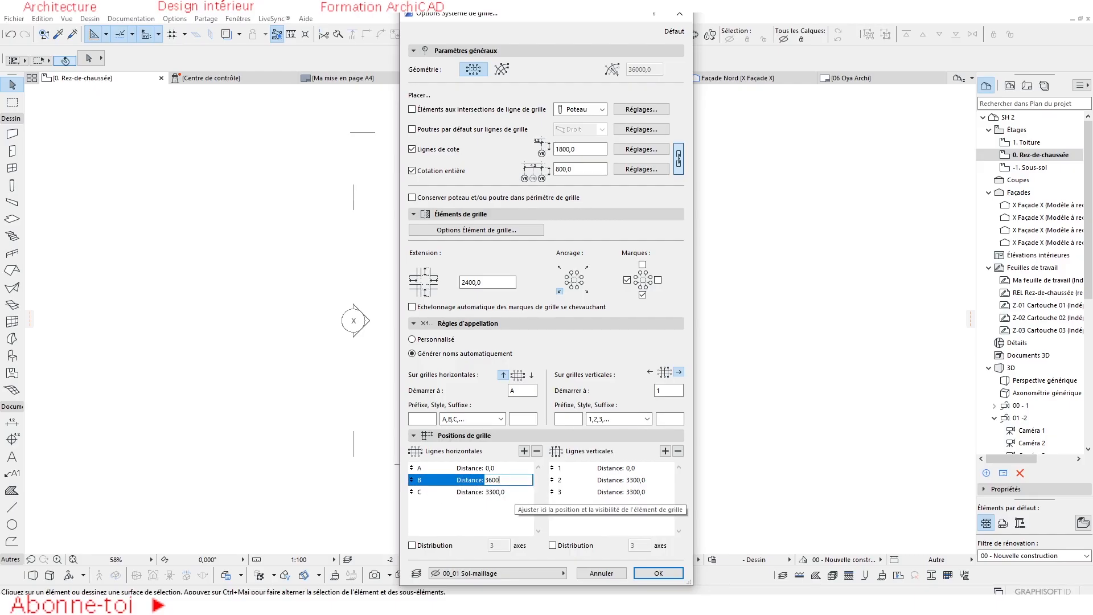
{"action": "type", "text": "00"}
{"action": "left_click", "coordinate": [493, 493]}
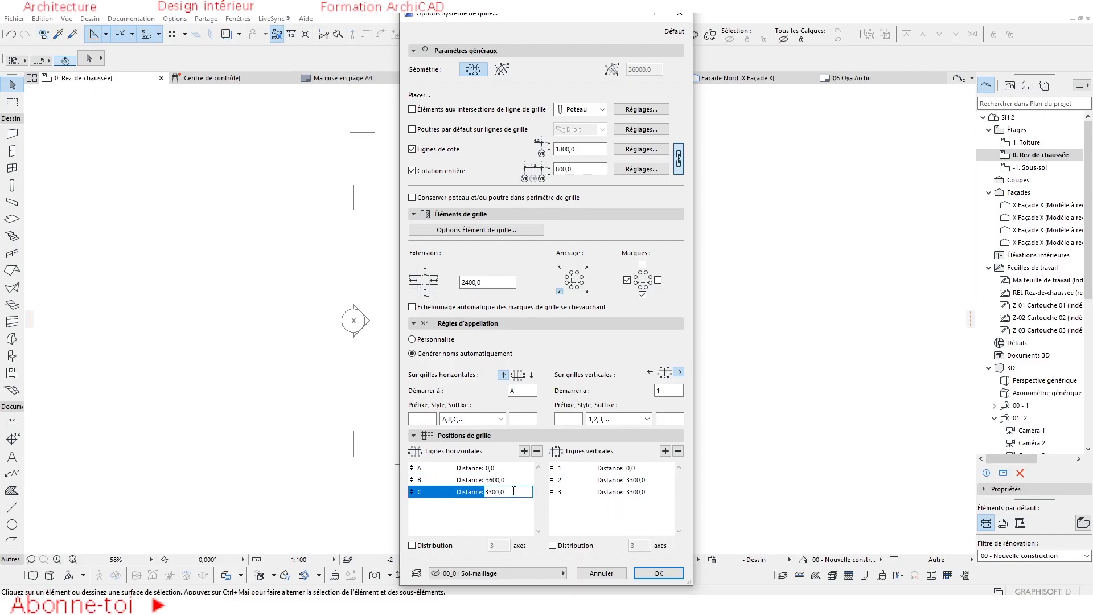
{"action": "type", "text": "60"}
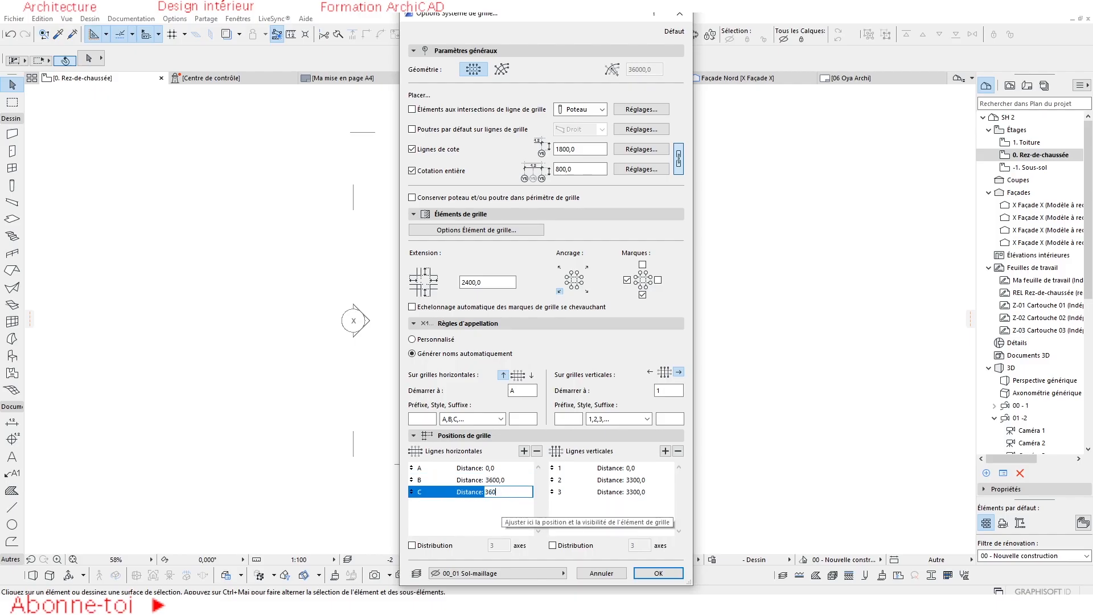
{"action": "type", "text": "0"}
Step: Set the distances of vertical grid lines 2 and 3 to 3600 mm
{"action": "left_click", "coordinate": [656, 481]}
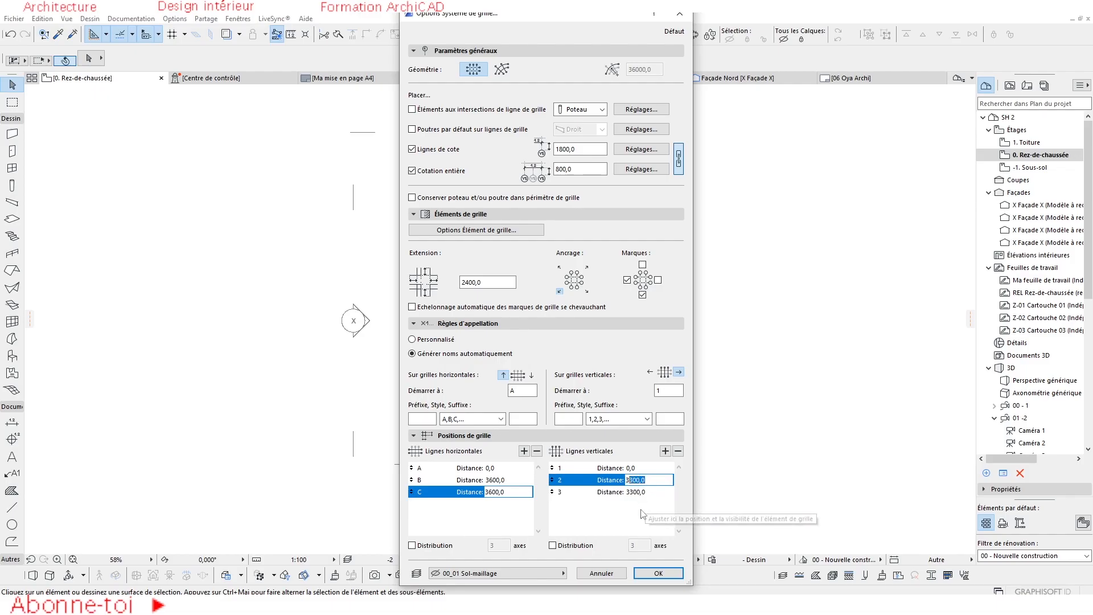
{"action": "type", "text": "600"}
{"action": "left_click", "coordinate": [630, 492]}
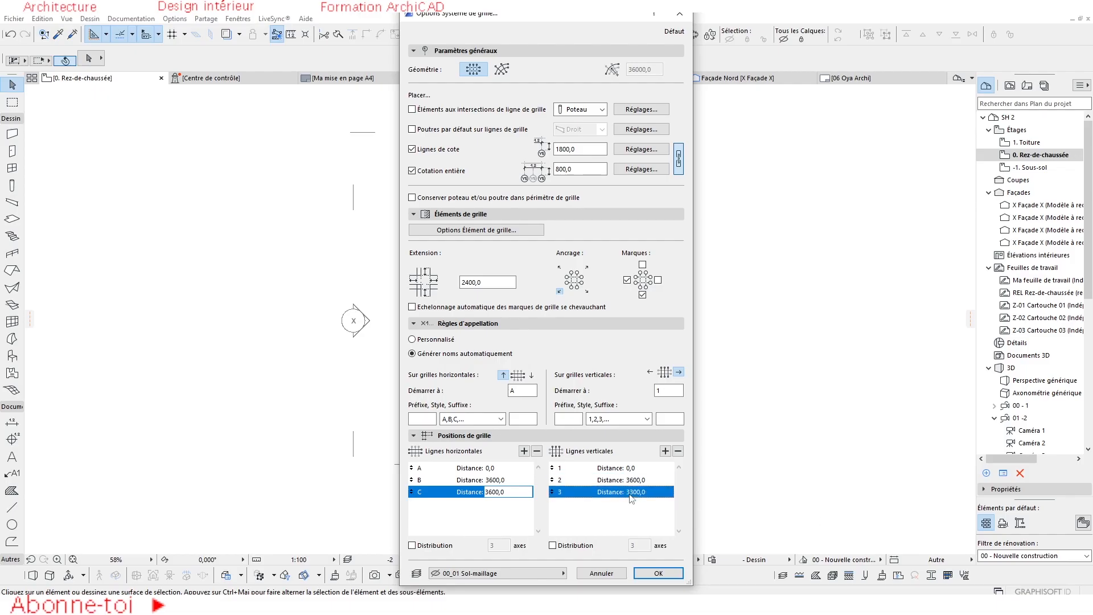
{"action": "type", "text": "6"}
{"action": "left_click", "coordinate": [607, 493]}
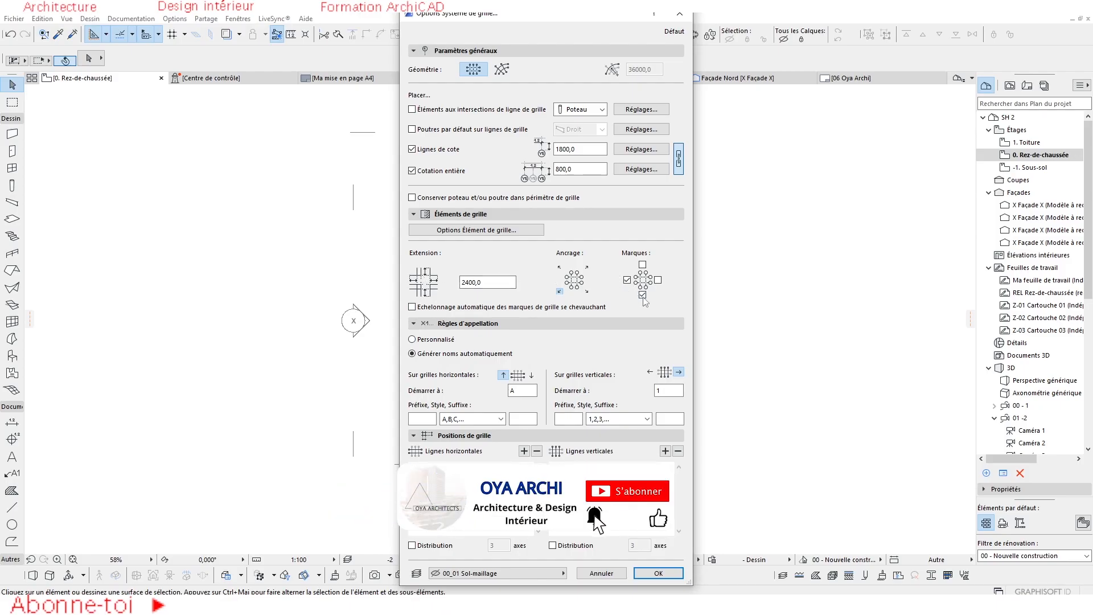
Step: In the default grid element options, set the section/elevation line pen to 1 and turn off the upper marker
{"action": "left_click", "coordinate": [512, 230]}
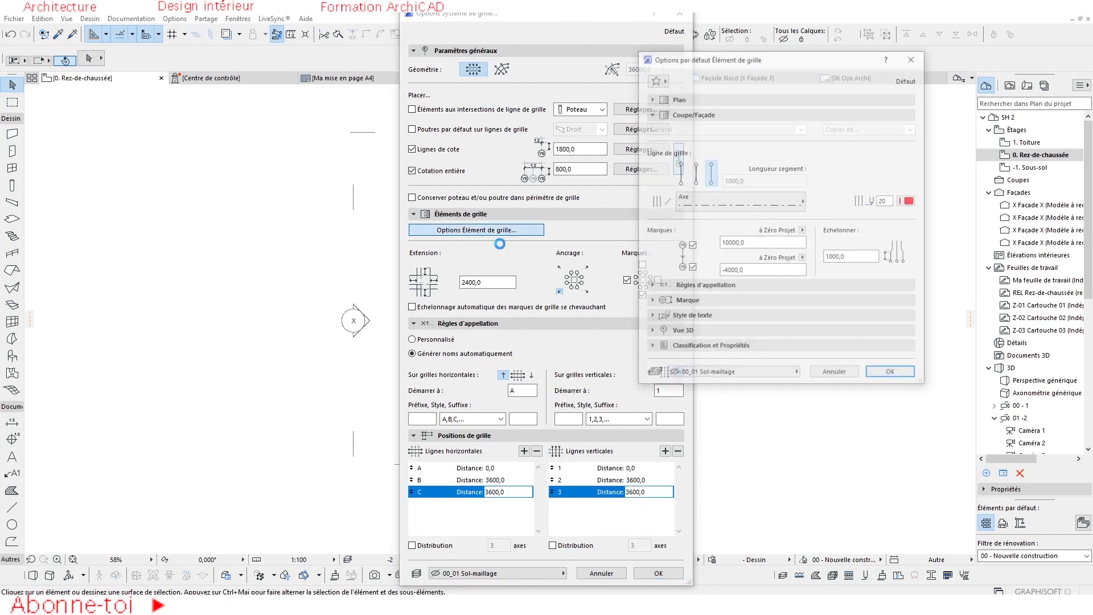
{"action": "left_click", "coordinate": [908, 201]}
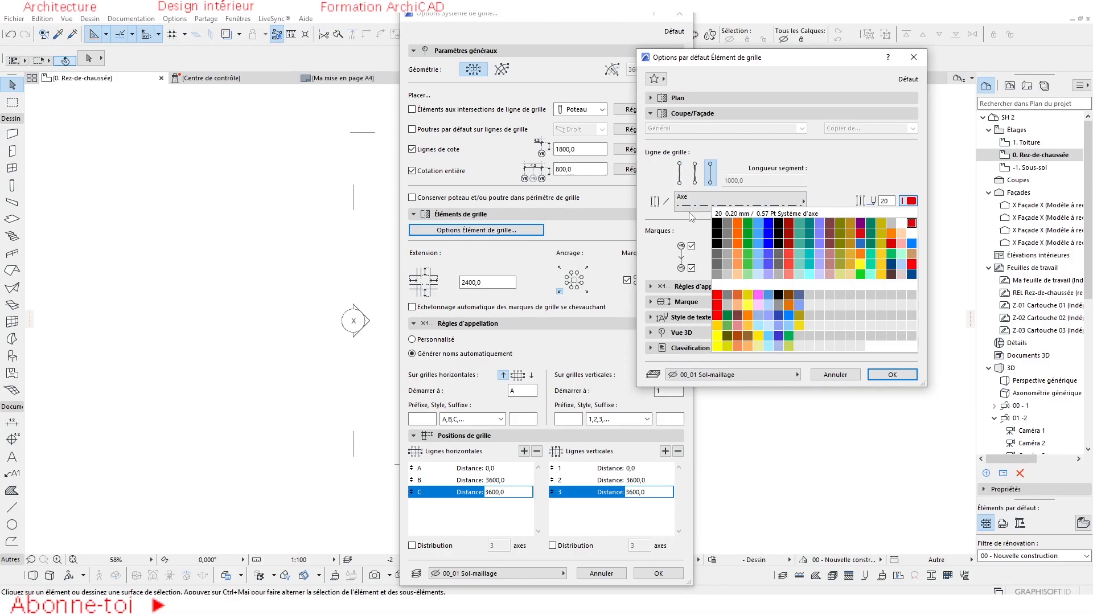
{"action": "left_click", "coordinate": [717, 222]}
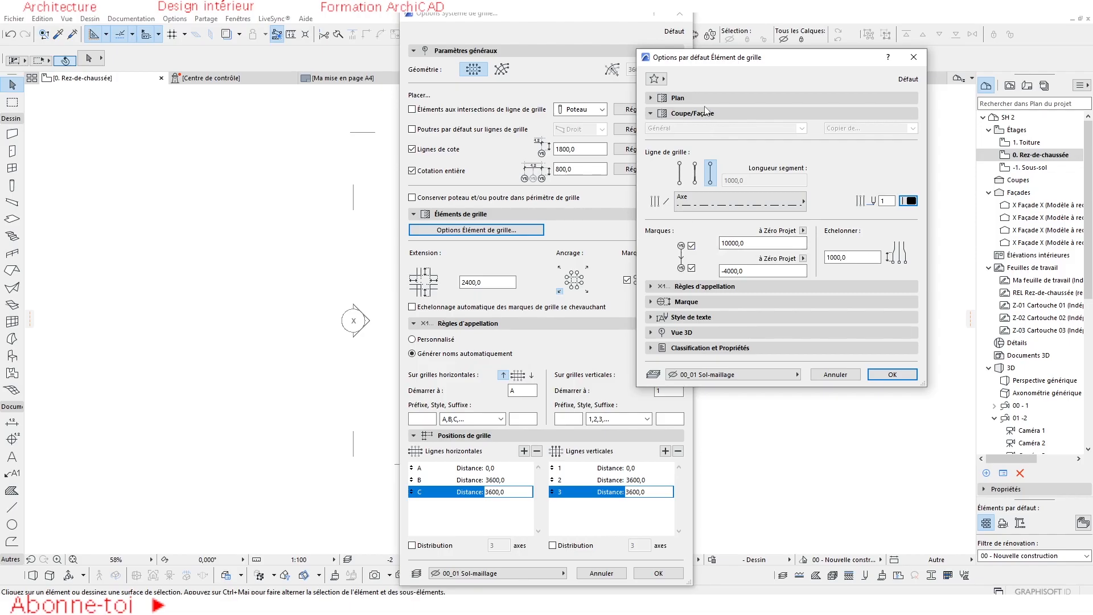
{"action": "left_click", "coordinate": [693, 246]}
{"action": "left_click", "coordinate": [677, 113]}
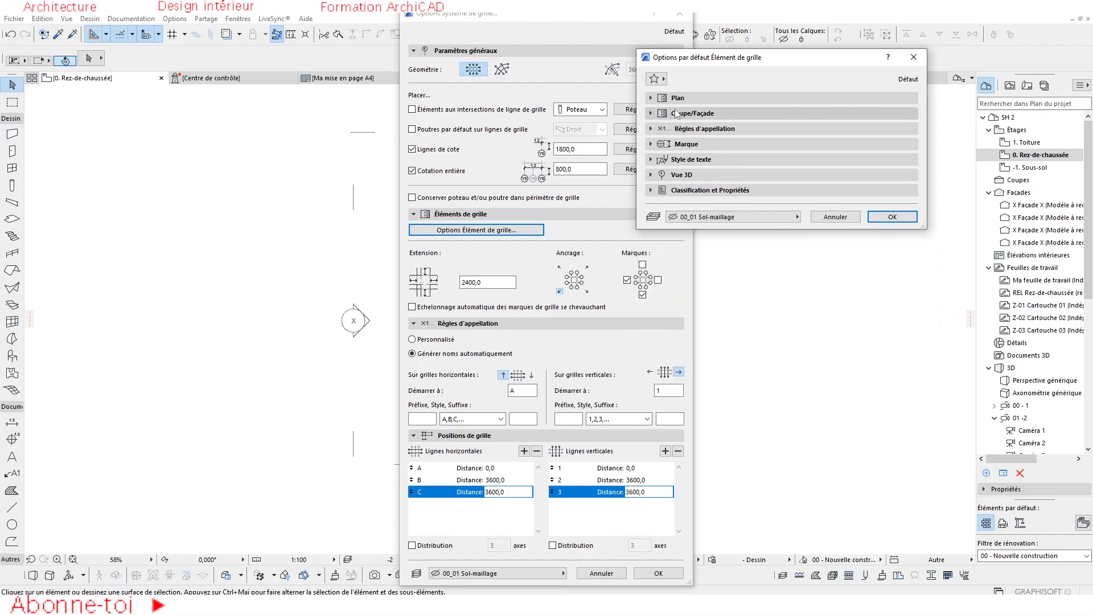
Step: Set the grid element's floor plan line pen to 1
{"action": "left_click", "coordinate": [909, 163]}
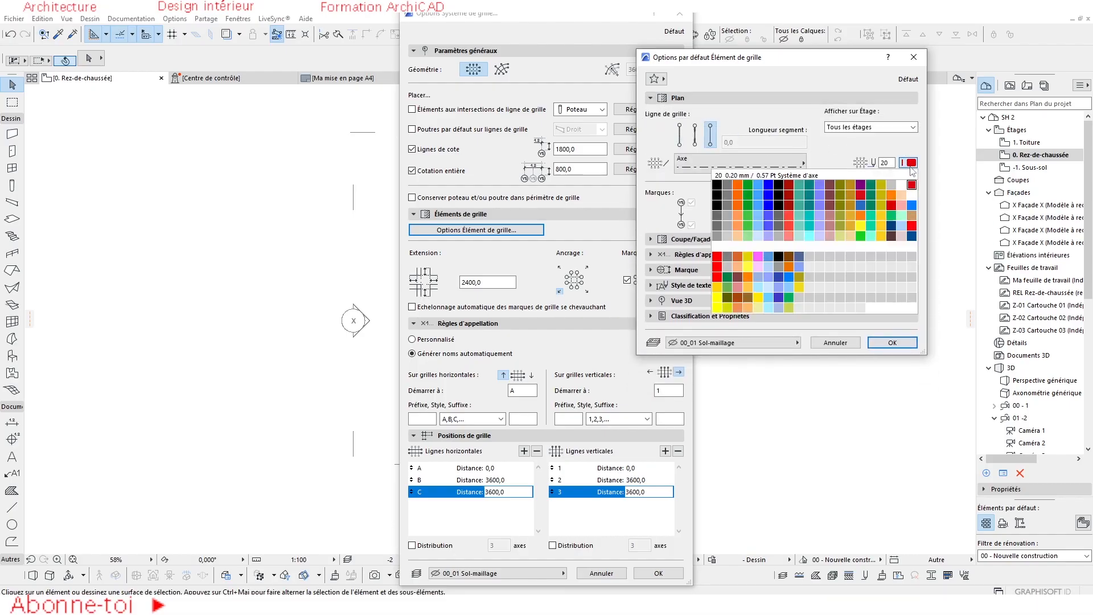
{"action": "left_click", "coordinate": [728, 190]}
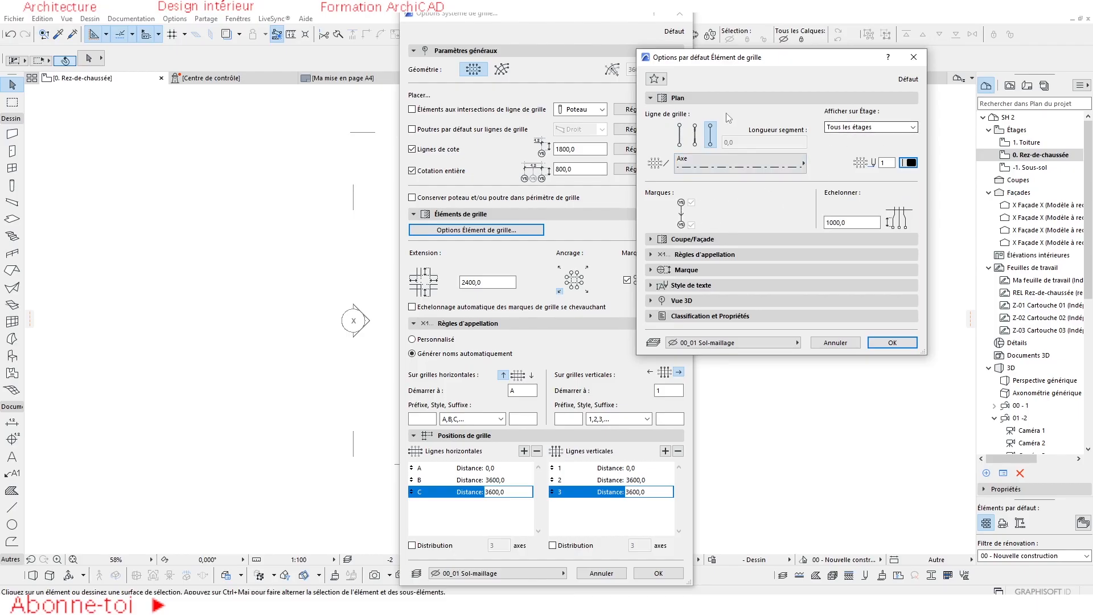
{"action": "left_click", "coordinate": [722, 97]}
{"action": "left_click", "coordinate": [704, 114]}
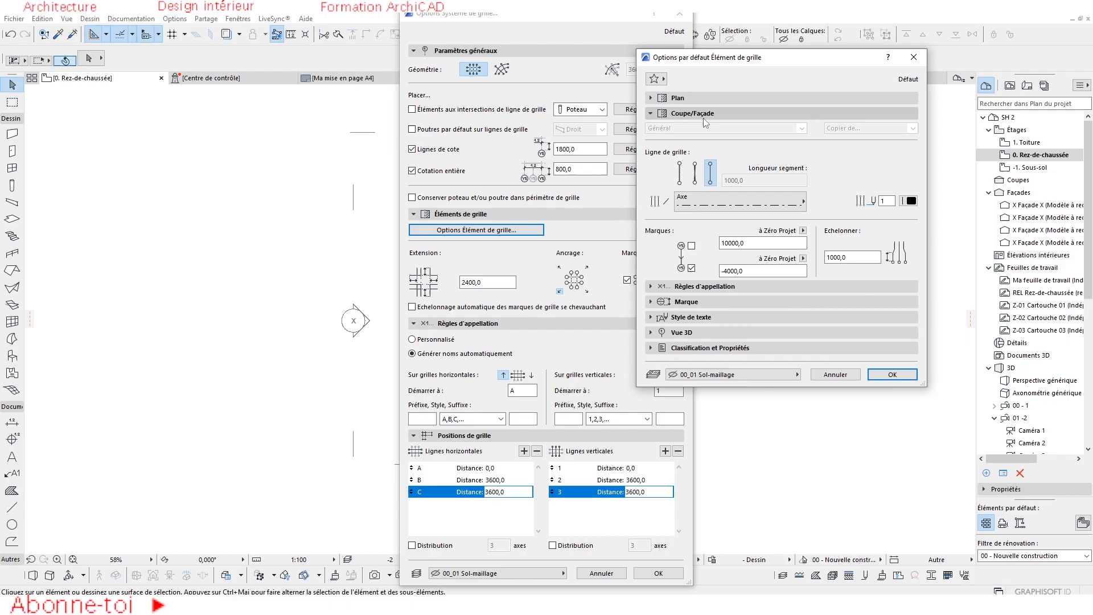
{"action": "left_click", "coordinate": [704, 113]}
{"action": "left_click", "coordinate": [708, 128]}
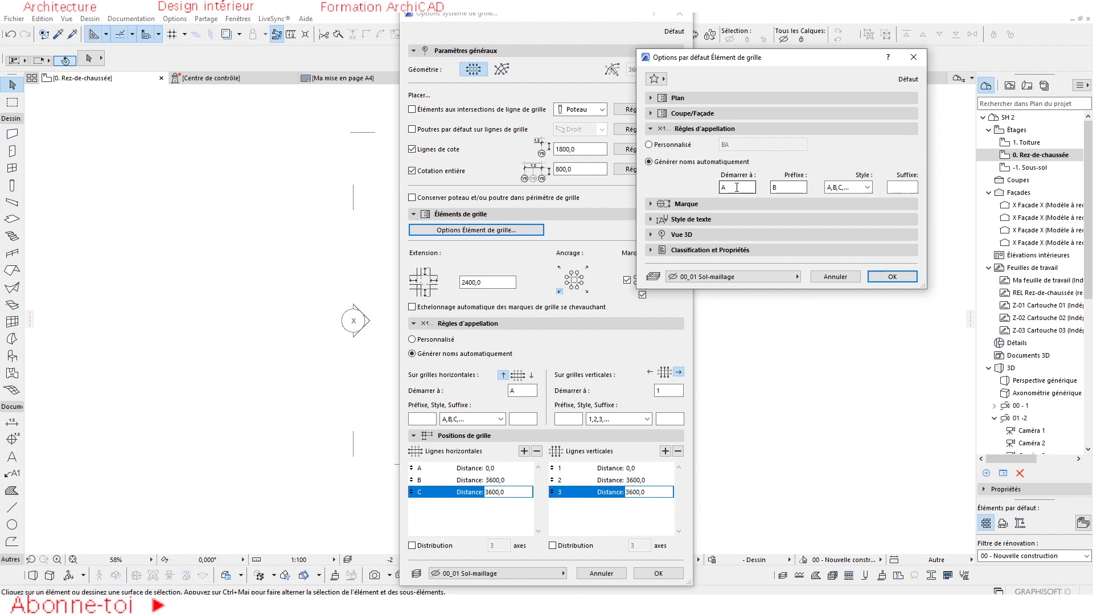
{"action": "left_click", "coordinate": [721, 131]}
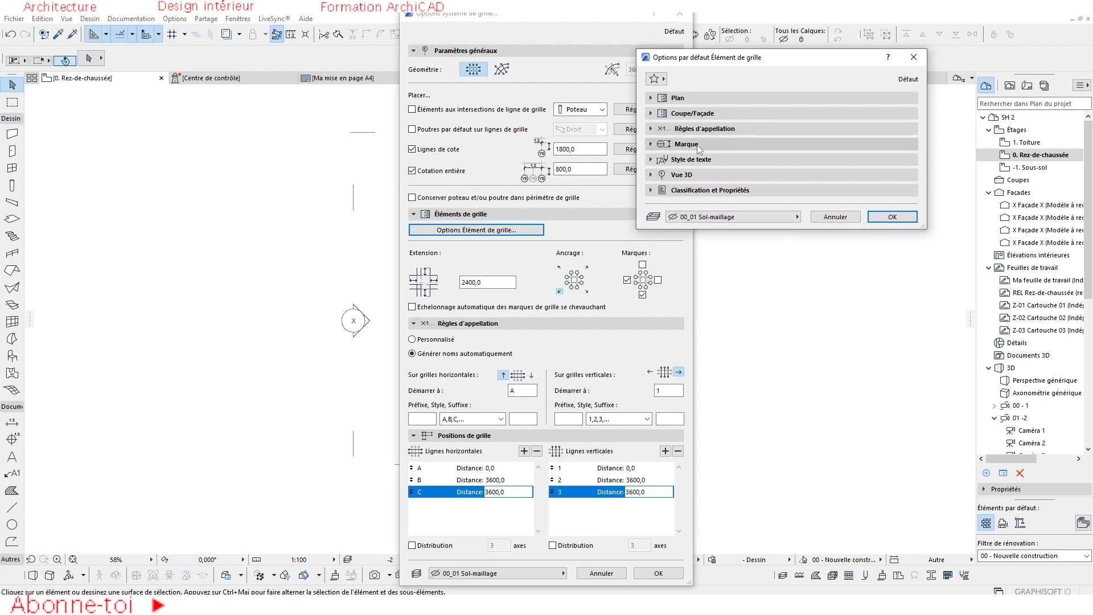
Step: Set the grid marker's outline pen to 1 (0.01 mm)
{"action": "left_click", "coordinate": [698, 146]}
{"action": "left_click", "coordinate": [818, 177]}
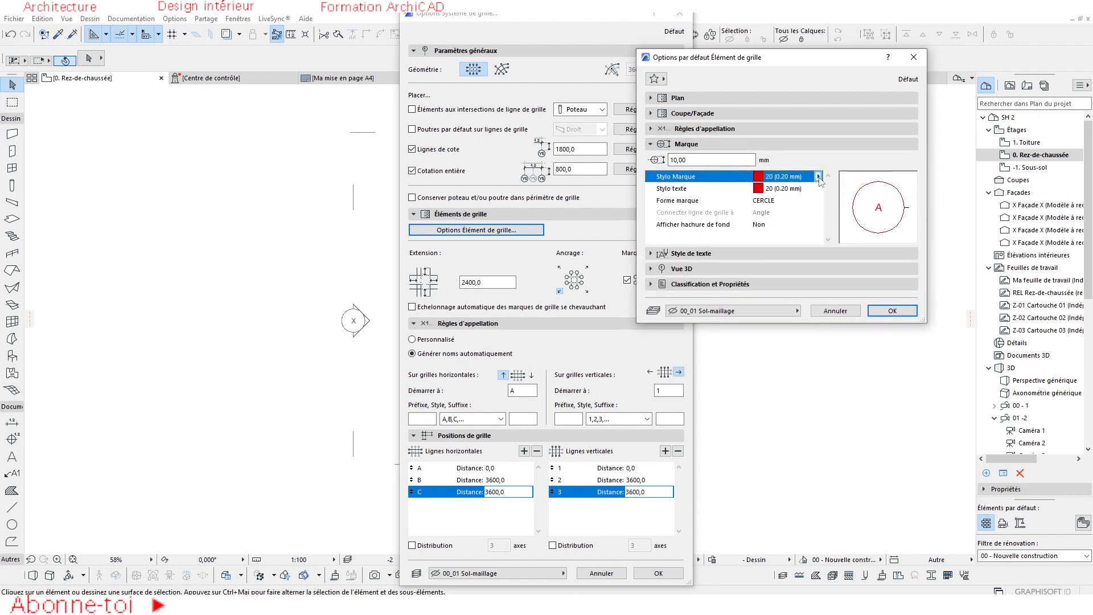
{"action": "left_click", "coordinate": [819, 177]}
{"action": "left_click", "coordinate": [832, 177]}
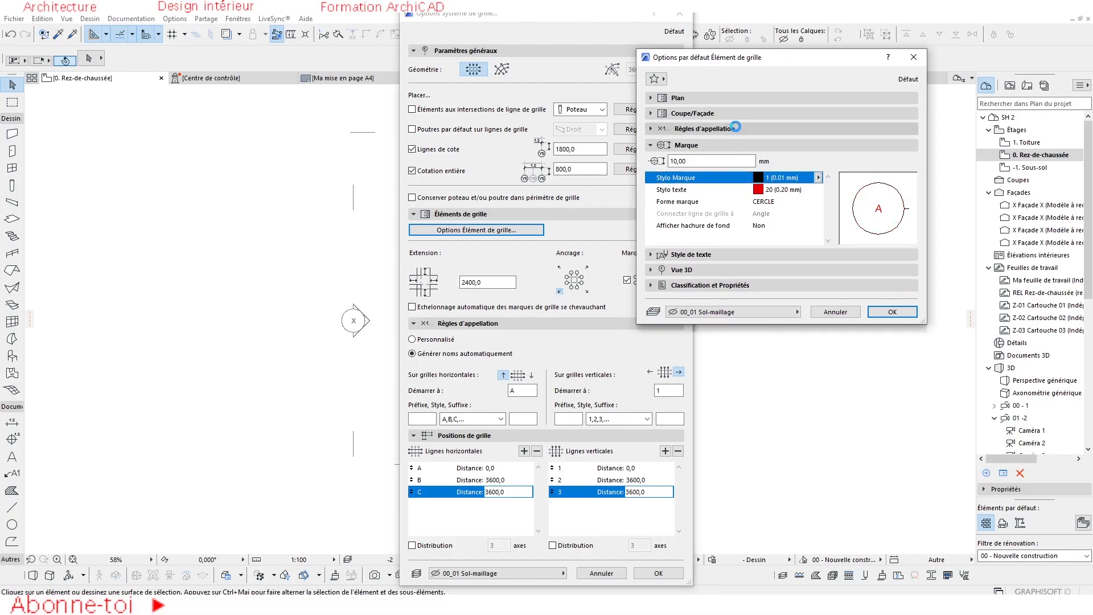
Step: Set the grid marker's text pen to 1 (0.01 mm)
{"action": "left_click", "coordinate": [735, 129]}
{"action": "left_click", "coordinate": [729, 114]}
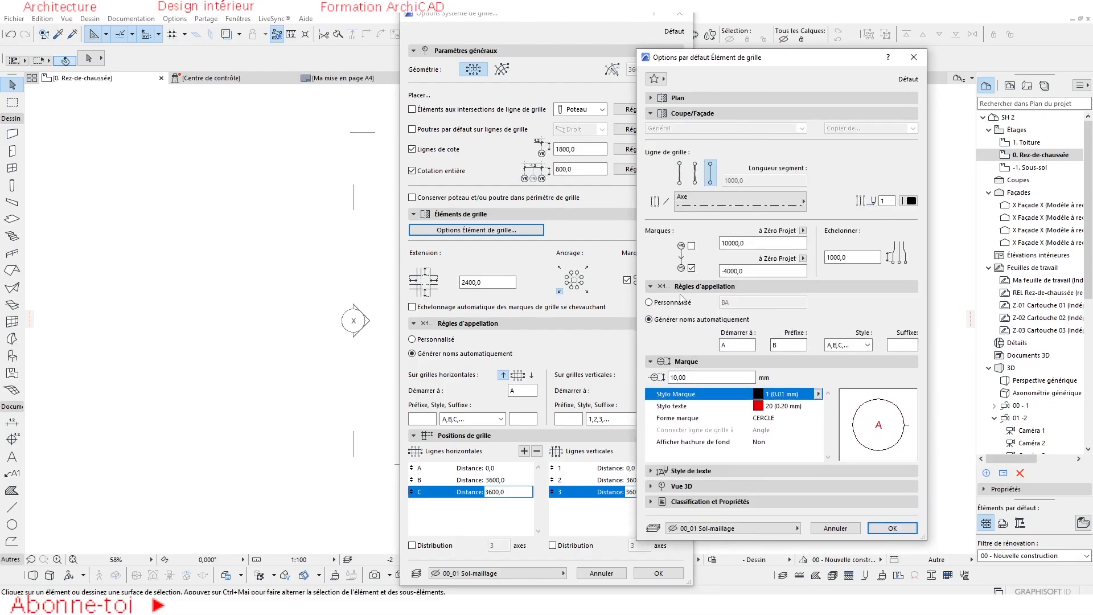
{"action": "left_click", "coordinate": [688, 287]}
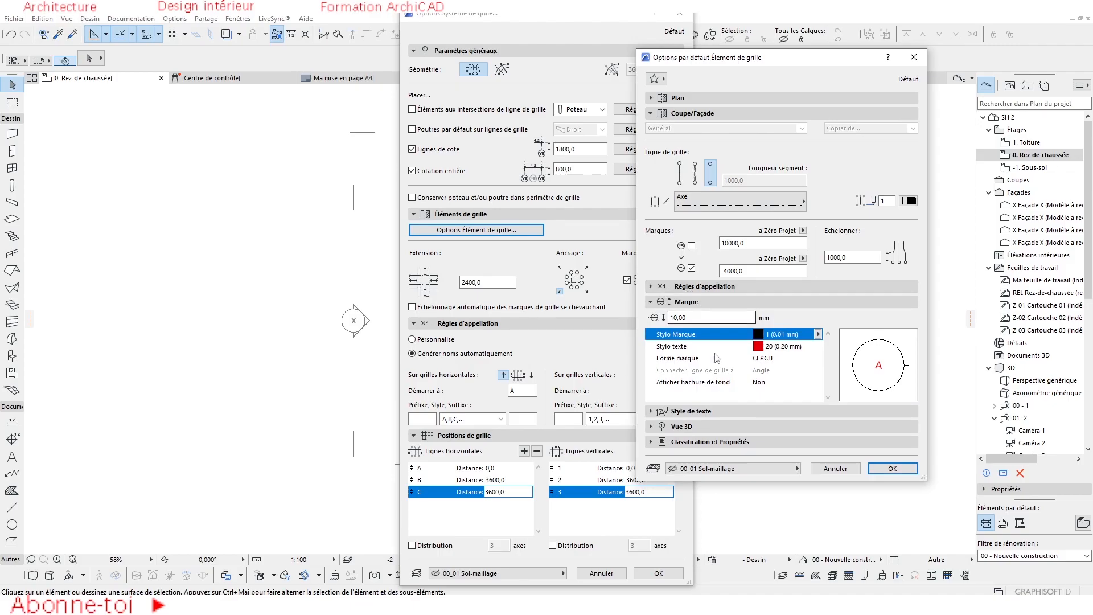
{"action": "left_click", "coordinate": [666, 411]}
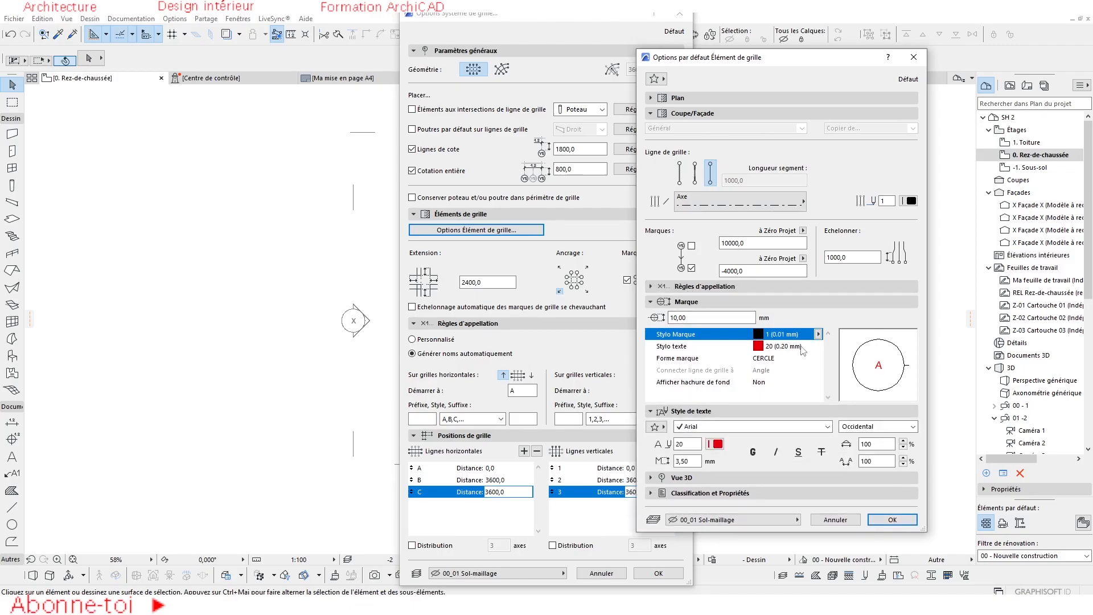
{"action": "left_click", "coordinate": [765, 347]}
{"action": "left_click", "coordinate": [818, 346]}
{"action": "left_click", "coordinate": [725, 346]}
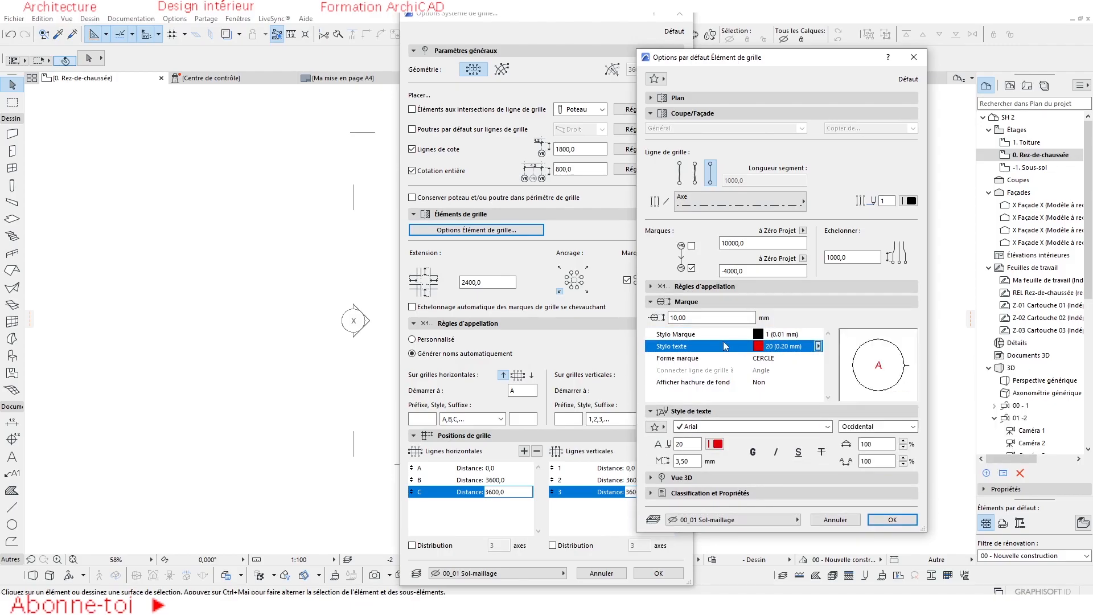
{"action": "left_click", "coordinate": [818, 346]}
{"action": "left_click", "coordinate": [828, 344]}
Step: Try red pen 141 for the grid marker text and return it to pen 1
{"action": "left_click", "coordinate": [702, 290]}
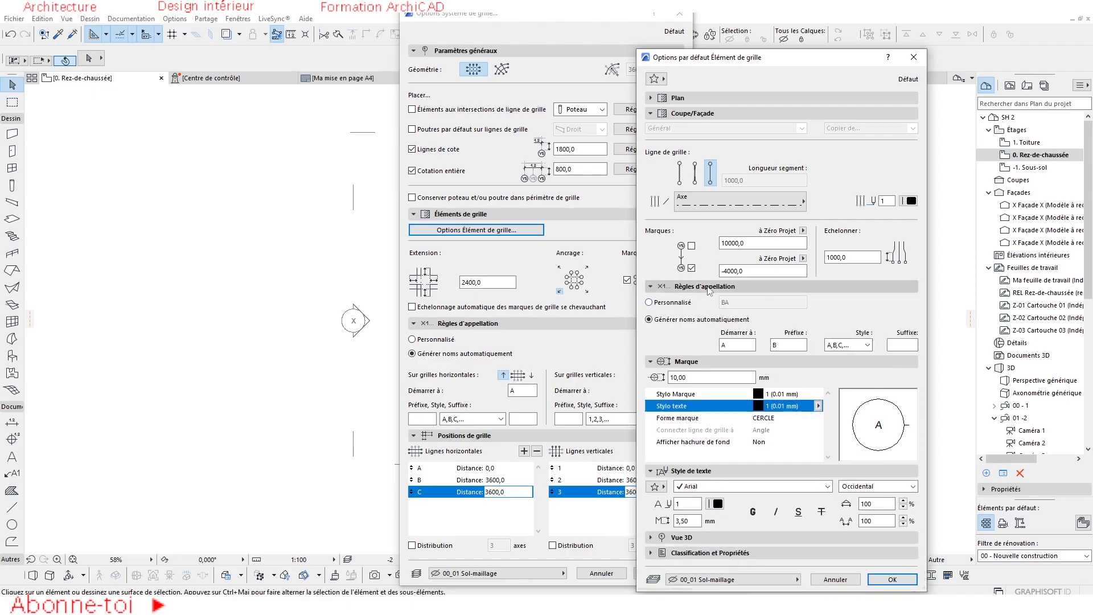
{"action": "left_click", "coordinate": [701, 287]}
{"action": "left_click", "coordinate": [692, 113]}
{"action": "left_click", "coordinate": [693, 97]}
{"action": "left_click", "coordinate": [693, 94]}
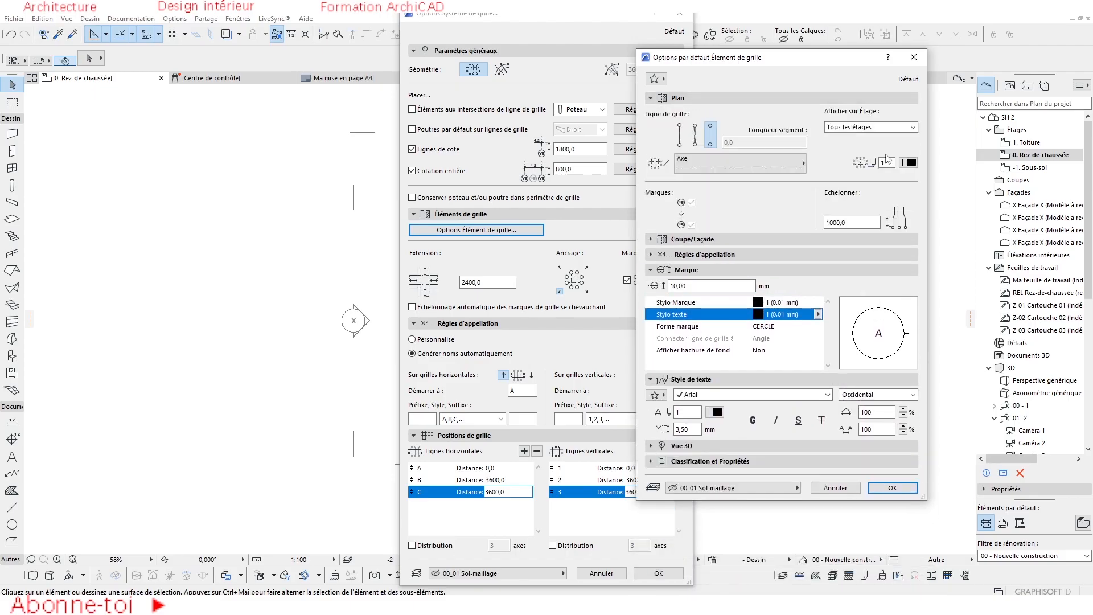
{"action": "left_click", "coordinate": [819, 313]}
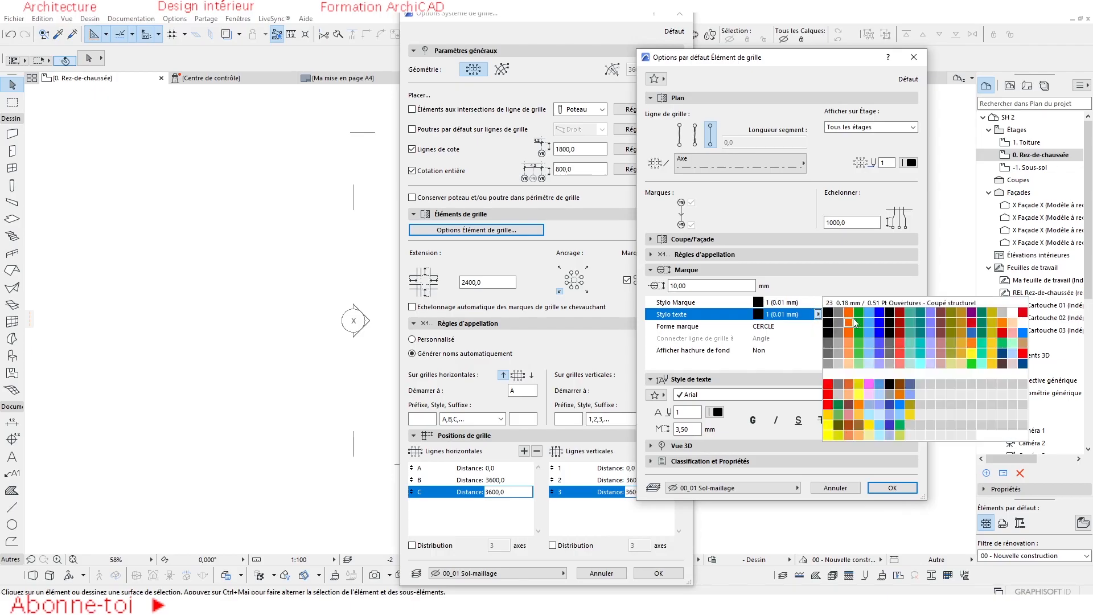
{"action": "left_click", "coordinate": [828, 386]}
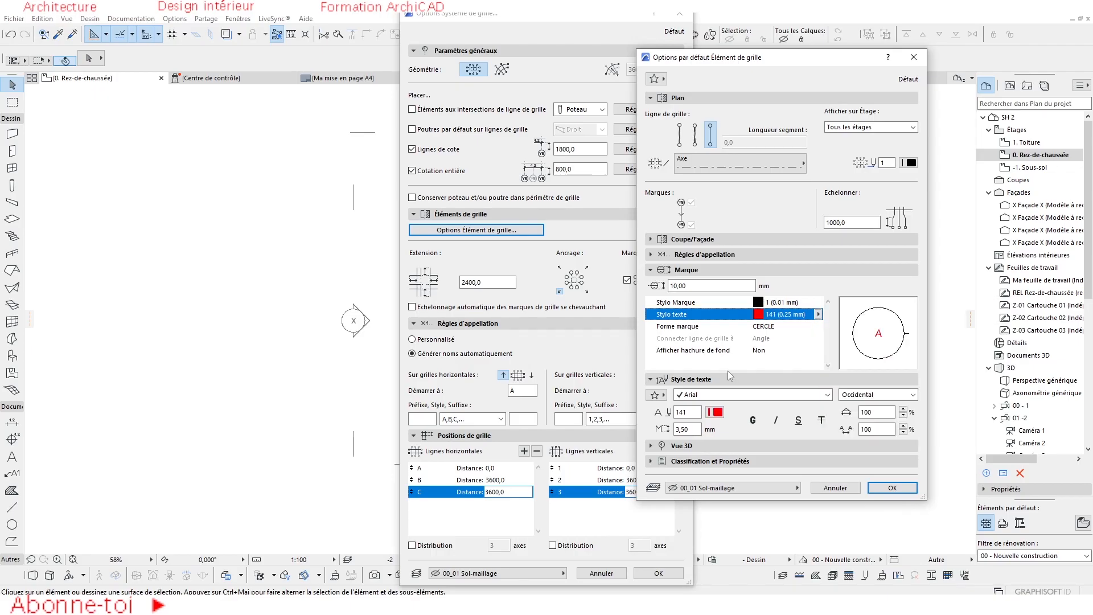
{"action": "left_click", "coordinate": [818, 313]}
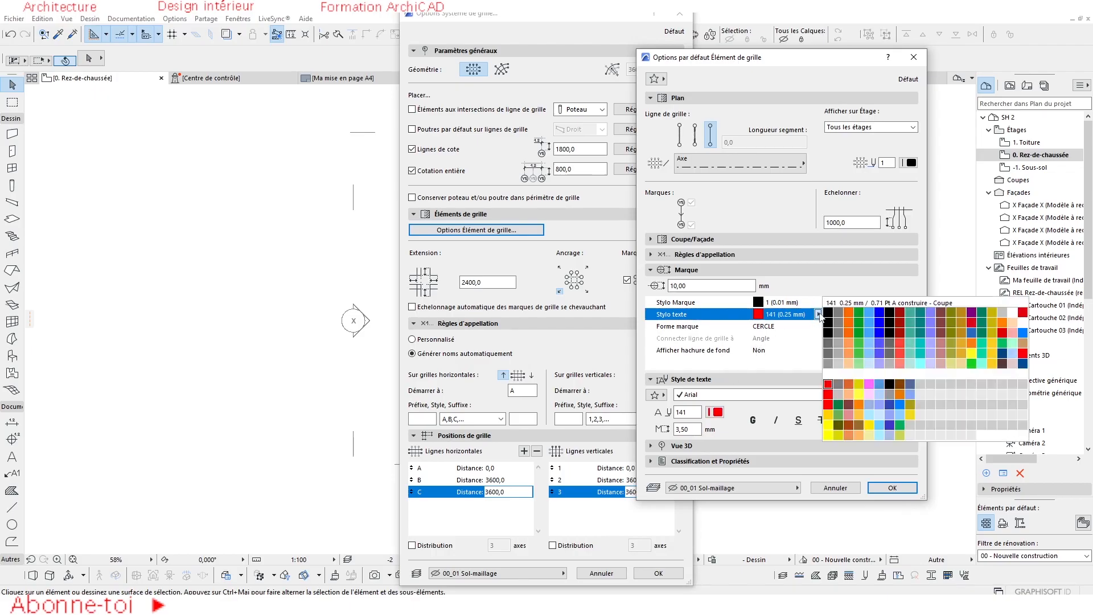
{"action": "left_click", "coordinate": [828, 312]}
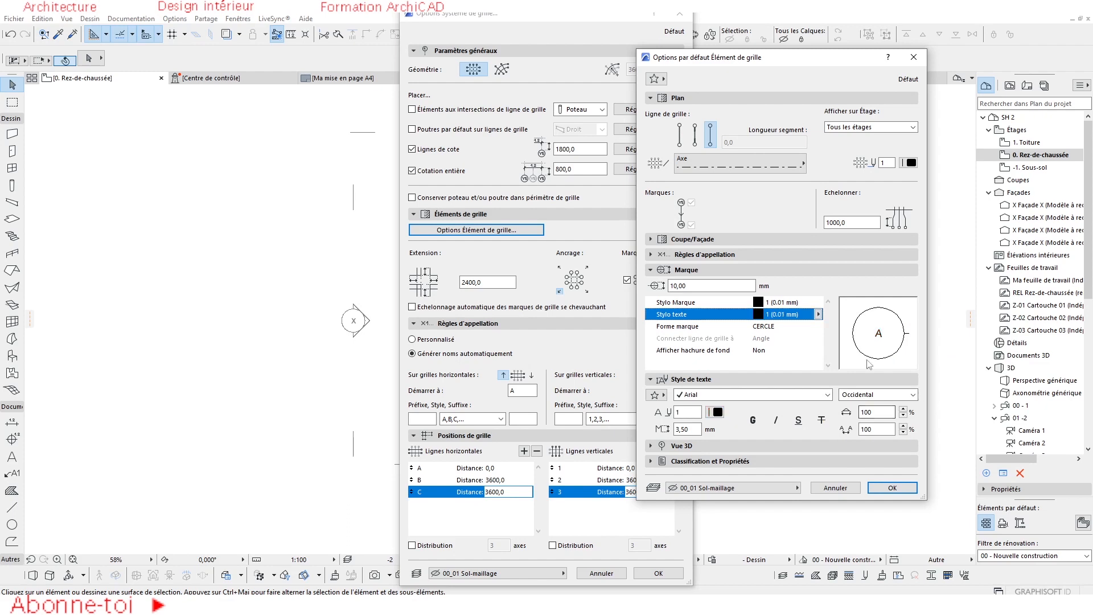
Step: Set the grid marker text to the ISOCPEUR font with a height of 2.5 mm
{"action": "left_click", "coordinate": [712, 394]}
{"action": "scroll", "coordinate": [731, 40], "scroll_direction": "up", "scroll_amount": 1}
{"action": "left_click", "coordinate": [718, 20]}
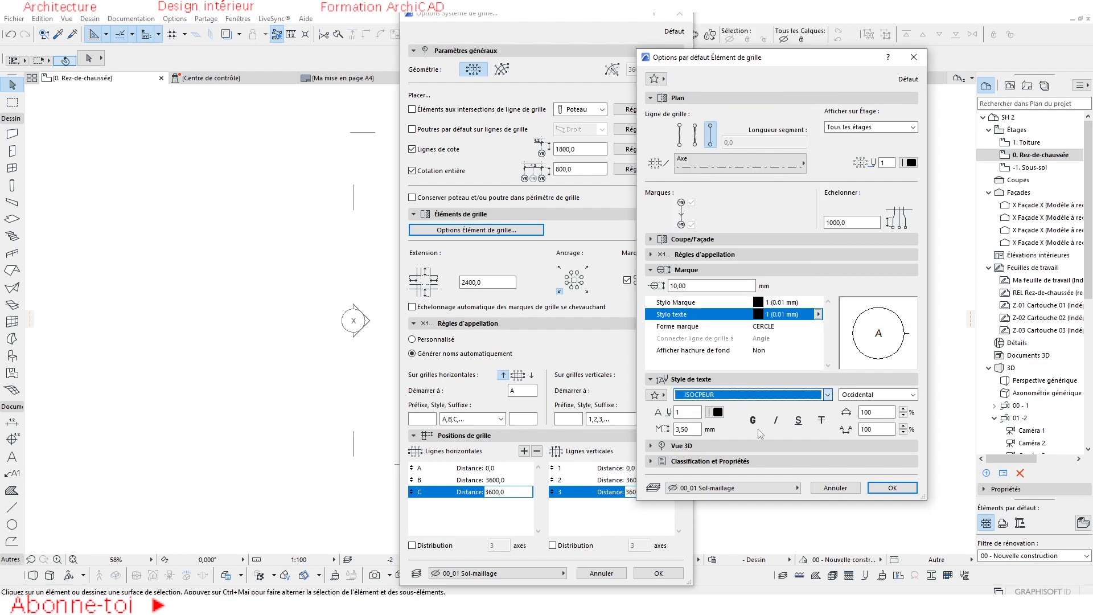
{"action": "left_click", "coordinate": [699, 430]}
{"action": "type", "text": "2,5"}
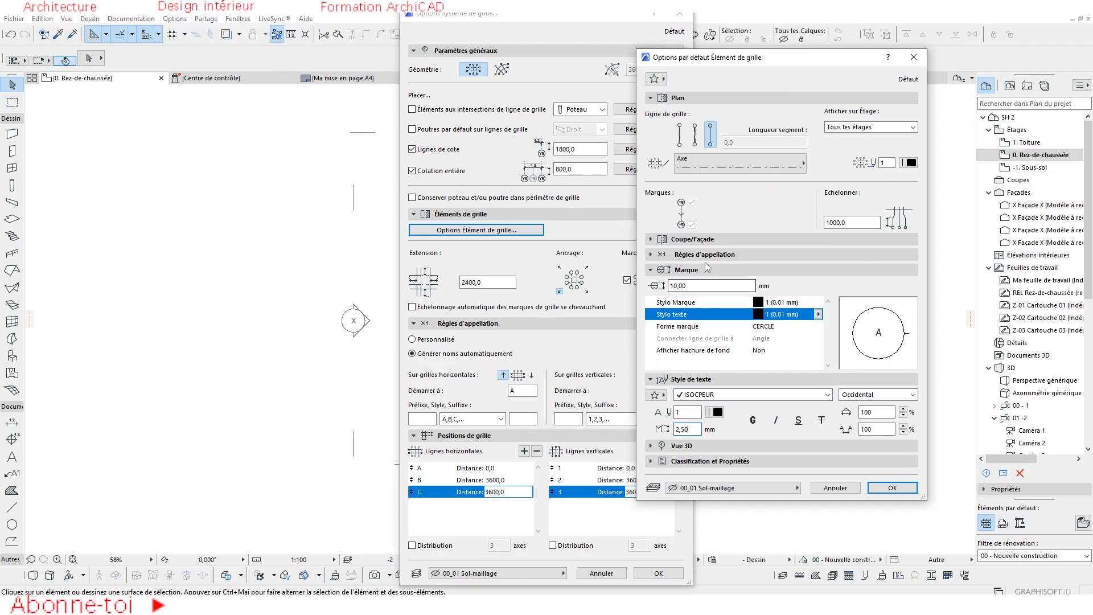
Step: Turn off the display of the grid elements in the 3D view
{"action": "left_click", "coordinate": [701, 270]}
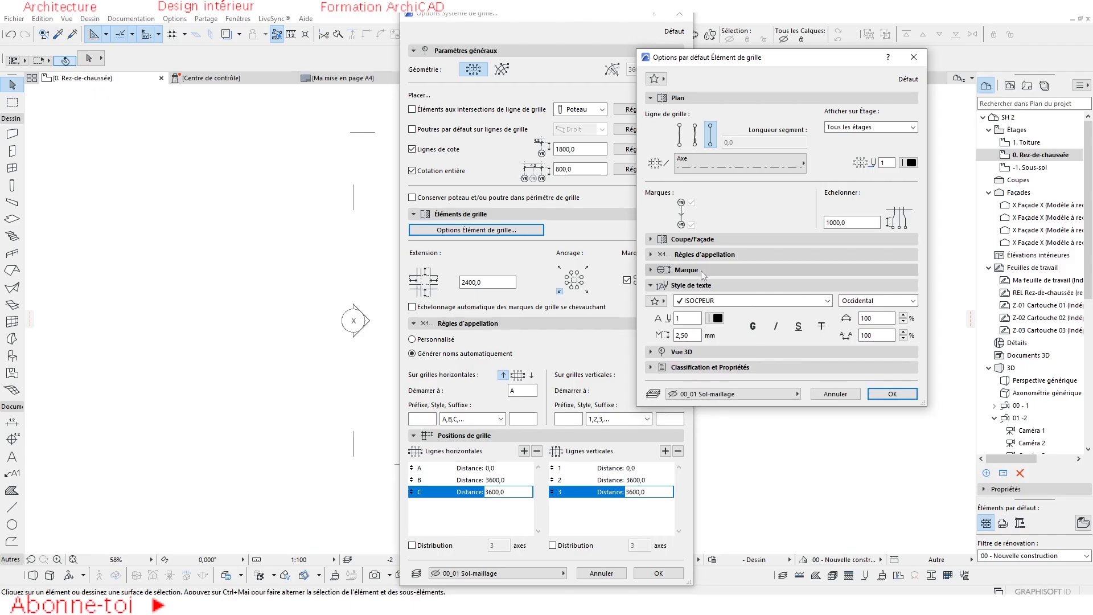
{"action": "left_click", "coordinate": [701, 367]}
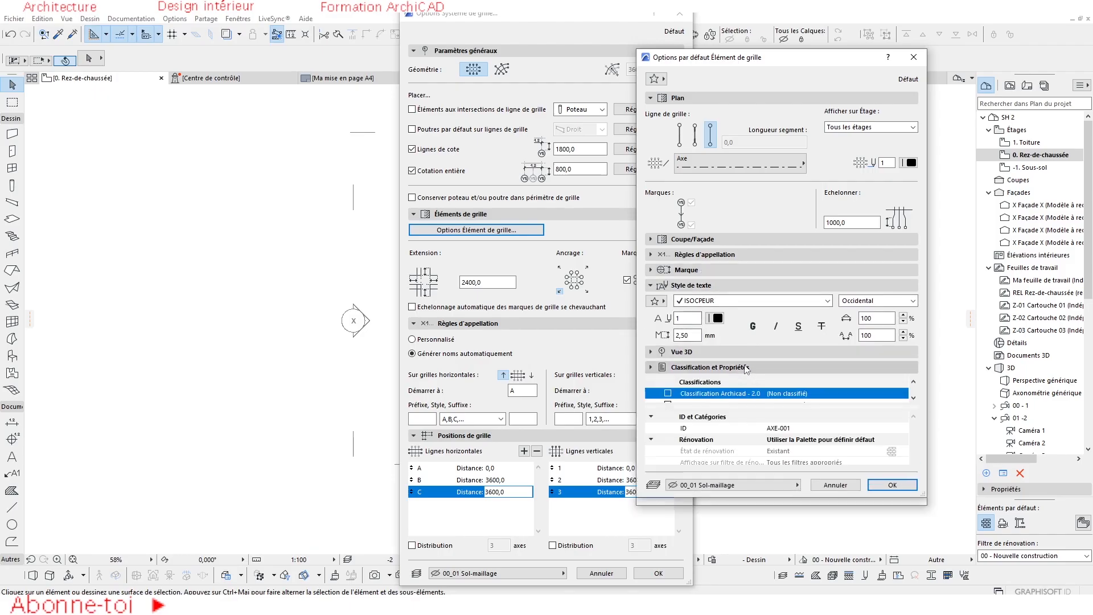
{"action": "left_click", "coordinate": [701, 352]}
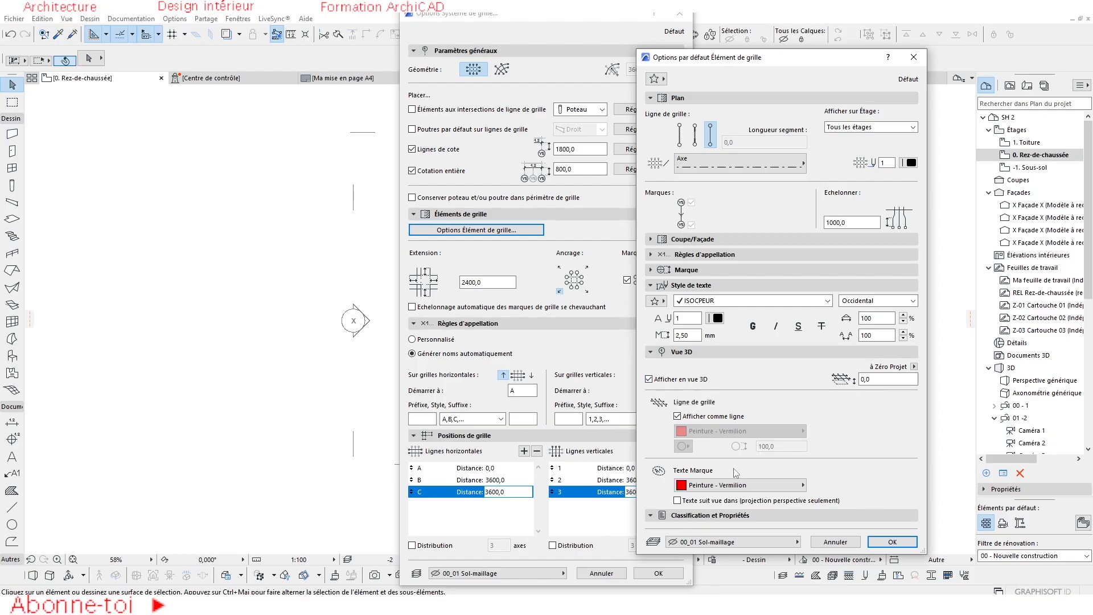
{"action": "left_click", "coordinate": [649, 379]}
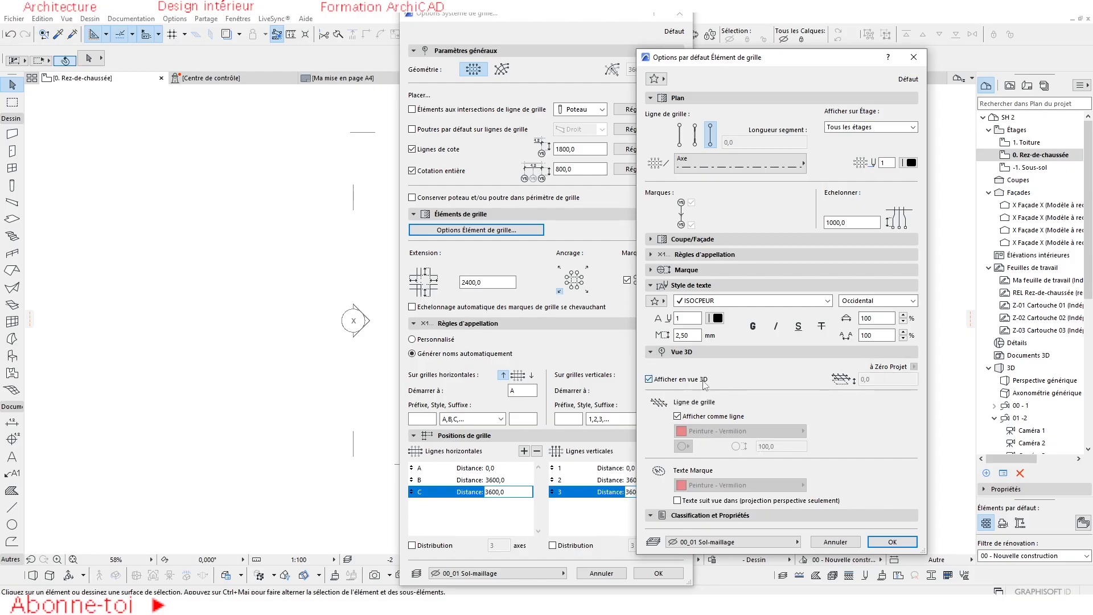
Step: Toggle the 3D view display of the grid elements and accept the grid element and grid system settings
{"action": "left_click", "coordinate": [649, 379]}
{"action": "left_click", "coordinate": [892, 542]}
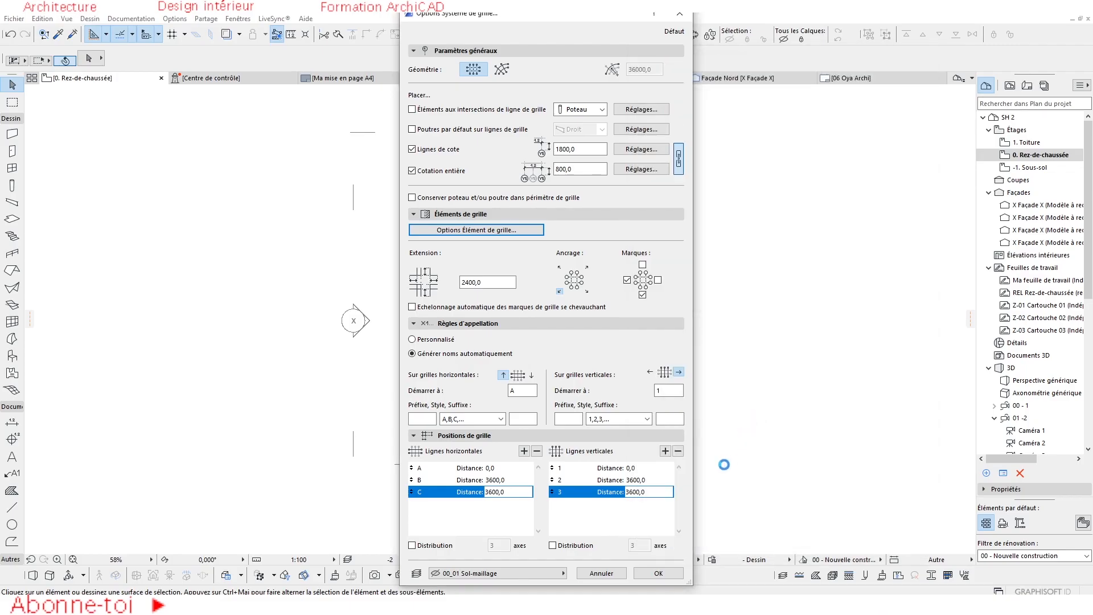
{"action": "left_click", "coordinate": [659, 573]}
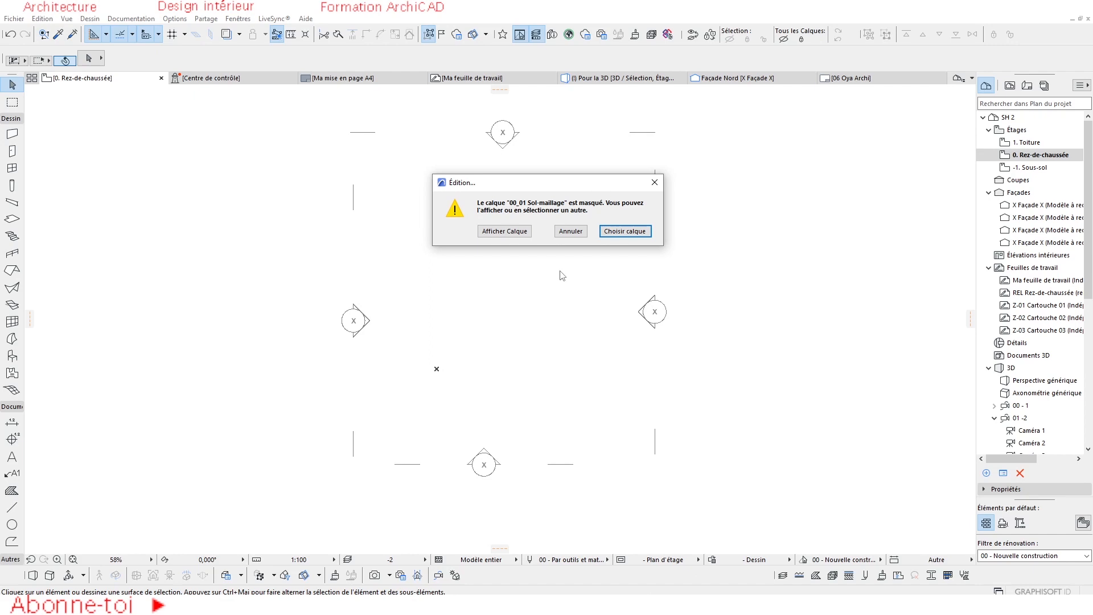
Step: Choose the visible layer Calque Archicad for the grid in place of the hidden layer 00_01 Sol-maillage
{"action": "left_click", "coordinate": [625, 232]}
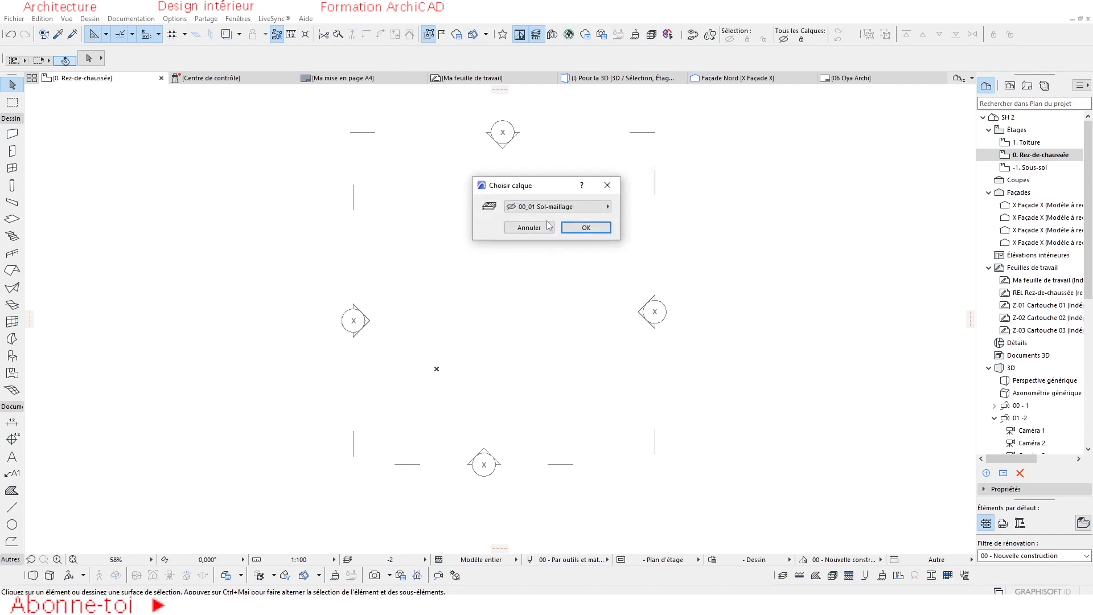
{"action": "left_click", "coordinate": [561, 206]}
{"action": "scroll", "coordinate": [725, 229], "scroll_direction": "down", "scroll_amount": 2}
{"action": "scroll", "coordinate": [728, 227], "scroll_direction": "up", "scroll_amount": 2}
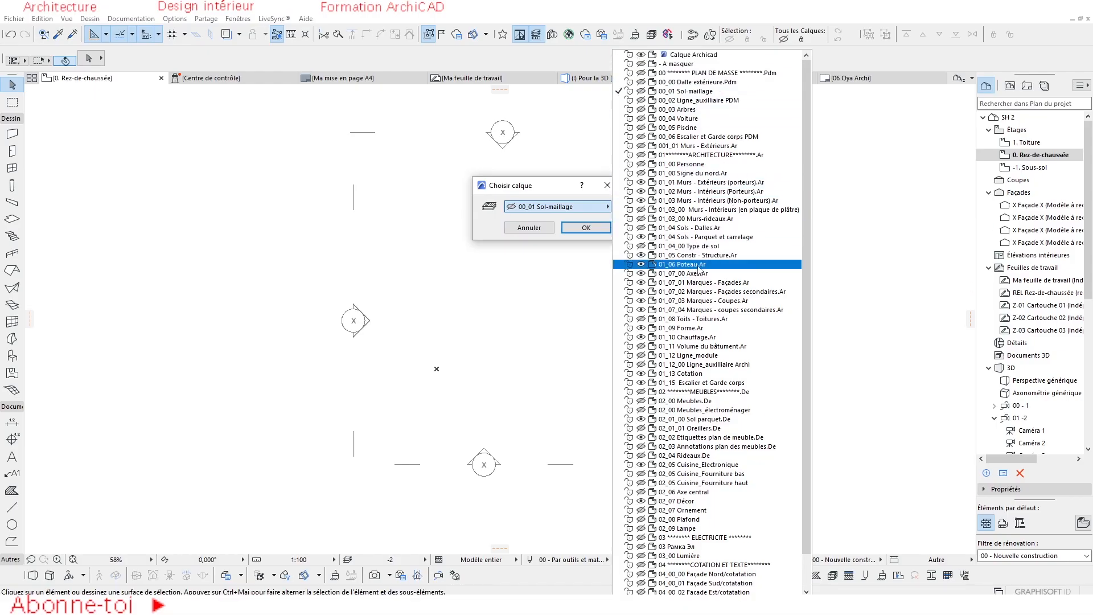
{"action": "scroll", "coordinate": [705, 267], "scroll_direction": "down", "scroll_amount": 2}
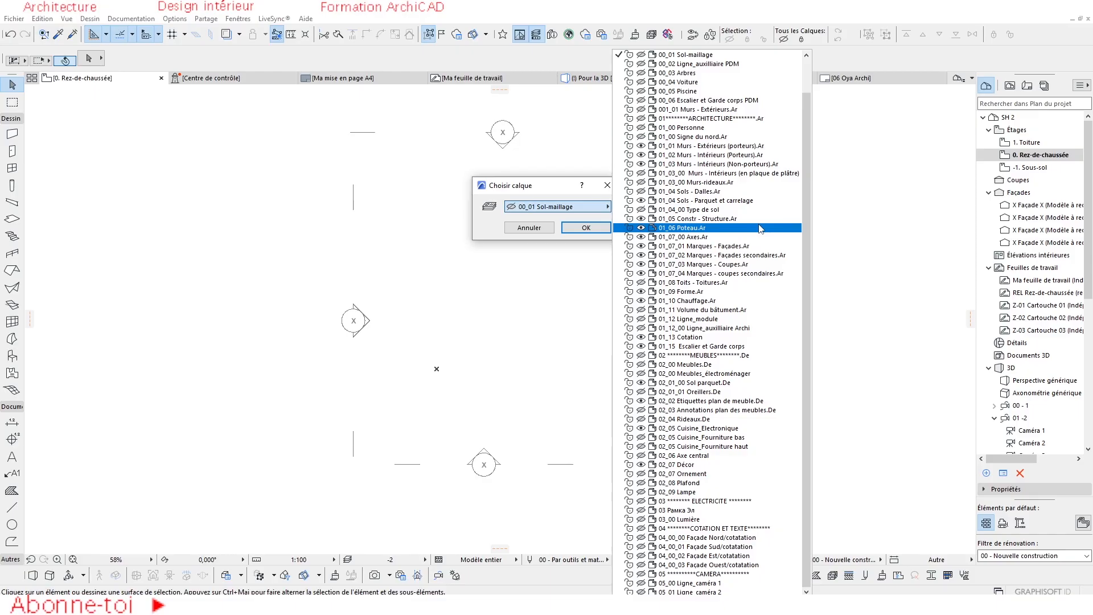
{"action": "scroll", "coordinate": [761, 228], "scroll_direction": "up", "scroll_amount": 3}
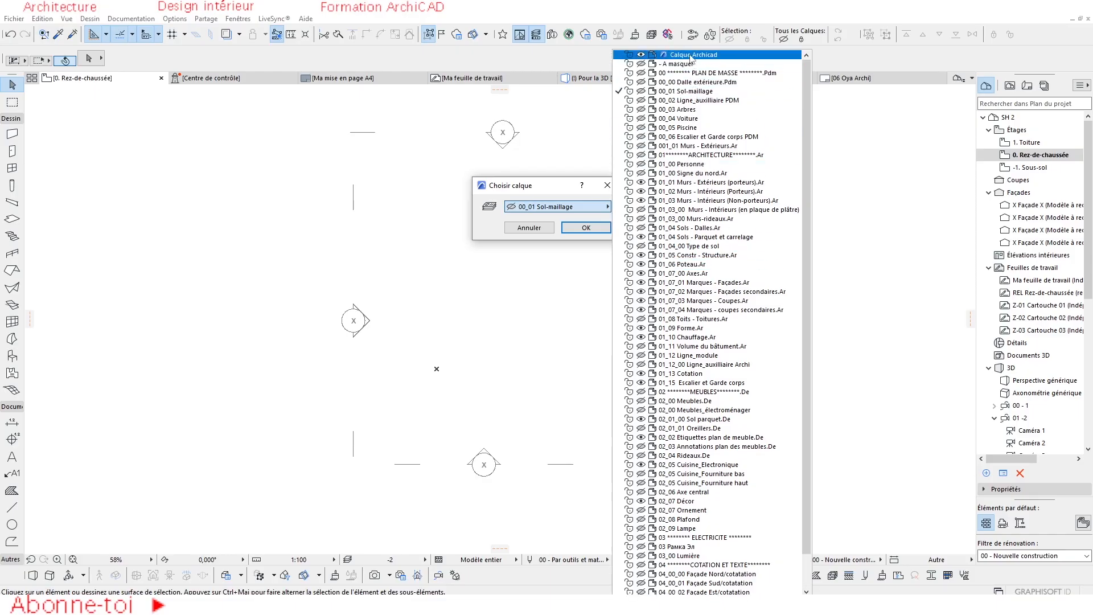
{"action": "left_click", "coordinate": [695, 55]}
{"action": "left_click", "coordinate": [582, 229]}
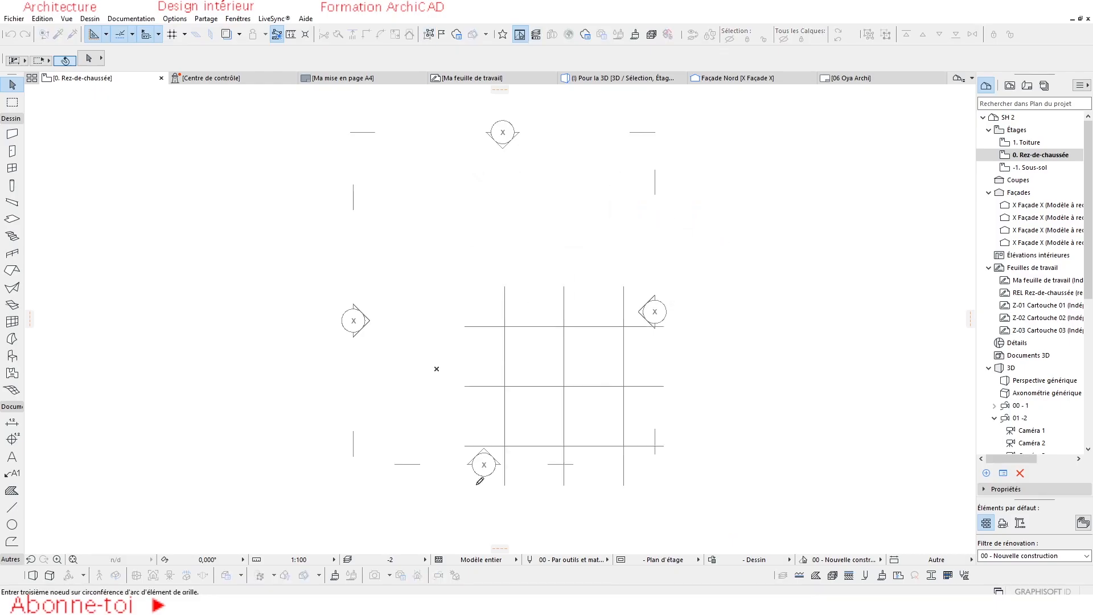
Step: Place the grid system with its corner at the project origin and its direction horizontal
{"action": "left_click", "coordinate": [437, 368]}
{"action": "left_click", "coordinate": [481, 368]}
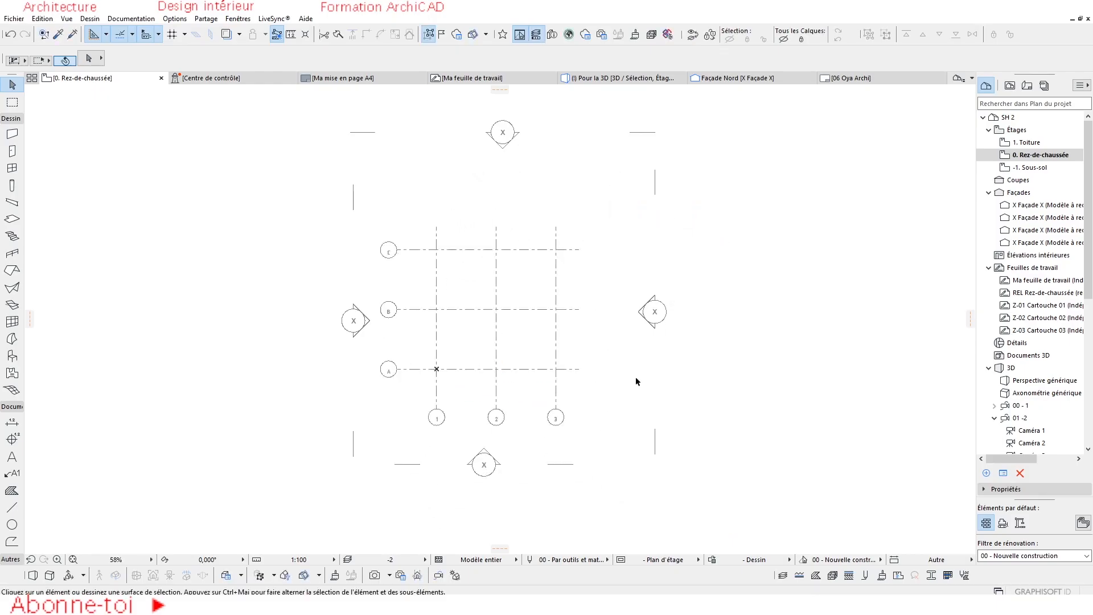
{"action": "scroll", "coordinate": [395, 392], "scroll_direction": "up", "scroll_amount": 3}
{"action": "scroll", "coordinate": [397, 397], "scroll_direction": "up", "scroll_amount": 2}
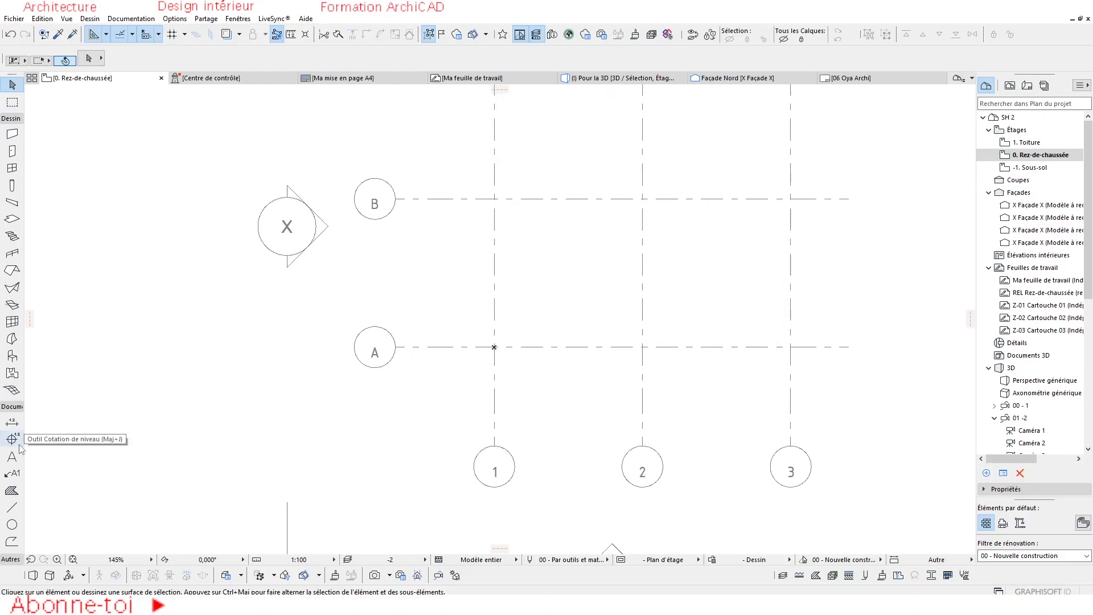
Step: Apply the layer combination 000- Tous les calques ouverts to the floor plan
{"action": "left_click", "coordinate": [13, 422]}
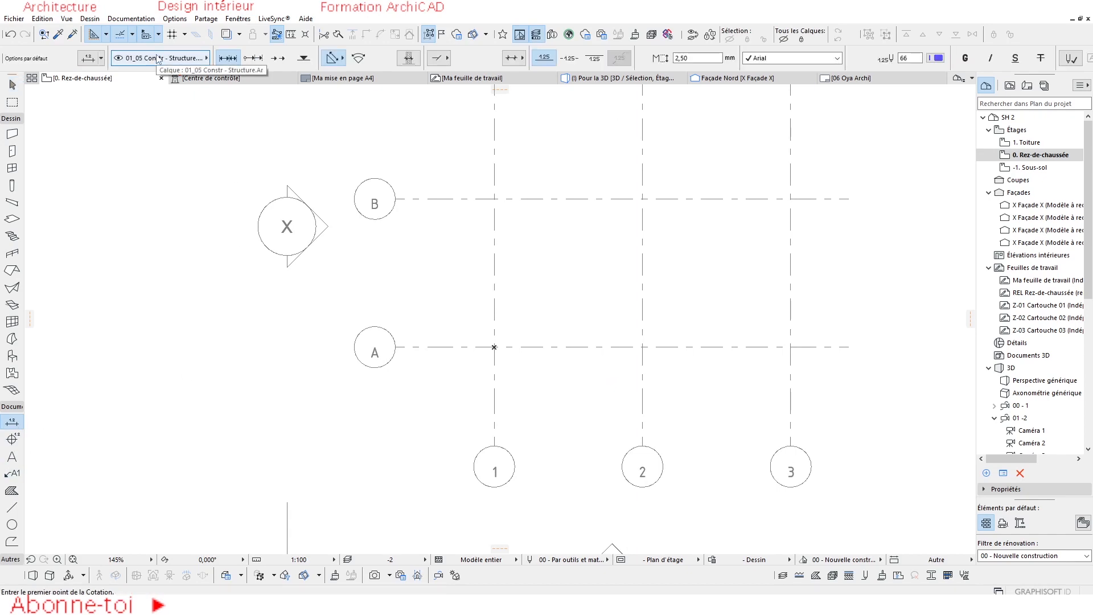
{"action": "key", "text": "Escape"}
{"action": "left_click", "coordinate": [366, 559]}
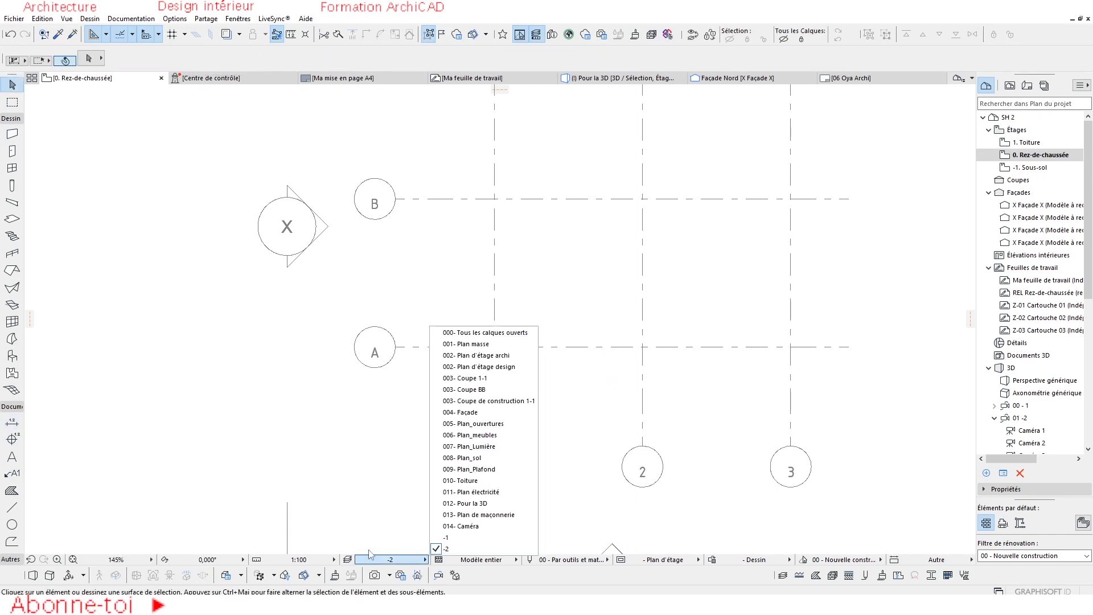
{"action": "left_click", "coordinate": [479, 332]}
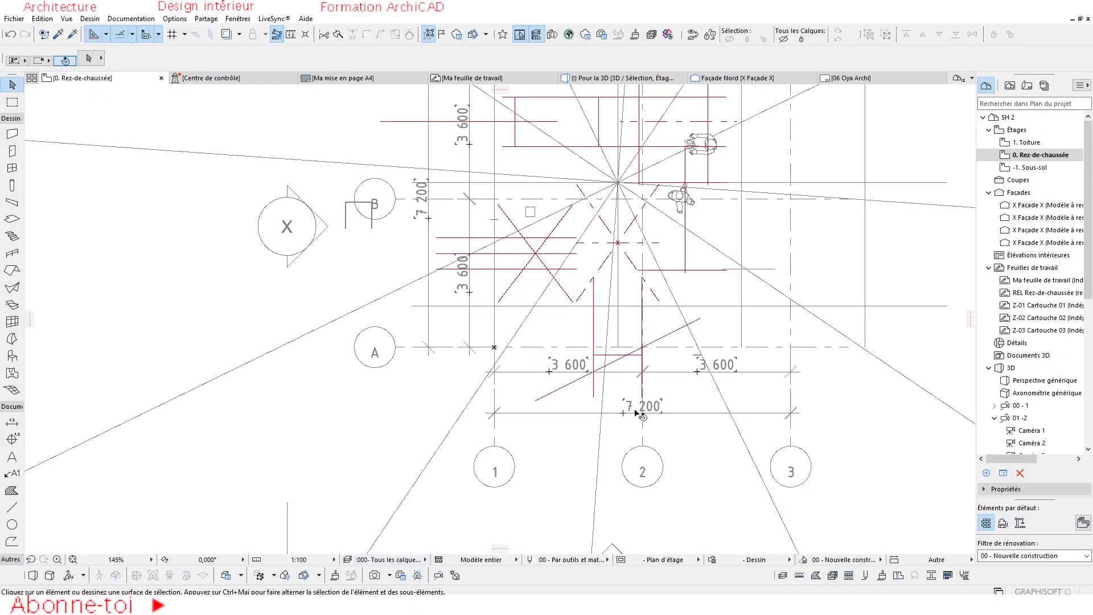
Step: Move the inner horizontal dimension chain between axes 1 and 3 to the layer 01_13 Cotation
{"action": "scroll", "coordinate": [639, 414], "scroll_direction": "up", "scroll_amount": 3}
{"action": "left_click", "coordinate": [444, 345]}
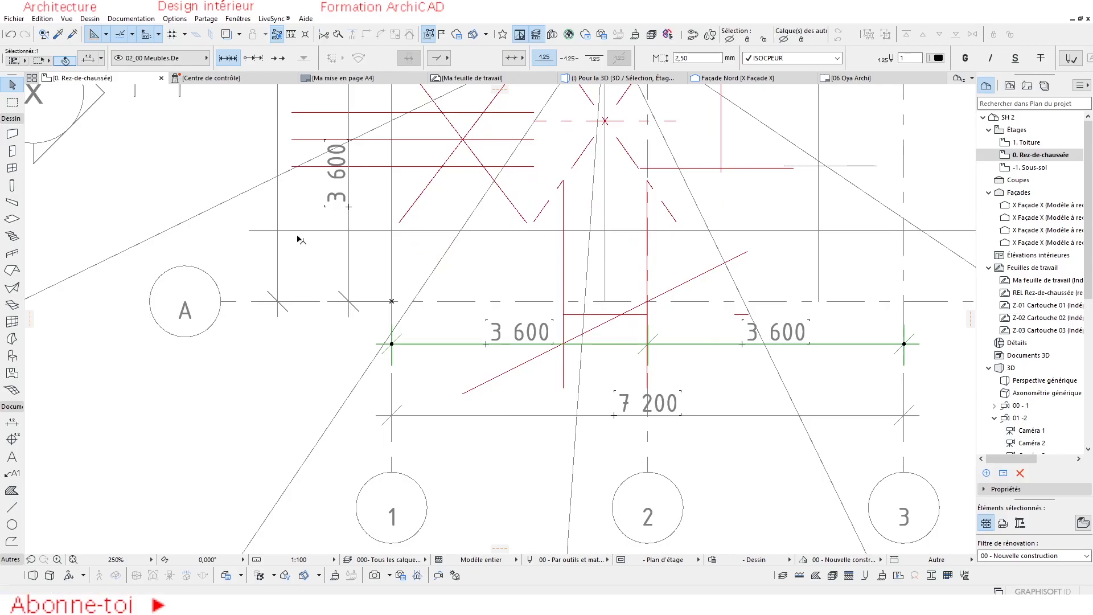
{"action": "left_click", "coordinate": [154, 59]}
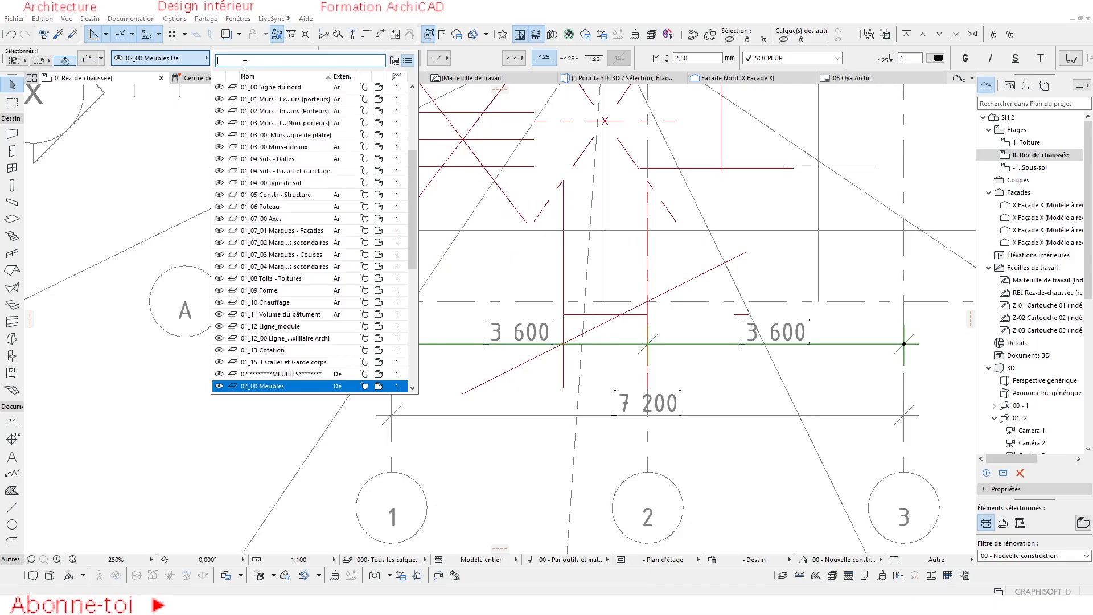
{"action": "type", "text": "COT"}
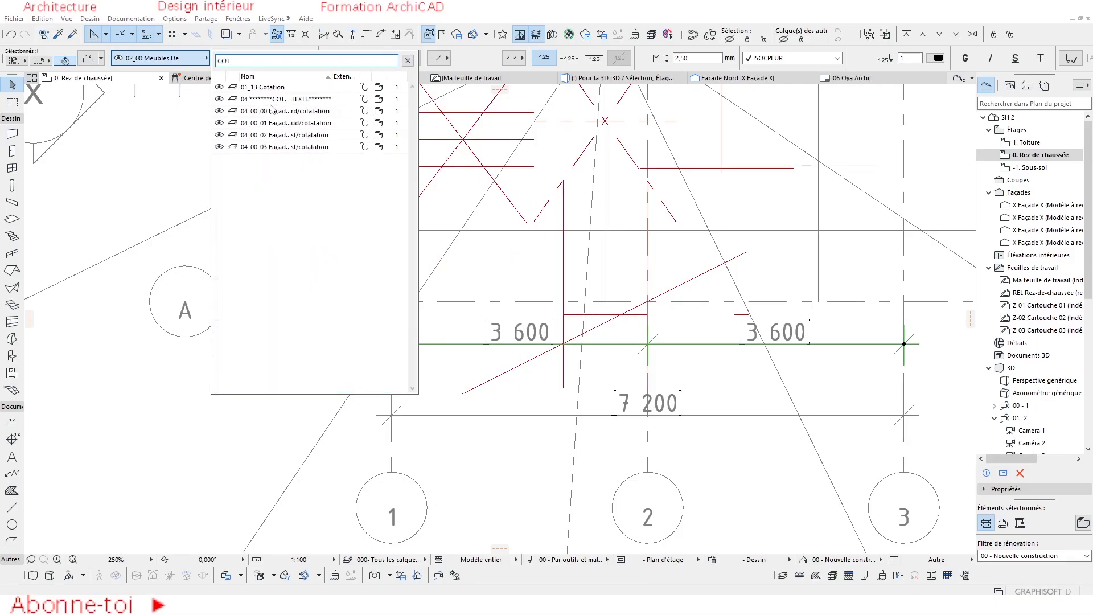
{"action": "left_click", "coordinate": [319, 88]}
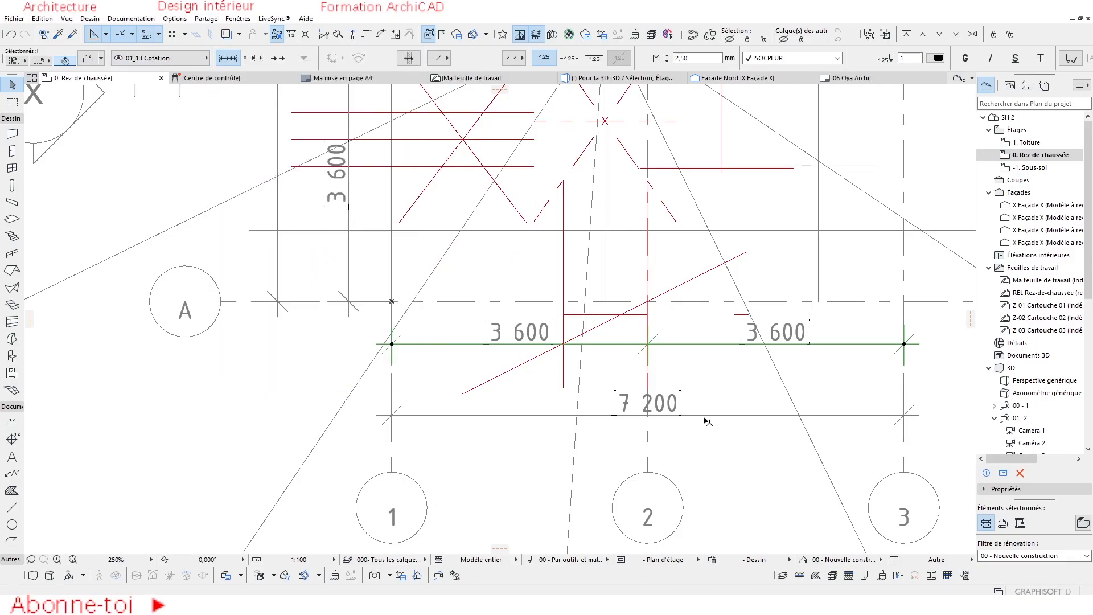
{"action": "left_click", "coordinate": [419, 352]}
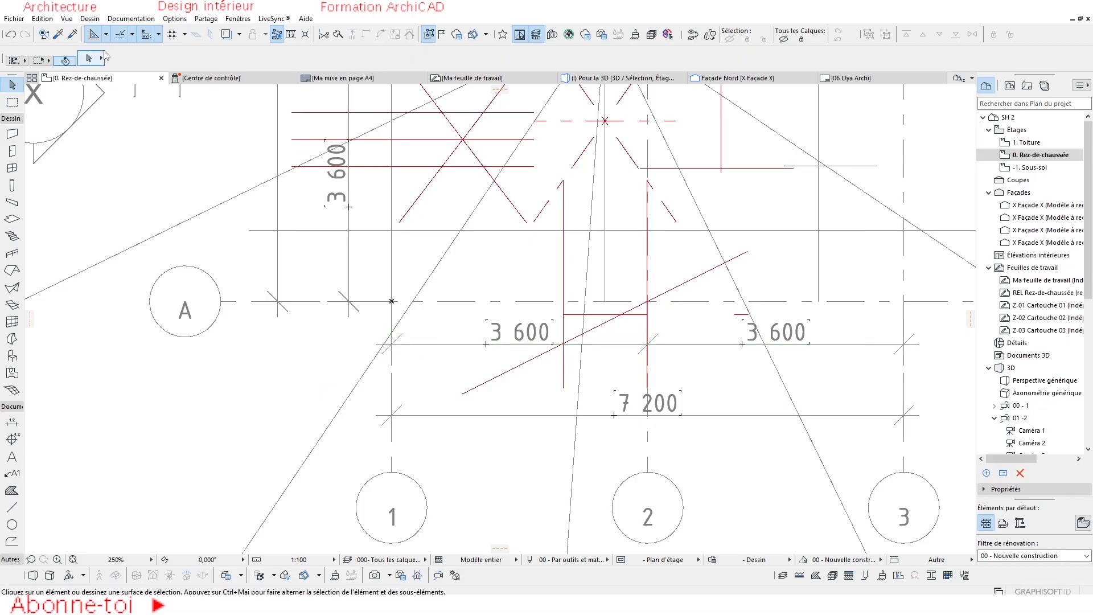
Step: Select all the grid's dimension chains together and assign them to the layer 01_13 Cotation
{"action": "left_click", "coordinate": [436, 345]}
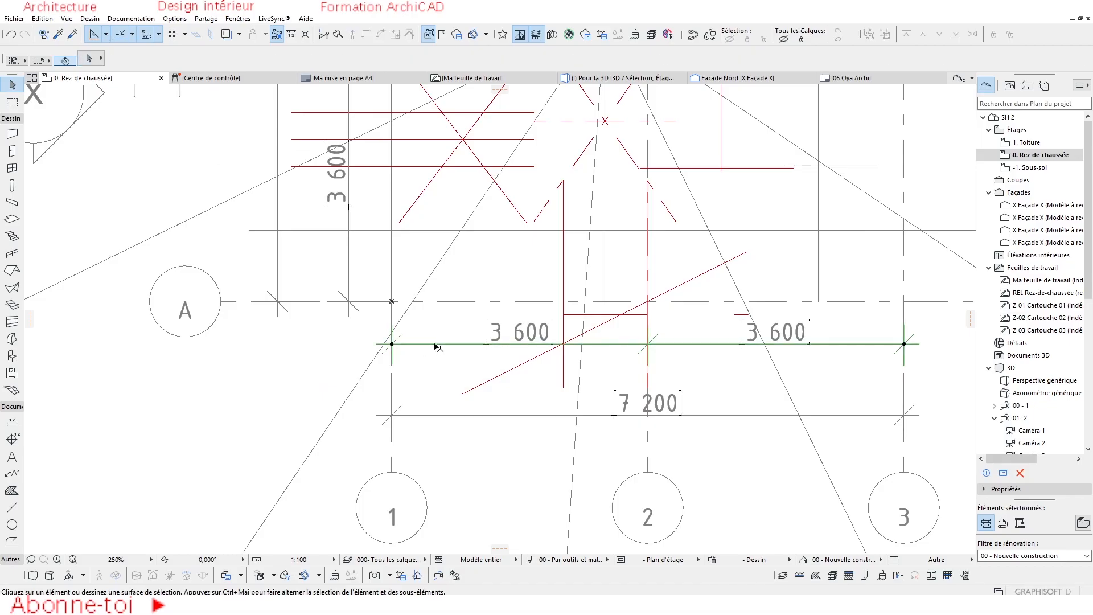
{"action": "left_click", "coordinate": [434, 345], "text": "alt"}
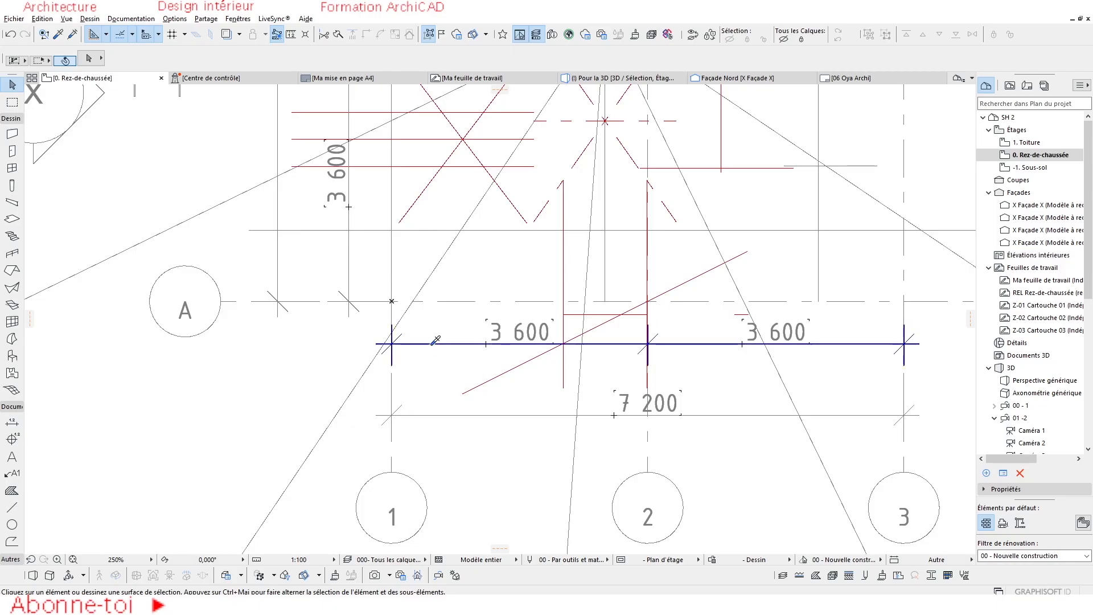
{"action": "left_click", "coordinate": [450, 348], "text": "alt"}
{"action": "key", "text": "ctrl+a"}
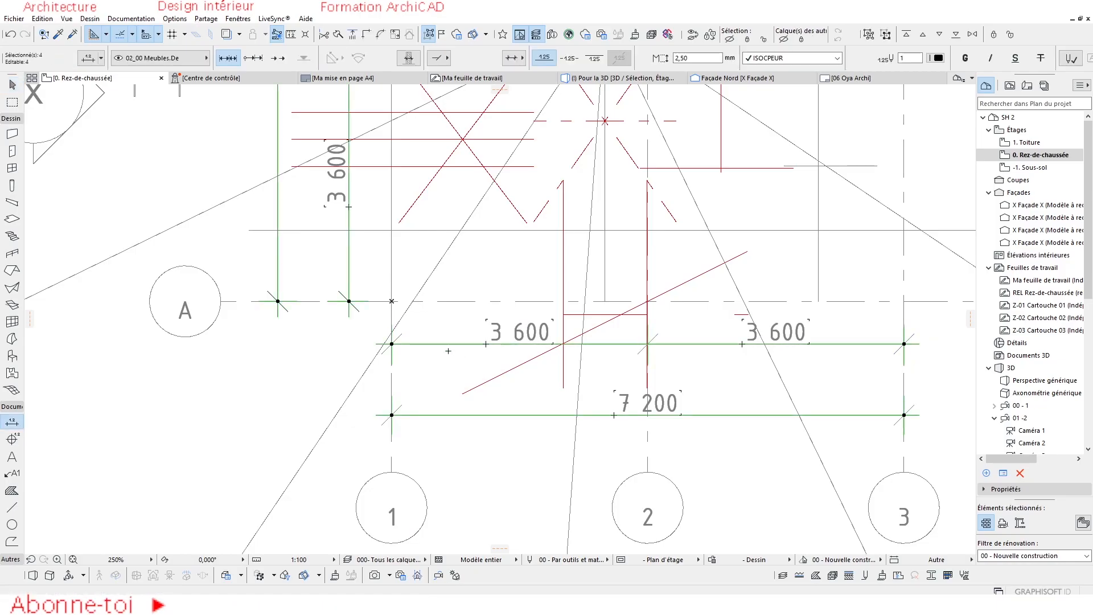
{"action": "scroll", "coordinate": [353, 145], "scroll_direction": "down", "scroll_amount": 3}
{"action": "scroll", "coordinate": [487, 269], "scroll_direction": "up", "scroll_amount": 3}
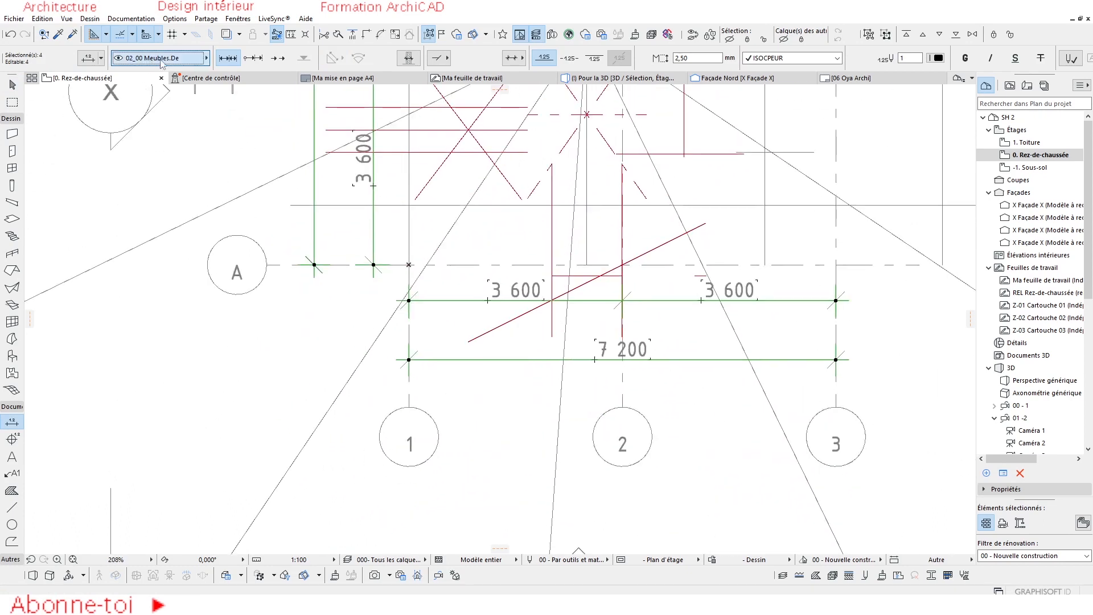
{"action": "left_click", "coordinate": [145, 58]}
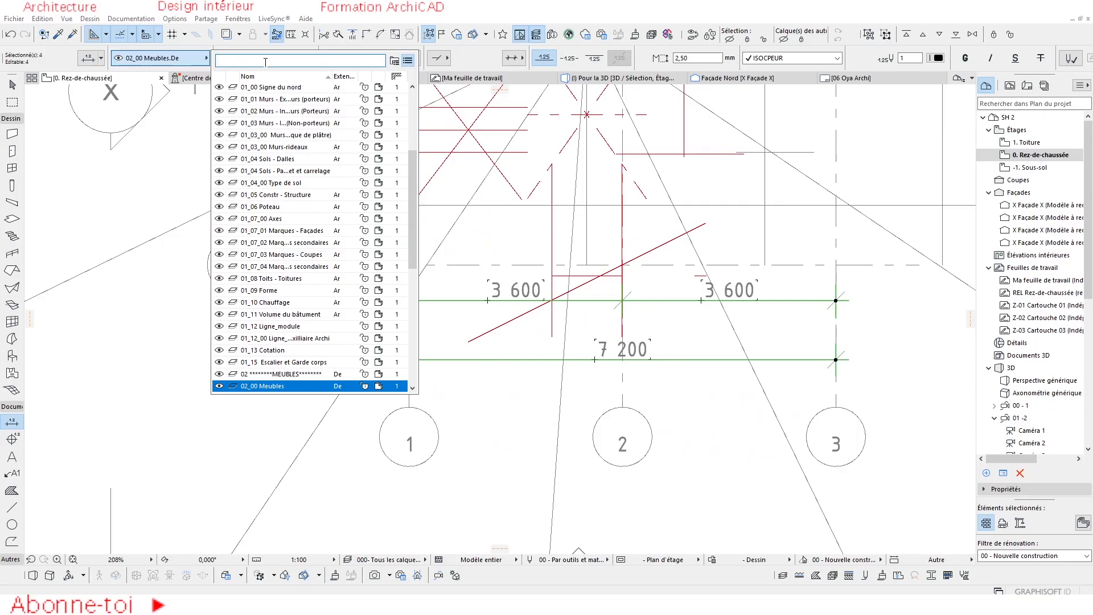
{"action": "type", "text": "COTA"}
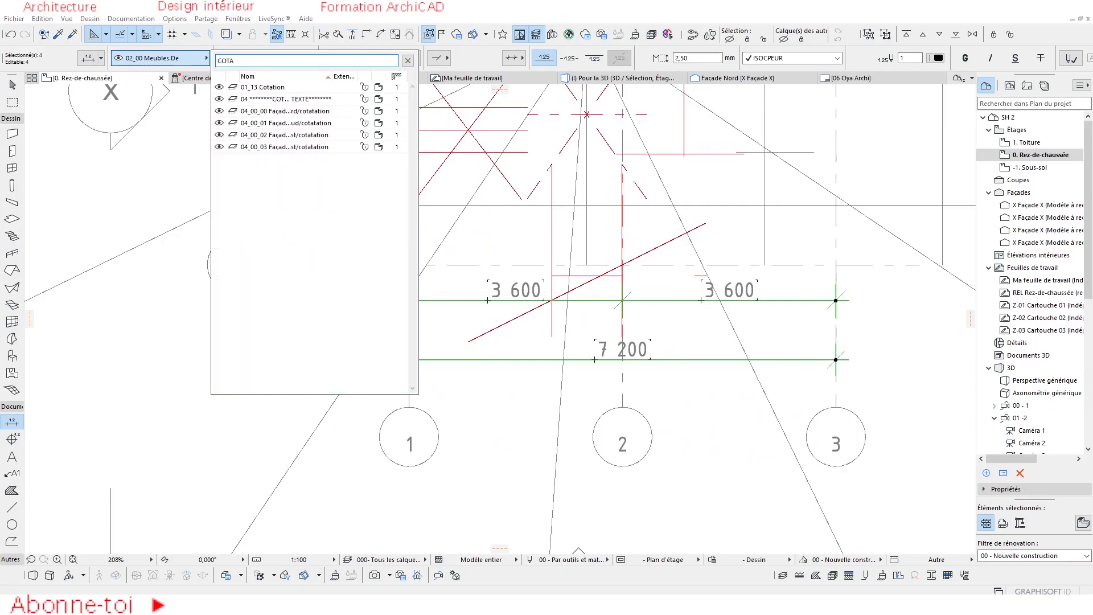
{"action": "left_click", "coordinate": [273, 101]}
{"action": "left_click", "coordinate": [514, 442]}
Step: Check the layer of the inner vertical dimension chain between axes A and C
{"action": "left_click", "coordinate": [374, 197]}
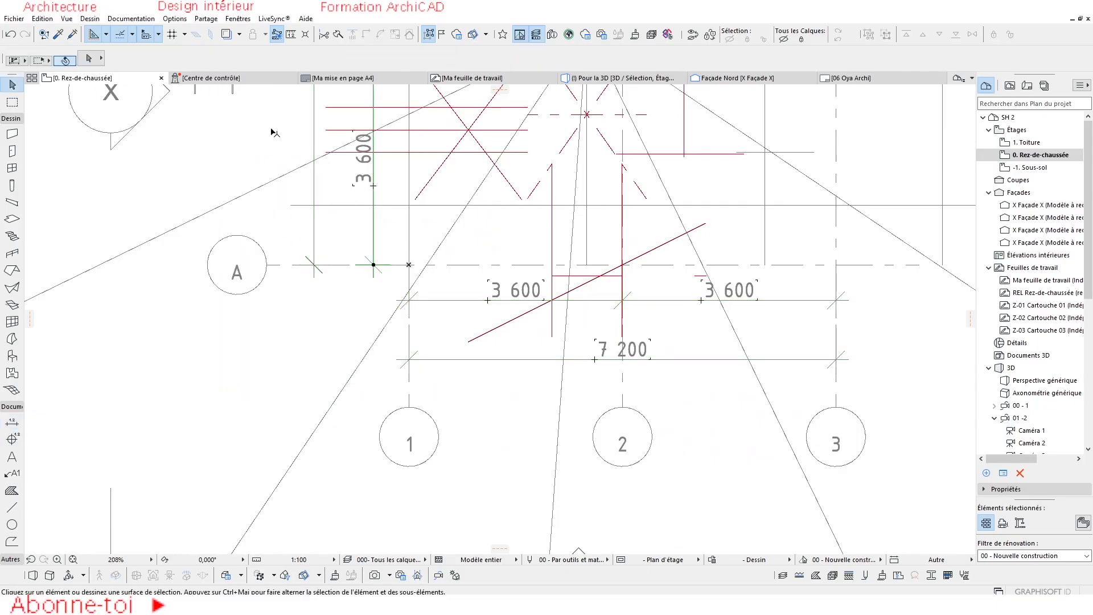
{"action": "scroll", "coordinate": [433, 333], "scroll_direction": "down", "scroll_amount": 4}
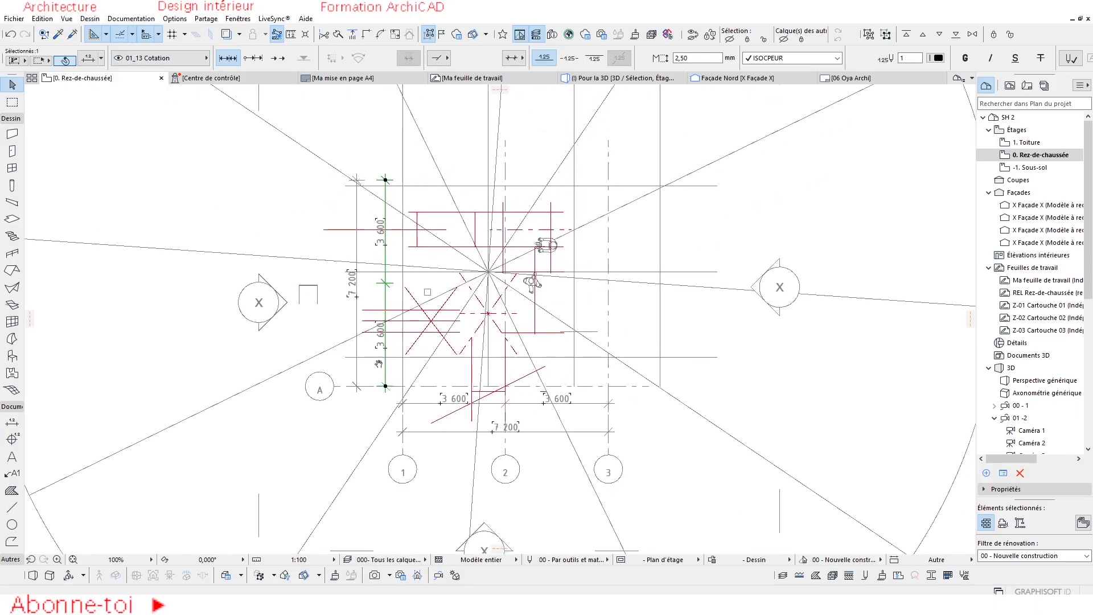
{"action": "scroll", "coordinate": [370, 373], "scroll_direction": "up", "scroll_amount": 3}
{"action": "middle_click_drag", "start_coordinate": [379, 375], "coordinate": [425, 305]}
{"action": "left_click", "coordinate": [368, 363]}
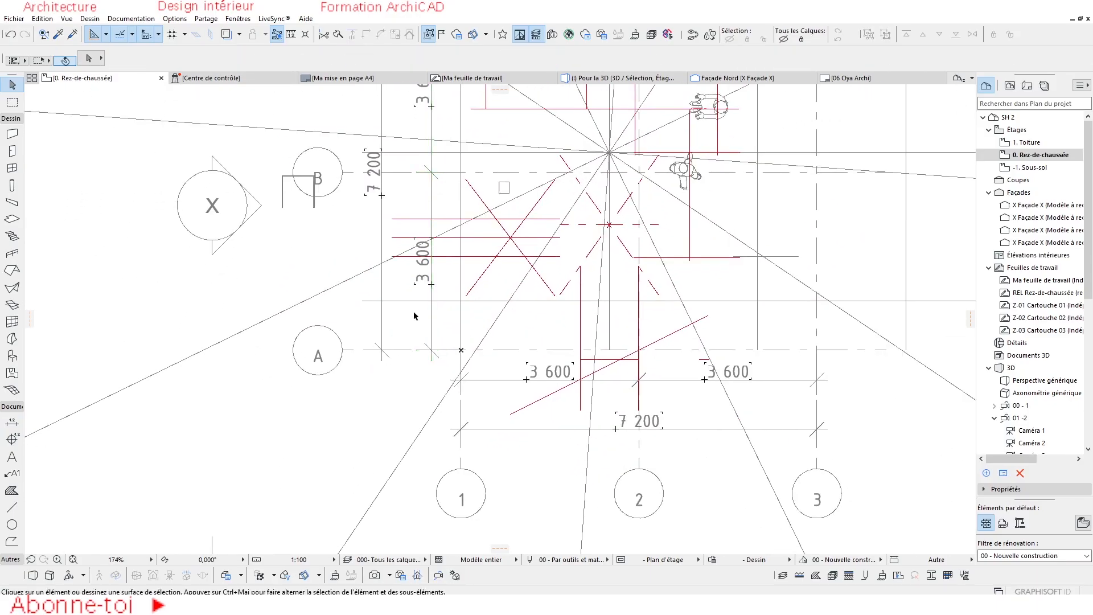
Step: Apply the layer combination 002- Plan d'étage archi to the floor plan
{"action": "left_click", "coordinate": [392, 560]}
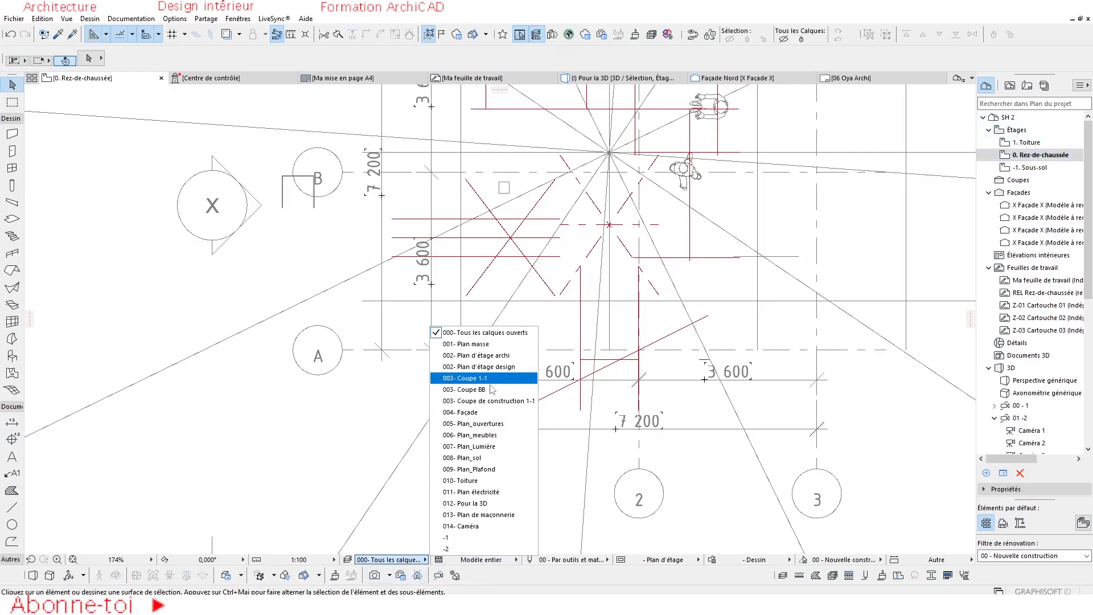
{"action": "left_click", "coordinate": [493, 356]}
{"action": "scroll", "coordinate": [560, 348], "scroll_direction": "down", "scroll_amount": 5}
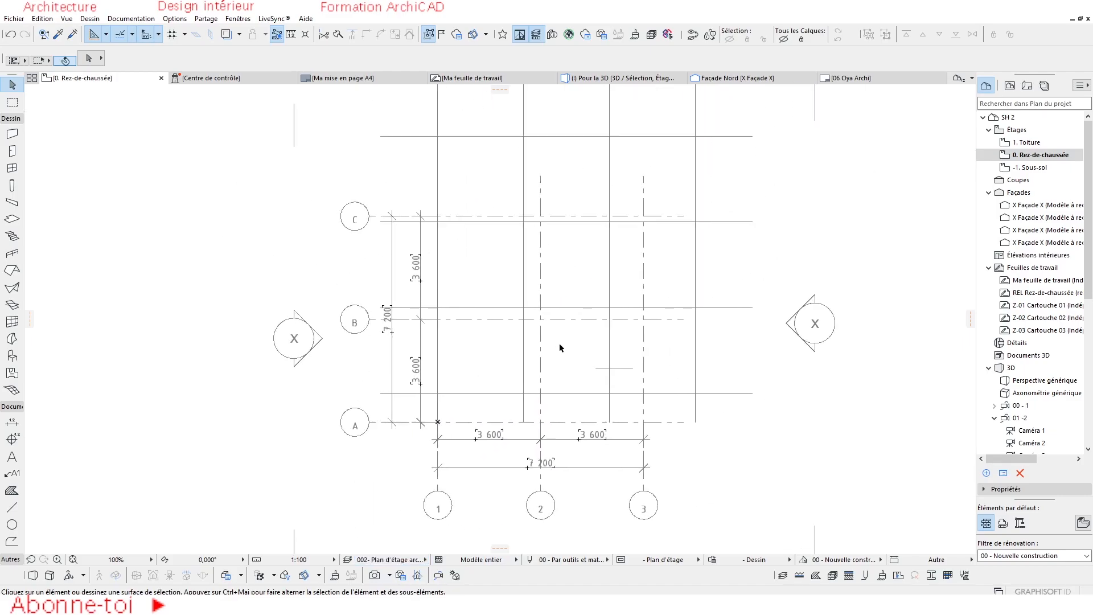
{"action": "scroll", "coordinate": [529, 220], "scroll_direction": "up", "scroll_amount": 3}
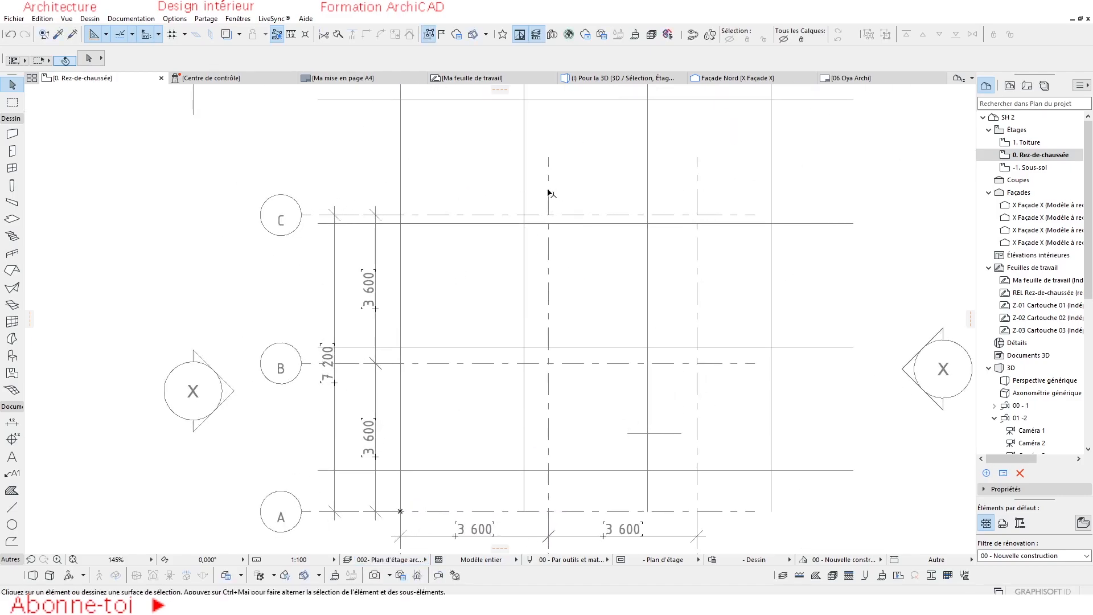
Step: Select all the plain construction lines crossing the grid and delete them, keeping the axes and dimensions
{"action": "left_click", "coordinate": [555, 212]}
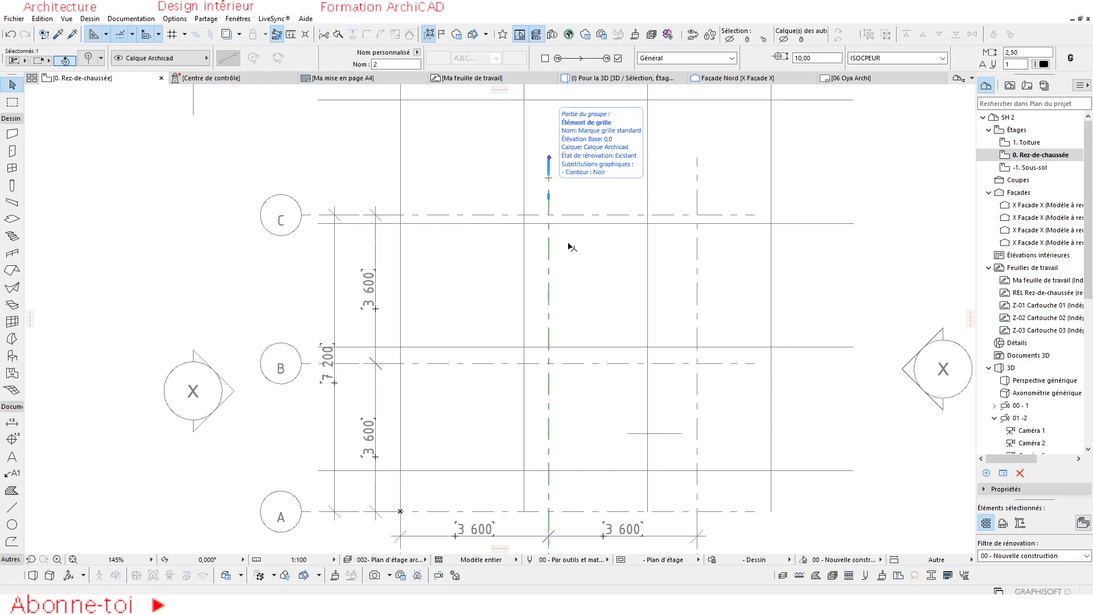
{"action": "scroll", "coordinate": [566, 243], "scroll_direction": "down", "scroll_amount": 5}
{"action": "left_click", "coordinate": [490, 161]}
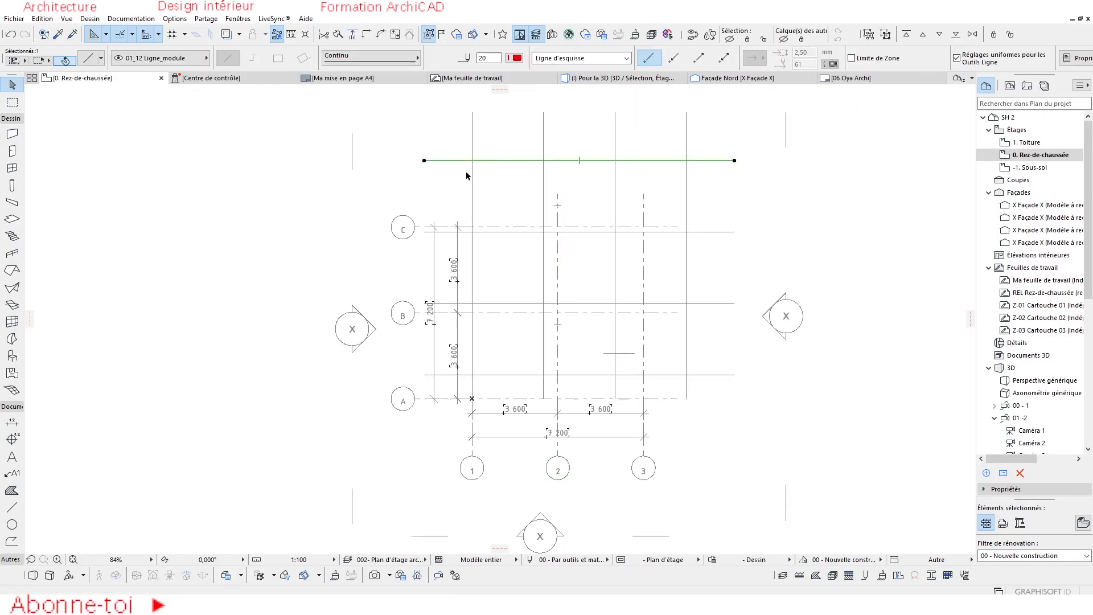
{"action": "key", "text": "Escape"}
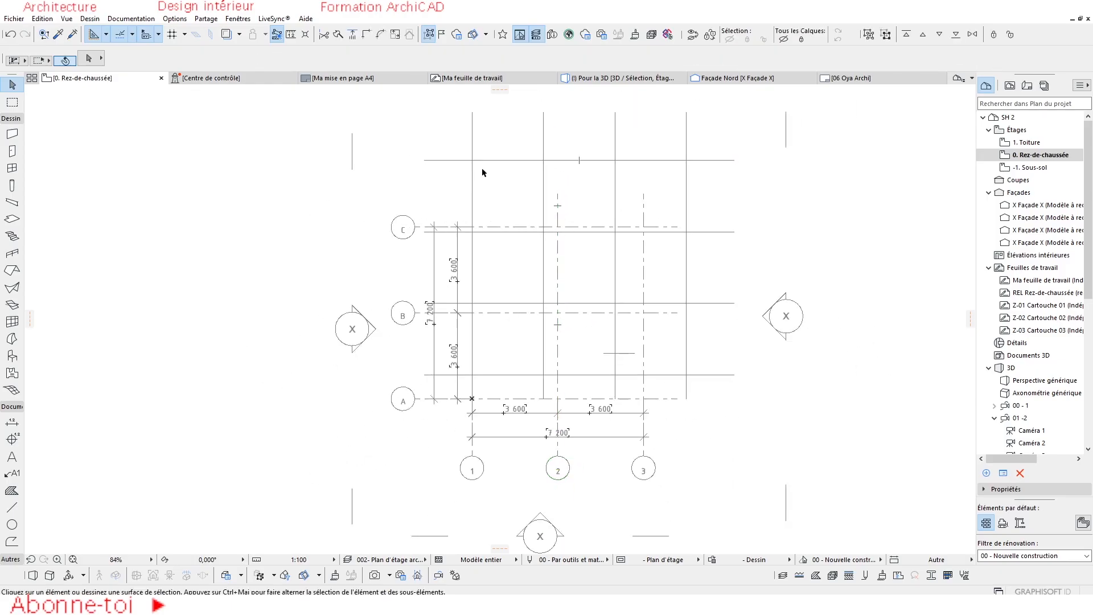
{"action": "left_click", "coordinate": [482, 160], "text": "alt"}
{"action": "key", "text": "ctrl+a"}
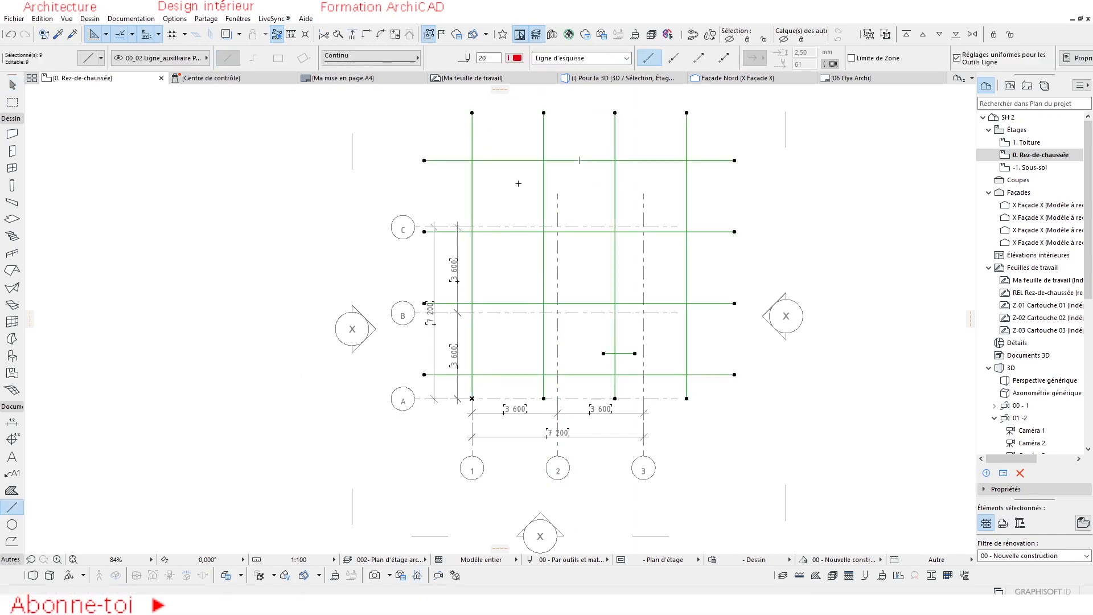
{"action": "key", "text": "Delete"}
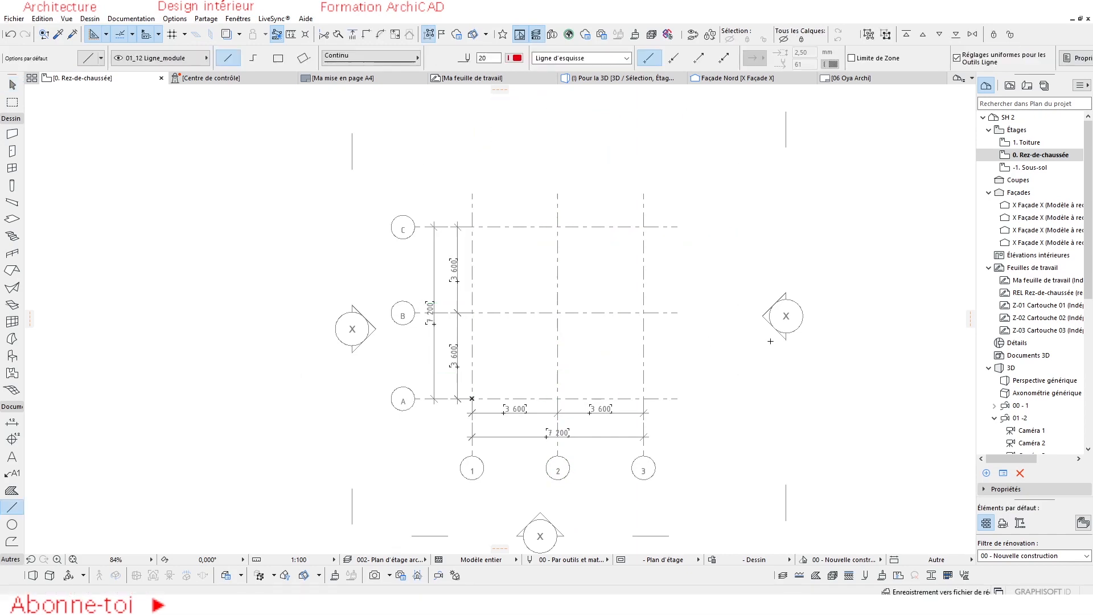
{"action": "scroll", "coordinate": [490, 399], "scroll_direction": "up", "scroll_amount": 4}
{"action": "scroll", "coordinate": [582, 326], "scroll_direction": "down", "scroll_amount": 3}
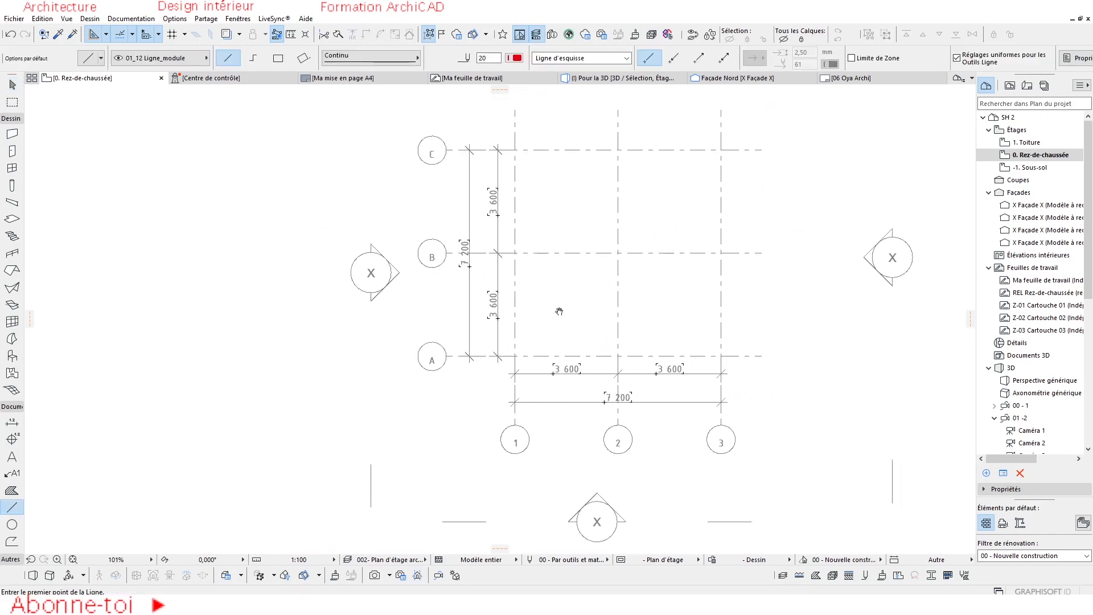
Step: Start the Wall tool and set its default layer to 01_01 Murs - Extérieurs (porteurs)
{"action": "scroll", "coordinate": [562, 312], "scroll_direction": "up", "scroll_amount": 1}
{"action": "key", "text": "Escape"}
{"action": "scroll", "coordinate": [534, 334], "scroll_direction": "down", "scroll_amount": 1}
{"action": "scroll", "coordinate": [421, 324], "scroll_direction": "up", "scroll_amount": 2}
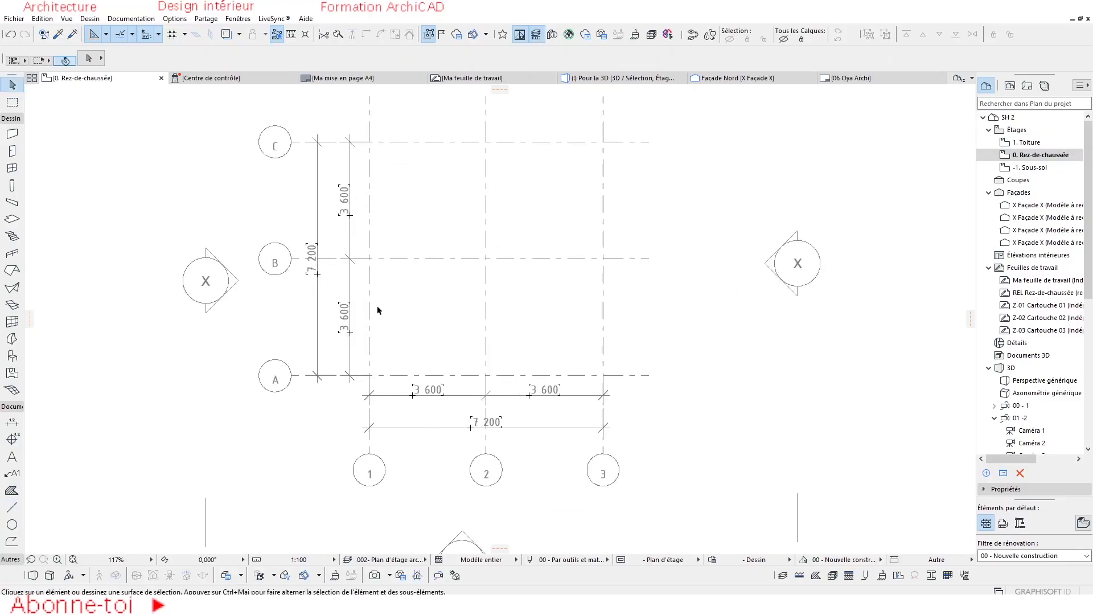
{"action": "left_click", "coordinate": [12, 134]}
{"action": "key", "text": "ctrl+t"}
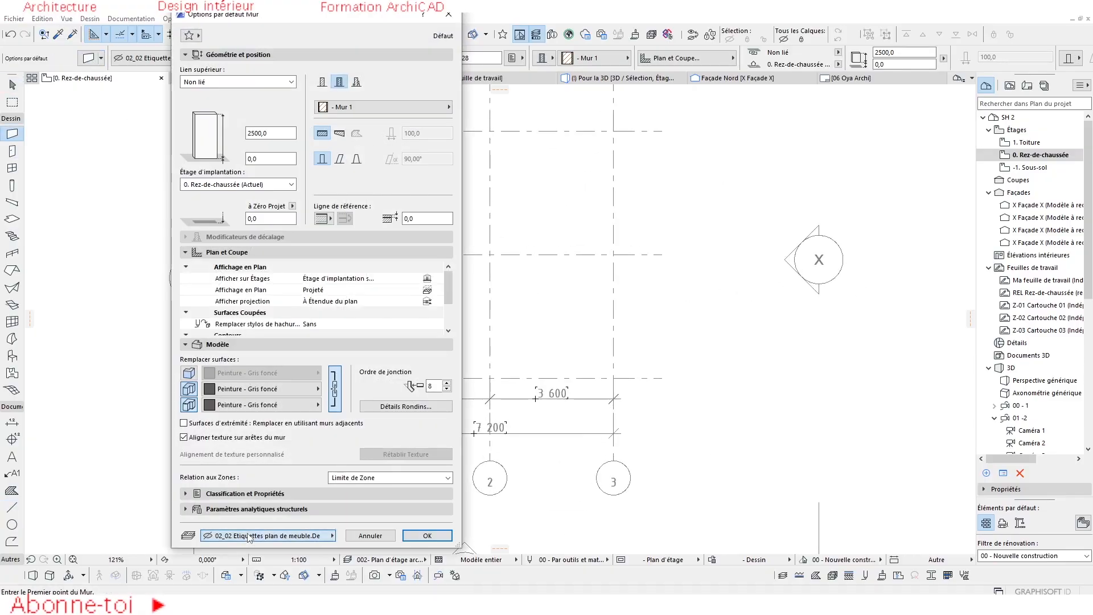
{"action": "left_click", "coordinate": [267, 535]}
{"action": "type", "text": "MUR"}
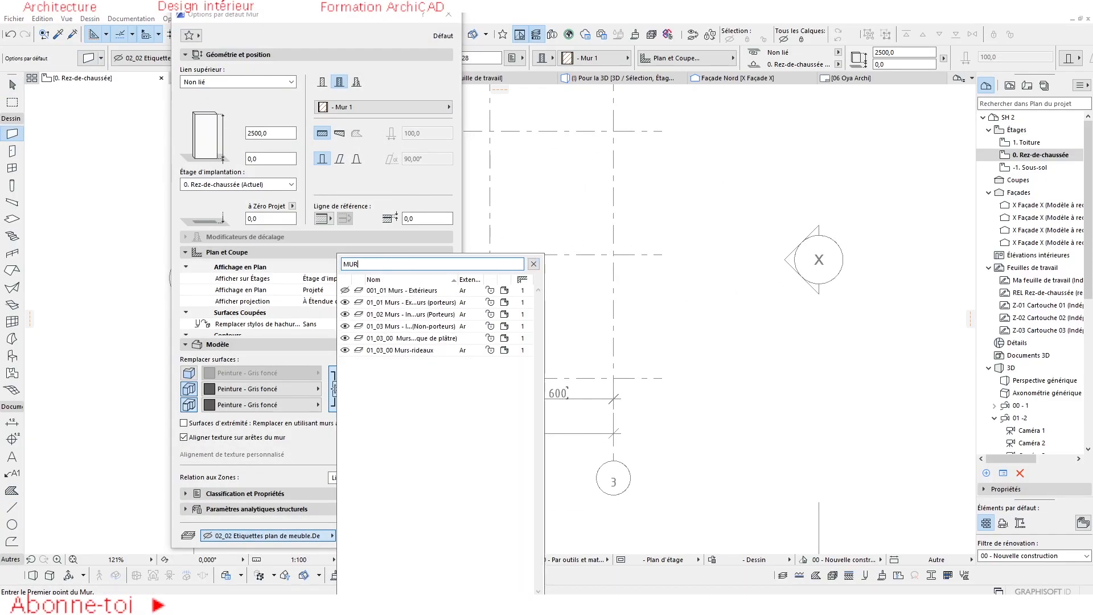
{"action": "left_click", "coordinate": [406, 302]}
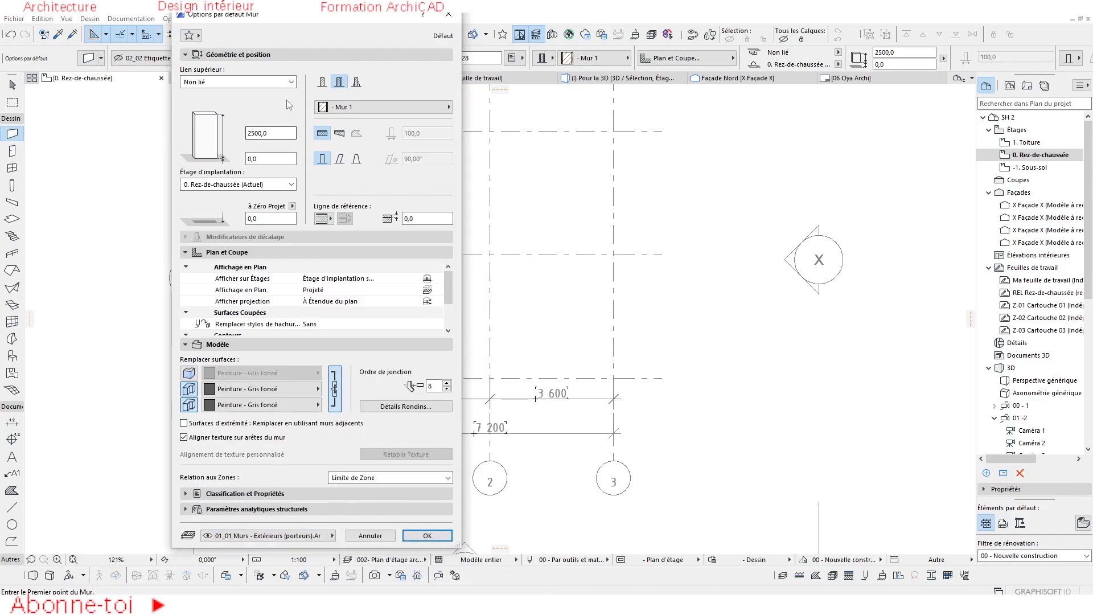
Step: Switch the default wall to basic structure and link its top to storey 1. Toiture with an offset of 0
{"action": "left_click", "coordinate": [321, 82]}
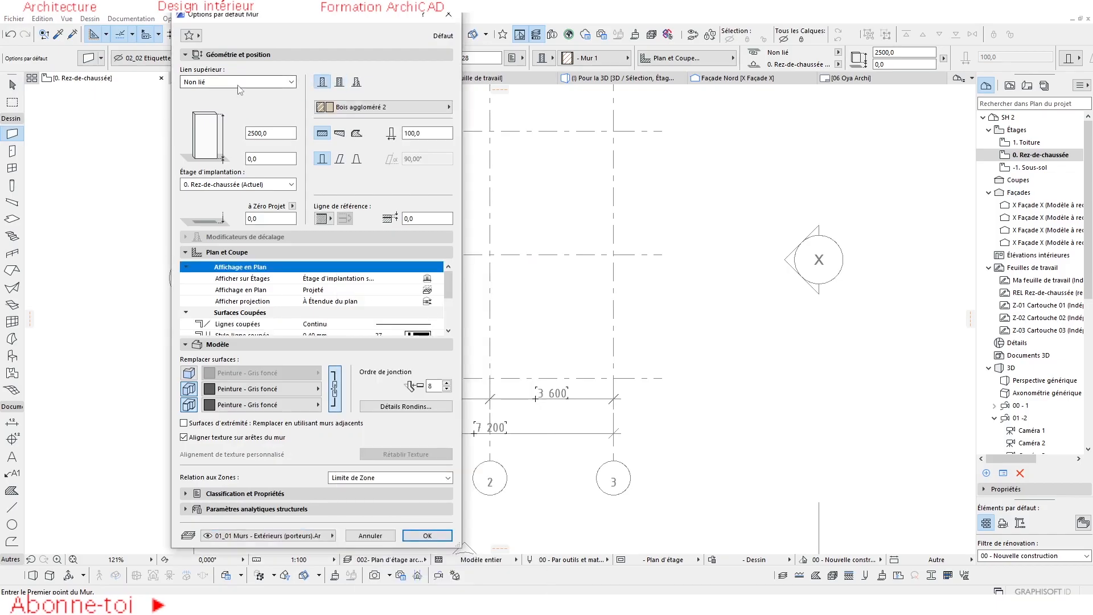
{"action": "left_click", "coordinate": [239, 82]}
{"action": "left_click", "coordinate": [228, 93]}
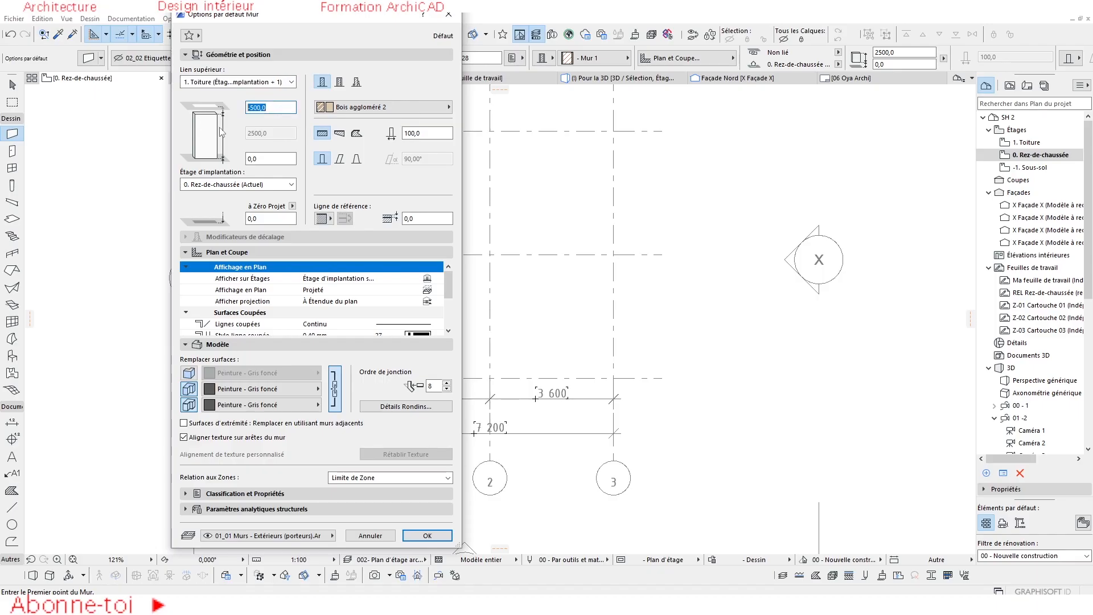
{"action": "type", "text": "0"}
{"action": "key", "text": "Tab"}
{"action": "key", "text": "Tab"}
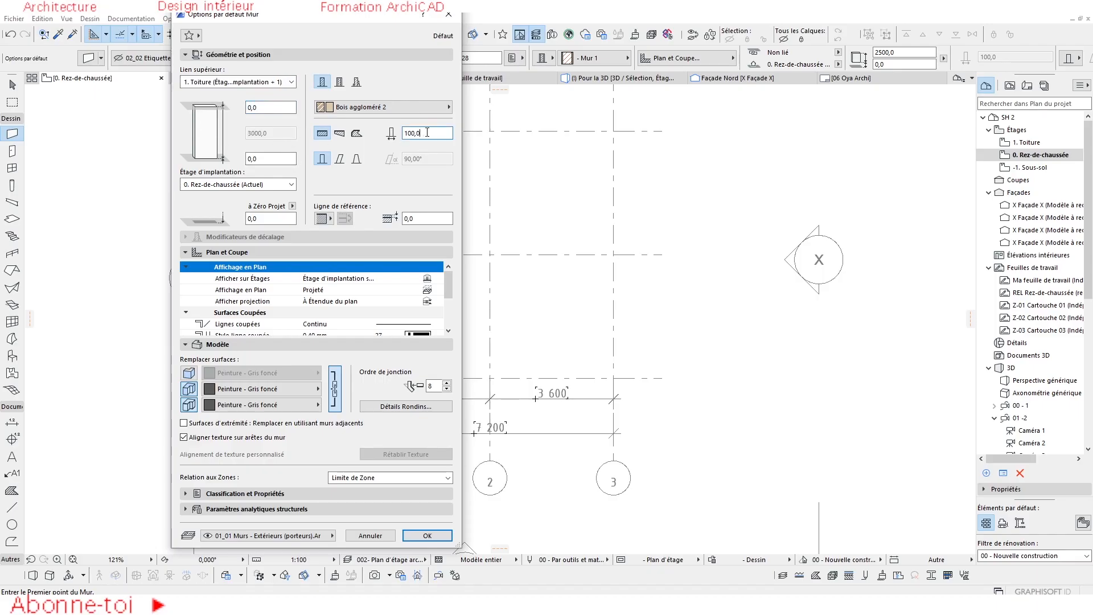
Step: Set the default wall's thickness to 200 mm and its reference line to Centre, and accept the wall settings
{"action": "key", "text": "Tab"}
{"action": "left_click", "coordinate": [333, 220]}
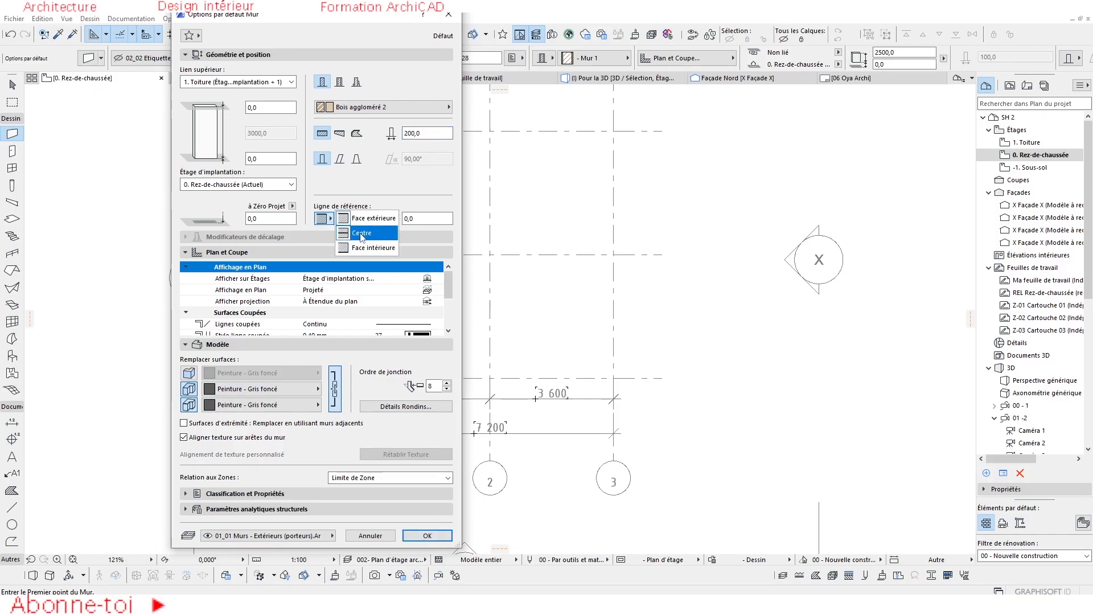
{"action": "left_click", "coordinate": [363, 235]}
{"action": "left_click", "coordinate": [427, 535]}
Step: Draw the first outer wall along axis 1 from axis A to axis C, using the chained wall geometry
{"action": "scroll", "coordinate": [364, 385], "scroll_direction": "up", "scroll_amount": 3}
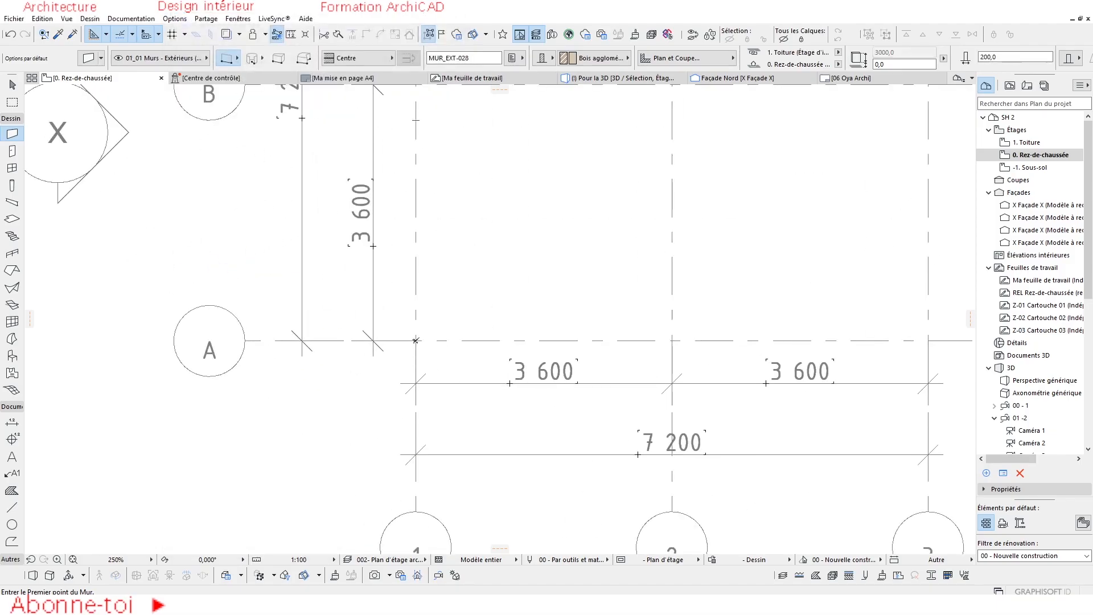
{"action": "left_click", "coordinate": [415, 340]}
{"action": "scroll", "coordinate": [430, 245], "scroll_direction": "down", "scroll_amount": 3}
{"action": "left_click", "coordinate": [254, 57]}
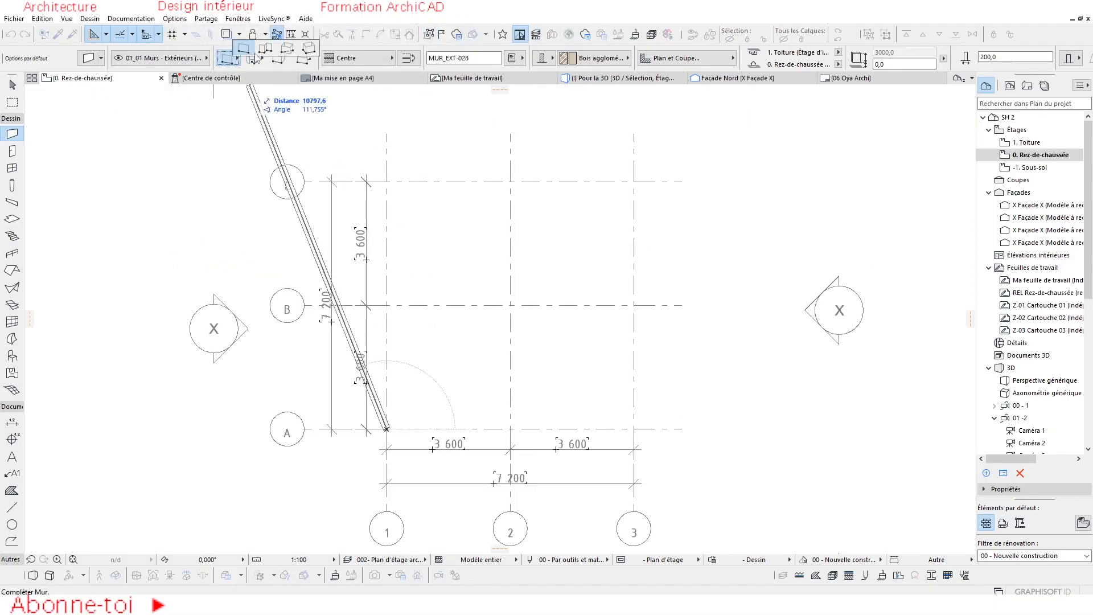
{"action": "left_click", "coordinate": [266, 49]}
{"action": "scroll", "coordinate": [390, 186], "scroll_direction": "up", "scroll_amount": 4}
{"action": "left_click", "coordinate": [387, 173]}
{"action": "scroll", "coordinate": [585, 232], "scroll_direction": "down", "scroll_amount": 3}
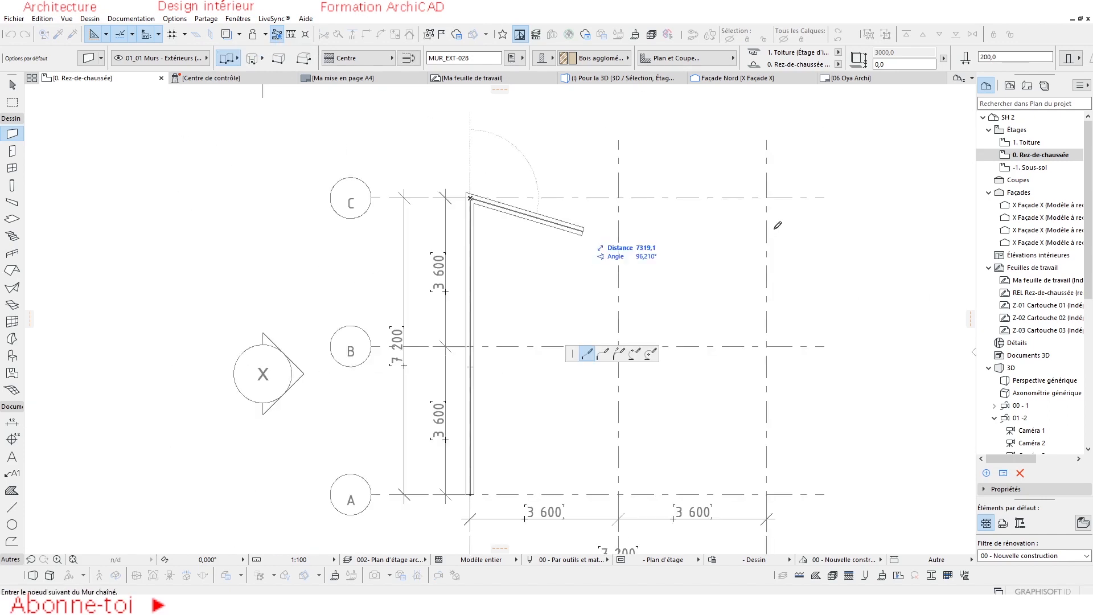
Step: Continue the wall chain through grid intersections C3 and A3 and close the square at A1
{"action": "left_click", "coordinate": [767, 198]}
{"action": "left_click", "coordinate": [767, 495]}
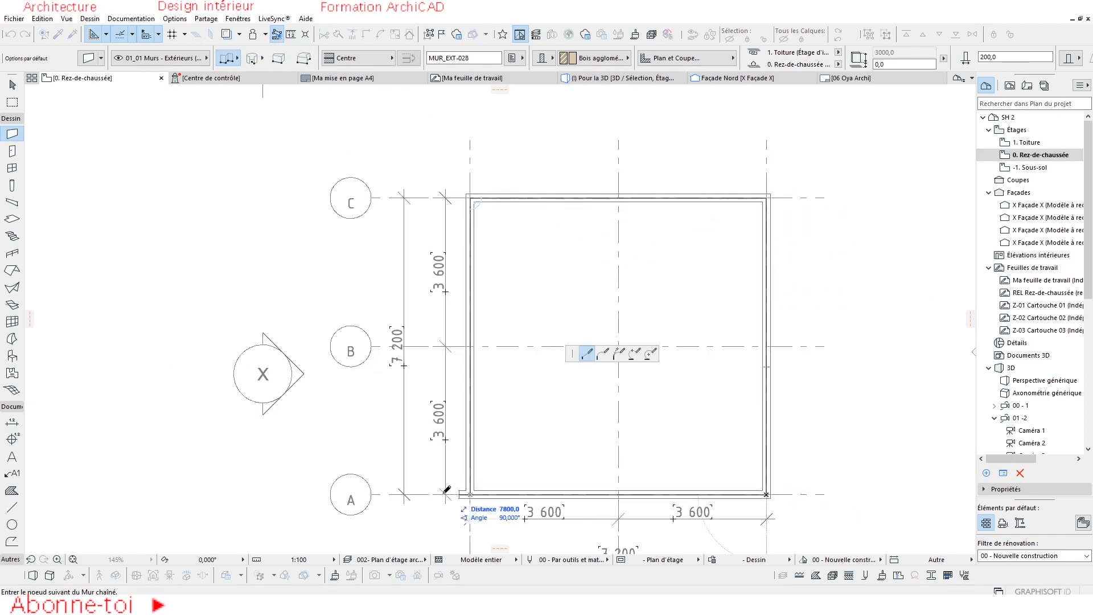
{"action": "scroll", "coordinate": [447, 490], "scroll_direction": "up", "scroll_amount": 2}
{"action": "left_click", "coordinate": [470, 494]}
{"action": "scroll", "coordinate": [583, 342], "scroll_direction": "down", "scroll_amount": 4}
{"action": "scroll", "coordinate": [583, 341], "scroll_direction": "up", "scroll_amount": 2}
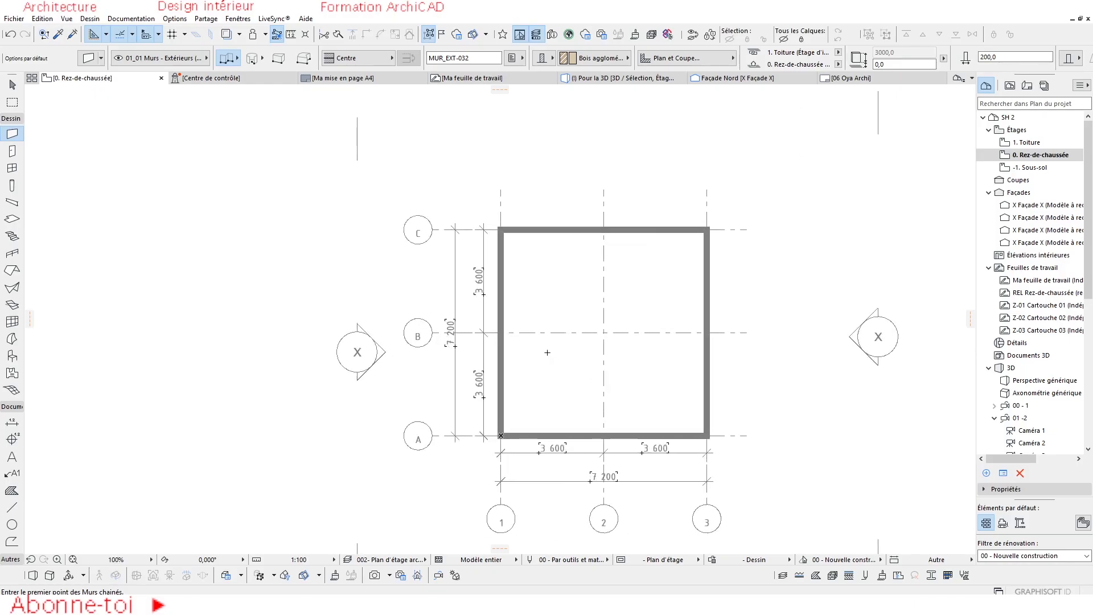
Step: Draw an inner wall along axis B from axis 1 to axis 3, and another along axis 2 from A to B
{"action": "left_click", "coordinate": [604, 332]}
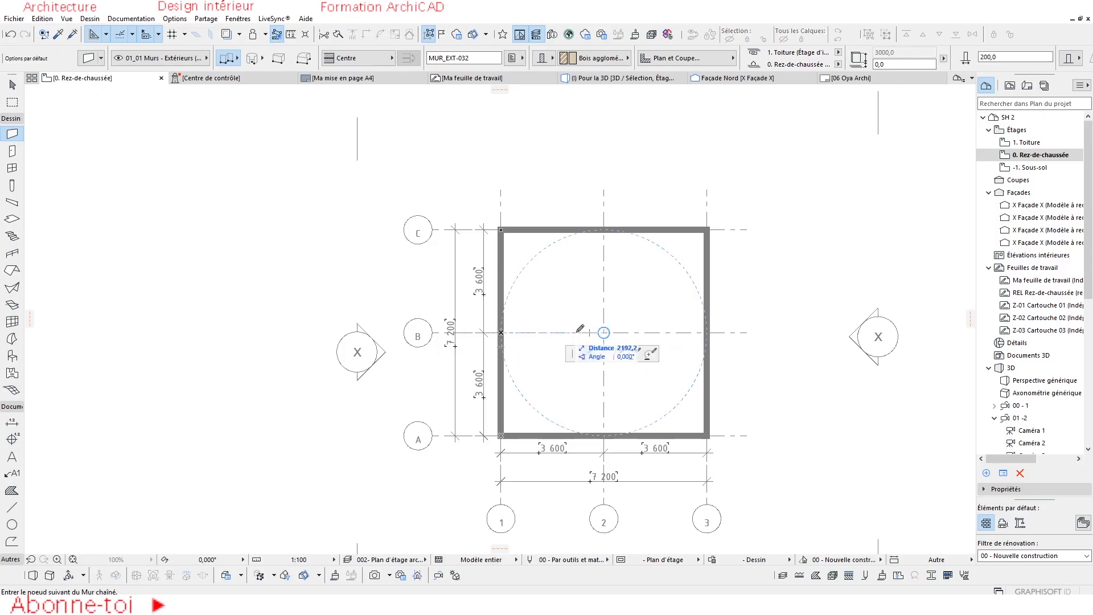
{"action": "right_click", "coordinate": [707, 333]}
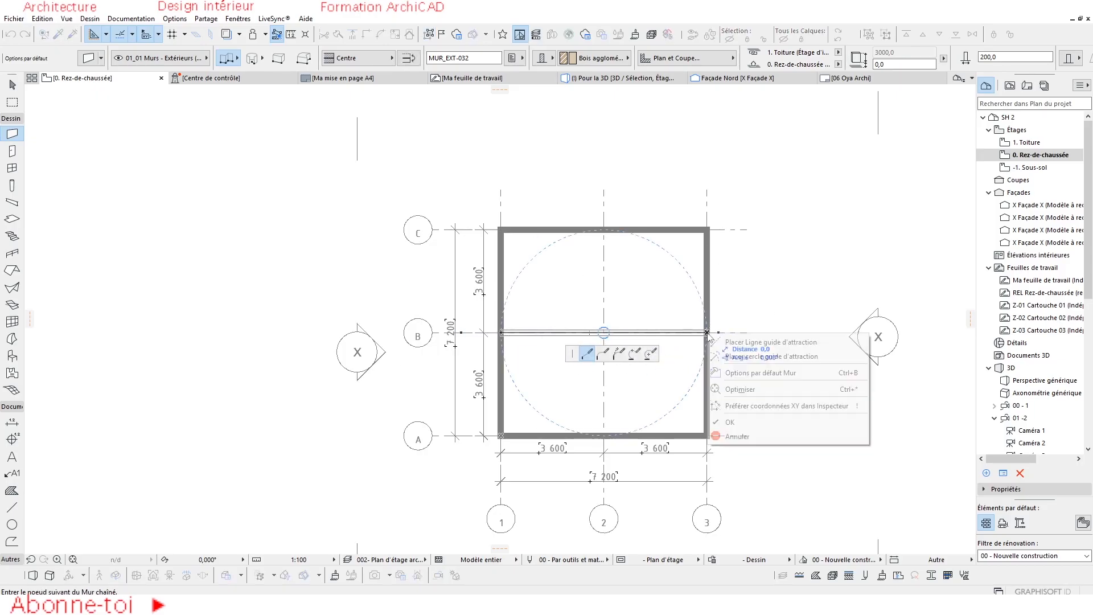
{"action": "left_click", "coordinate": [730, 422]}
{"action": "scroll", "coordinate": [554, 383], "scroll_direction": "up", "scroll_amount": 2}
{"action": "left_click", "coordinate": [626, 454]}
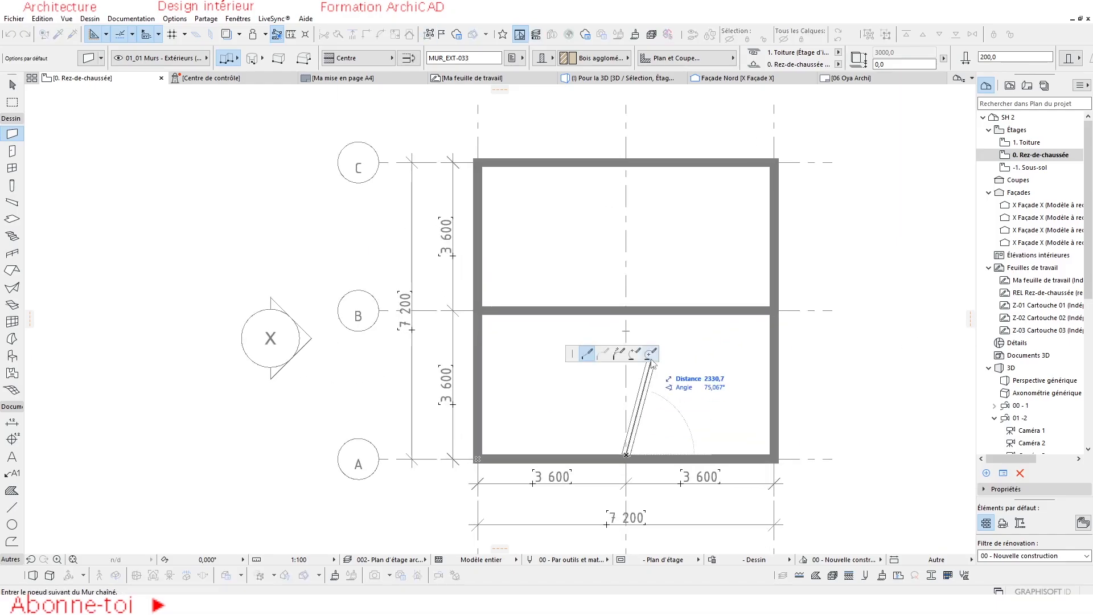
{"action": "right_click", "coordinate": [626, 312]}
{"action": "left_click", "coordinate": [649, 403]}
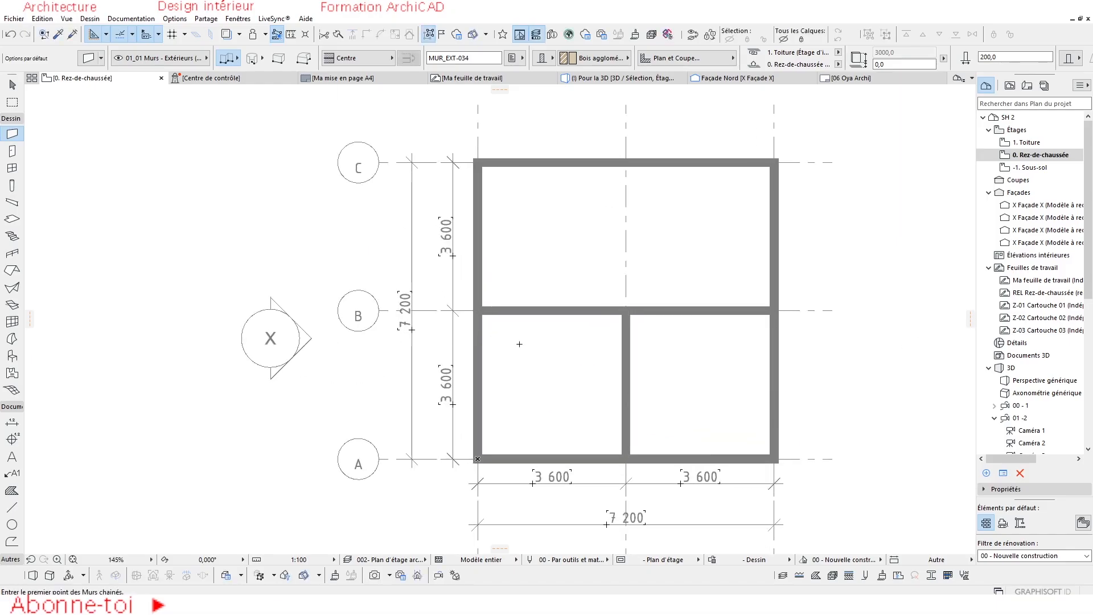
Step: Show the ground floor walls as a trace reference on the -1. Sous-sol plan, return to the ground floor and turn the trace off
{"action": "scroll", "coordinate": [510, 350], "scroll_direction": "down", "scroll_amount": 2}
{"action": "key", "text": "ctrl+Down"}
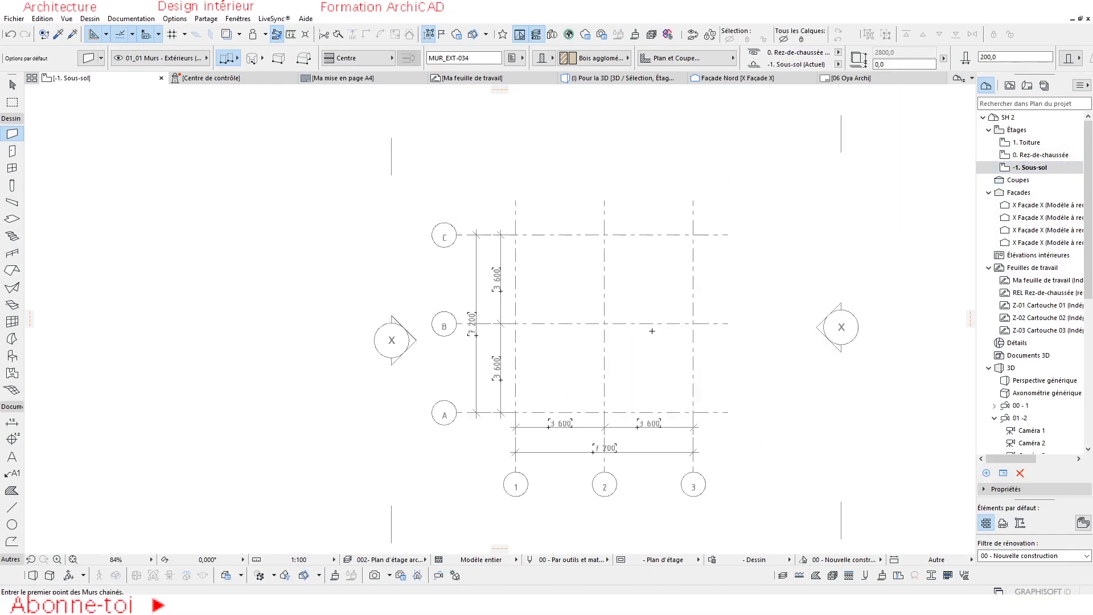
{"action": "middle_click_drag", "start_coordinate": [607, 338], "coordinate": [593, 348]}
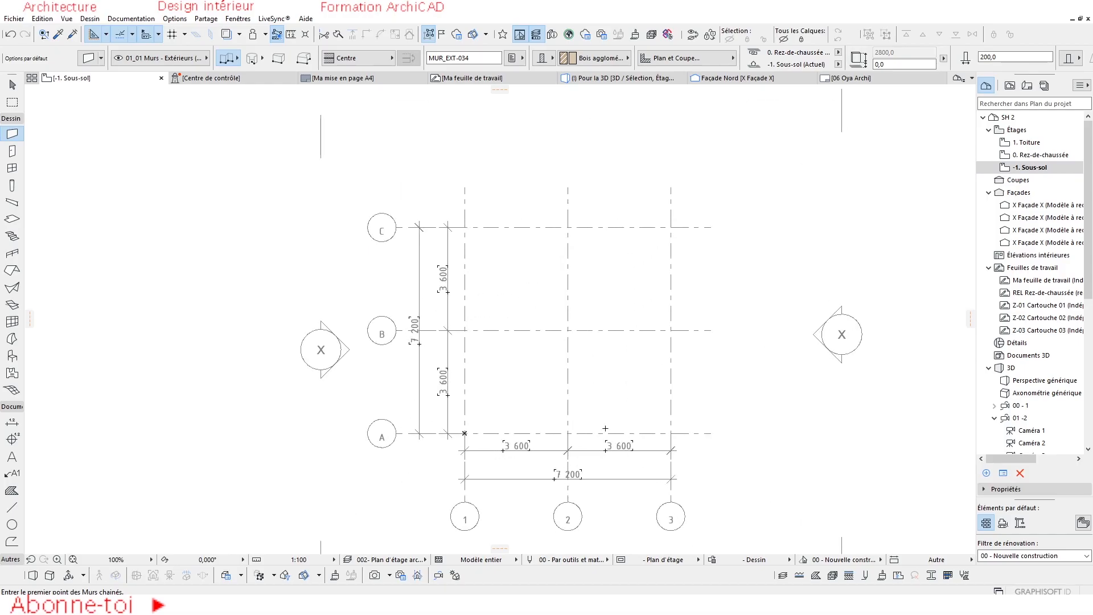
{"action": "left_click", "coordinate": [227, 34]}
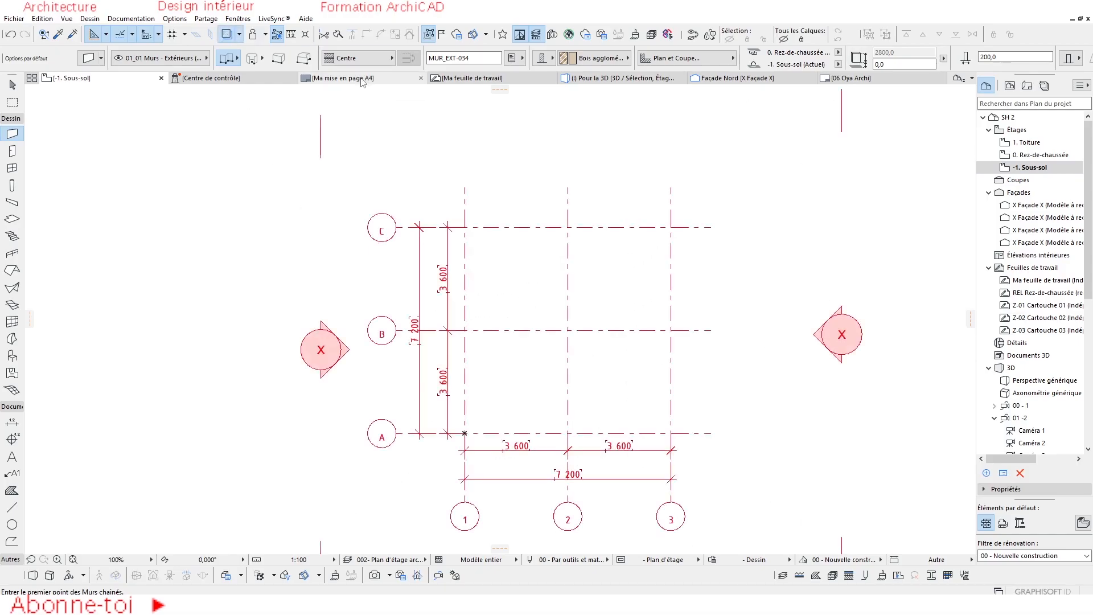
{"action": "left_click", "coordinate": [240, 34]}
{"action": "mouse_move", "coordinate": [318, 52]}
{"action": "left_click", "coordinate": [416, 66]}
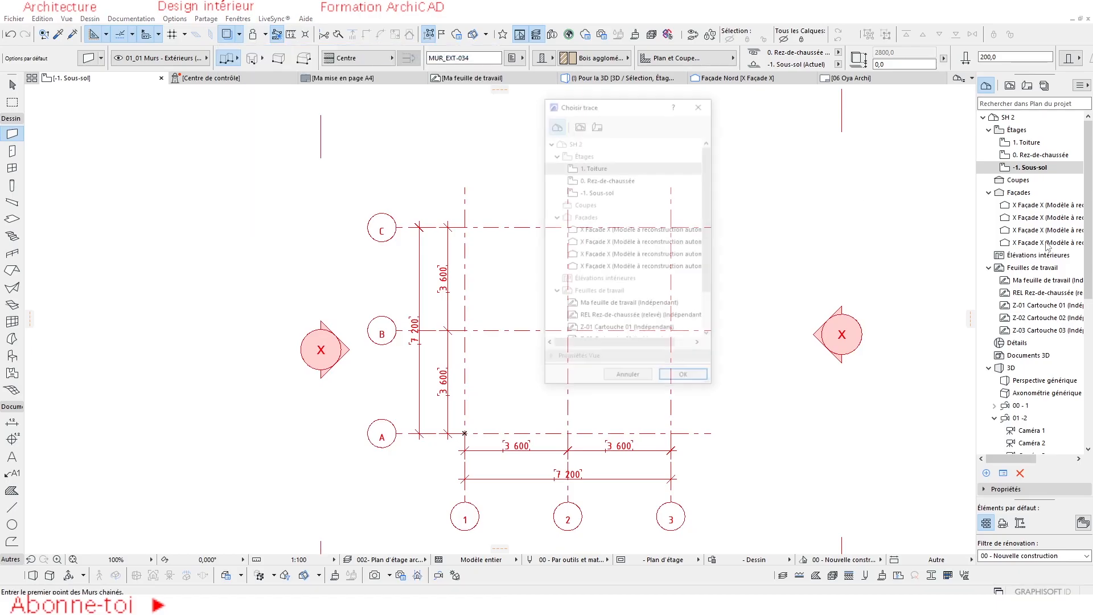
{"action": "scroll", "coordinate": [582, 423], "scroll_direction": "up", "scroll_amount": 3}
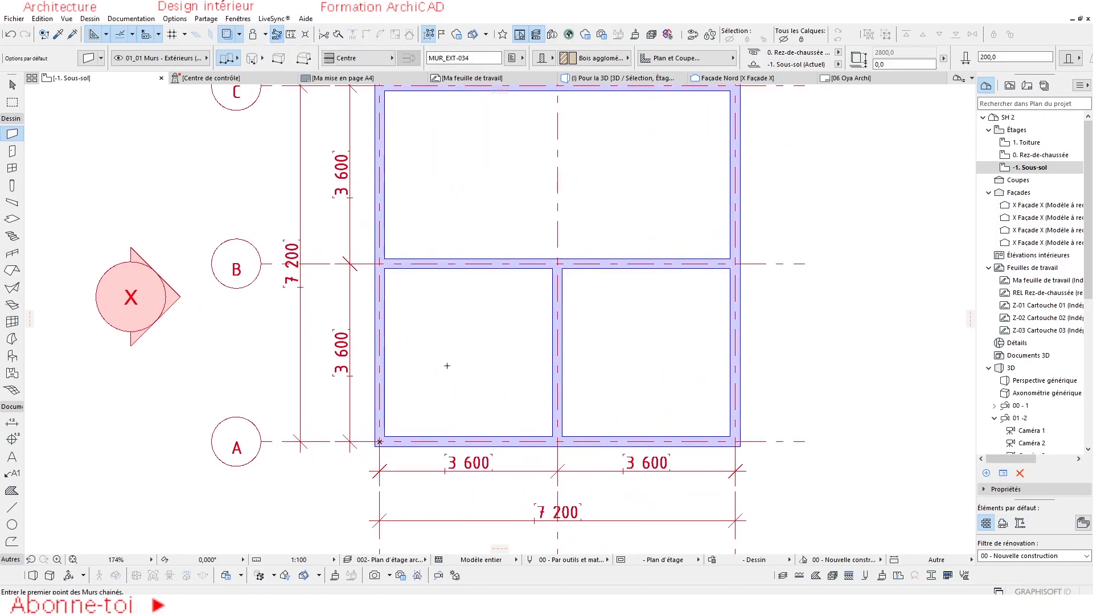
{"action": "scroll", "coordinate": [461, 385], "scroll_direction": "down", "scroll_amount": 2}
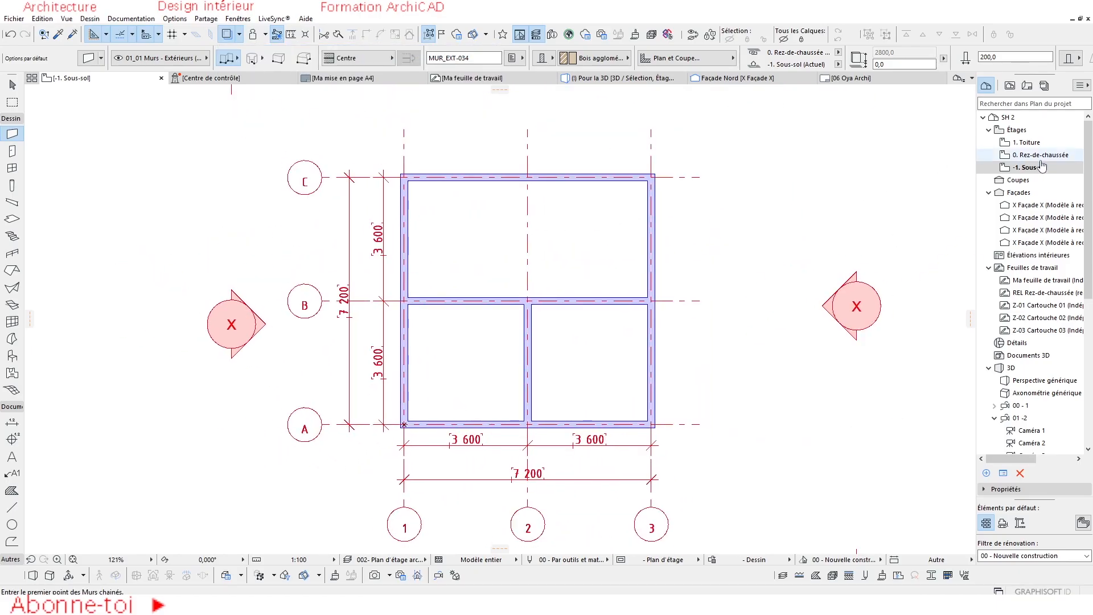
{"action": "key", "text": "ctrl+Up"}
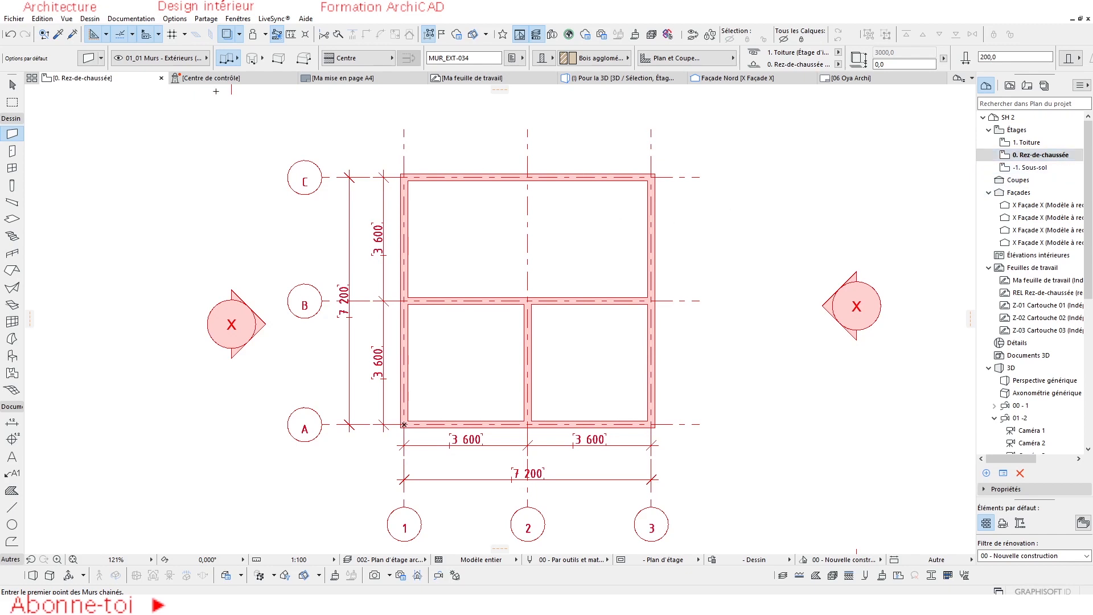
{"action": "left_click", "coordinate": [226, 34]}
Step: Copy all the ground floor walls and paste them at the same position in the -1. Sous-sol plan
{"action": "left_click", "coordinate": [472, 178]}
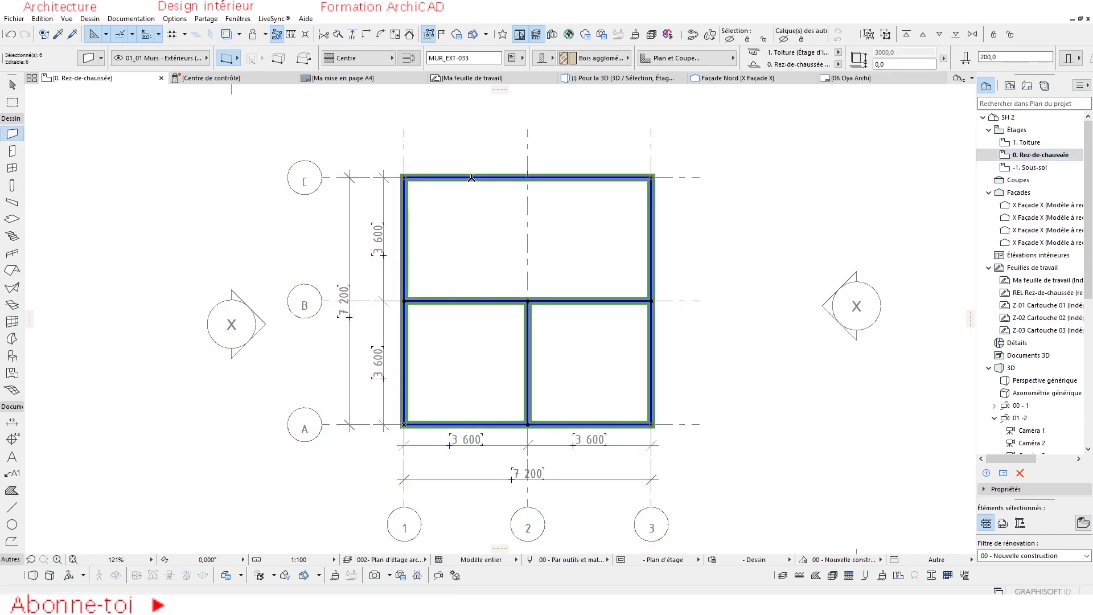
{"action": "key", "text": "ctrl+c"}
{"action": "key", "text": "ctrl+Down"}
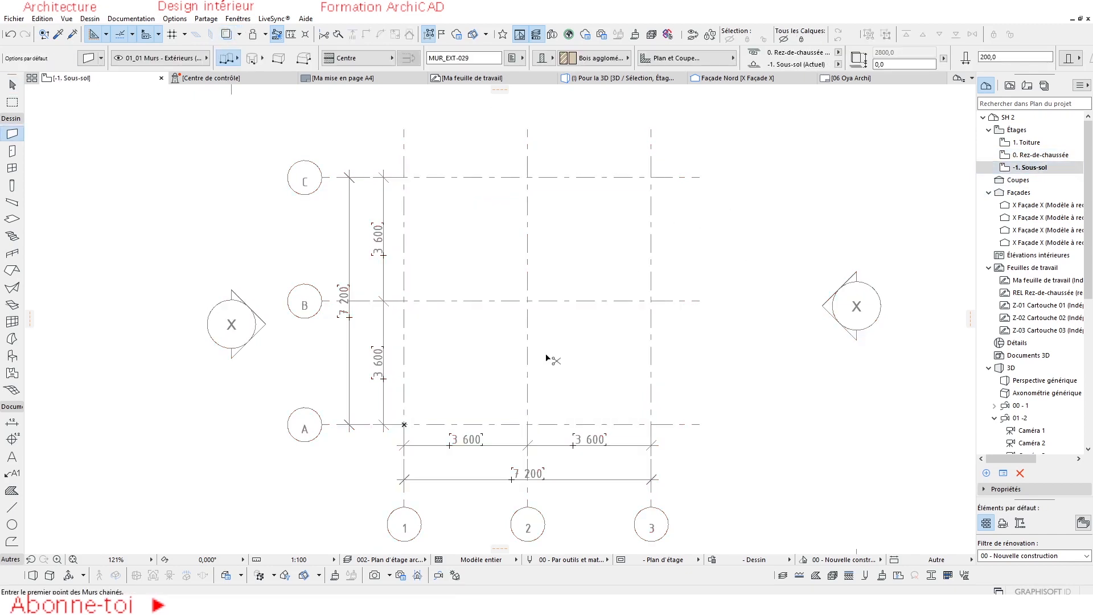
{"action": "key", "text": "ctrl+v"}
{"action": "right_click", "coordinate": [753, 231]}
{"action": "left_click", "coordinate": [786, 265]}
{"action": "scroll", "coordinate": [459, 326], "scroll_direction": "down", "scroll_amount": 3}
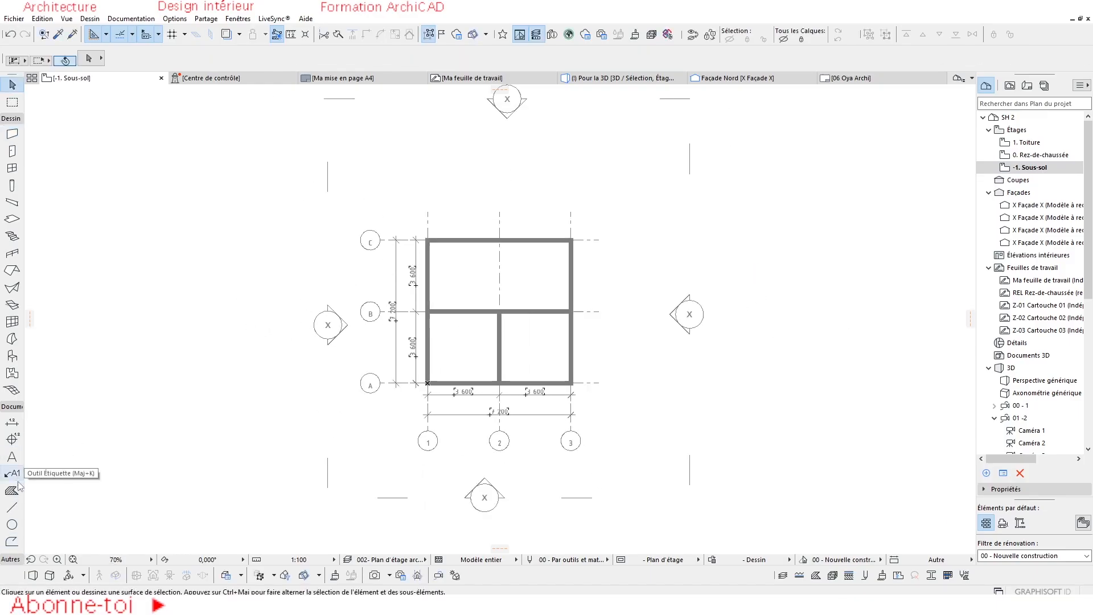
Step: Place a section line parallel to axis 2, just on its axis 1 side, looking towards axis 3, and open the resulting section
{"action": "scroll", "coordinate": [434, 312], "scroll_direction": "up", "scroll_amount": 5}
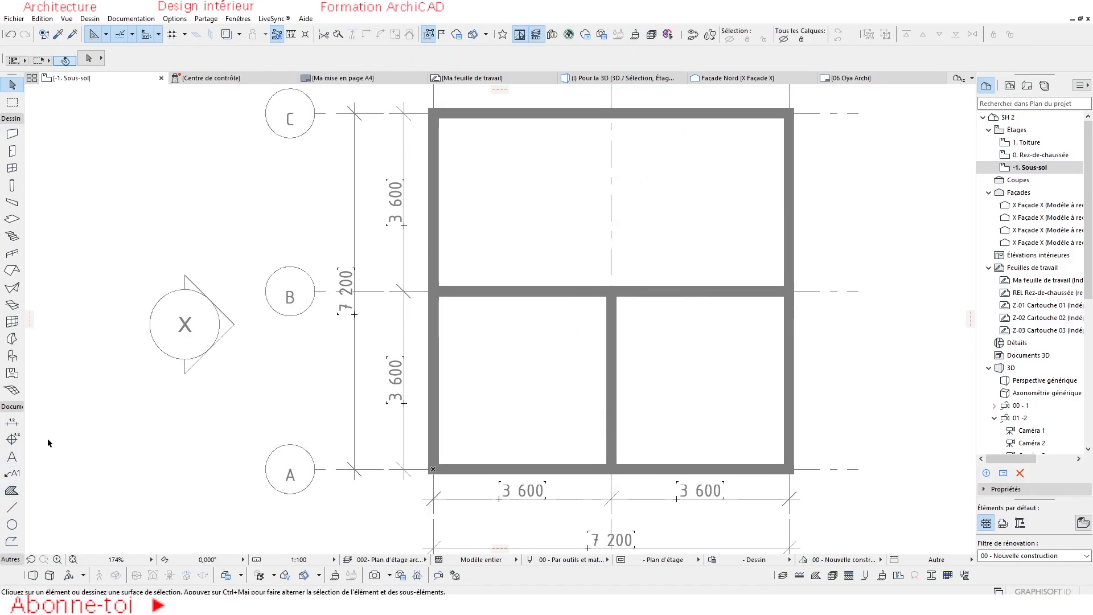
{"action": "left_click", "coordinate": [4, 118]}
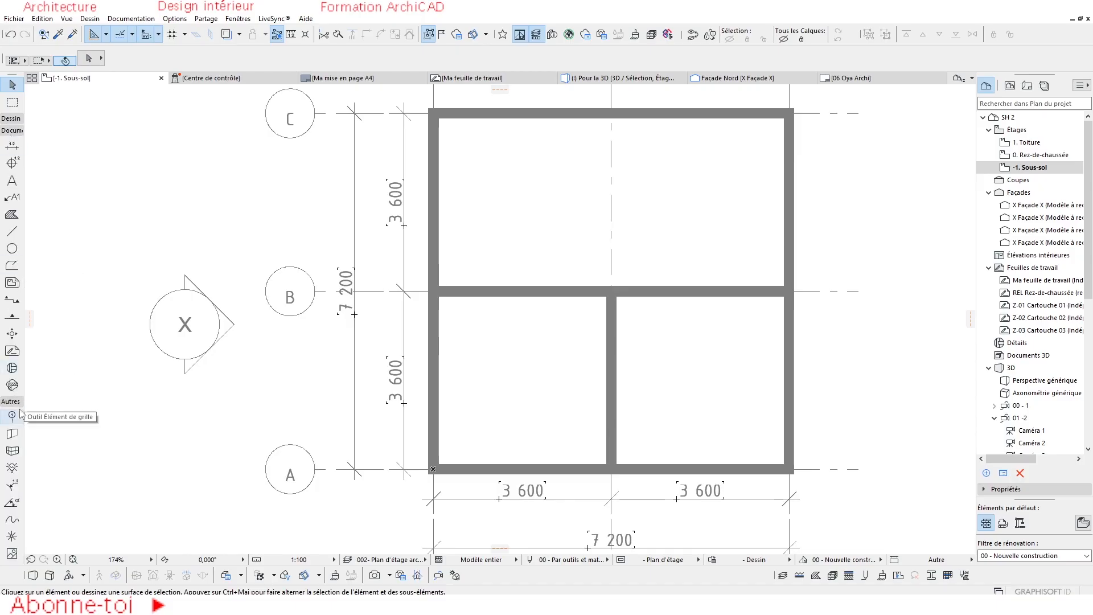
{"action": "scroll", "coordinate": [661, 282], "scroll_direction": "down", "scroll_amount": 3}
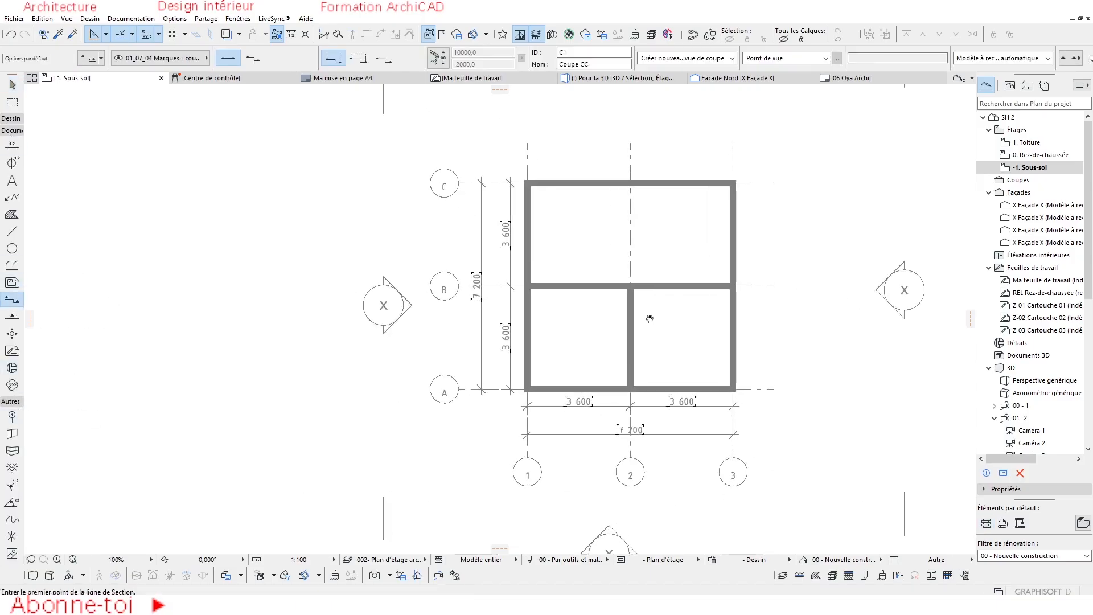
{"action": "middle_click_drag", "start_coordinate": [649, 317], "coordinate": [632, 324]}
{"action": "left_click", "coordinate": [601, 154]}
{"action": "left_click", "coordinate": [601, 522]}
{"action": "left_click", "coordinate": [815, 524]}
{"action": "scroll", "coordinate": [775, 265], "scroll_direction": "down", "scroll_amount": 2}
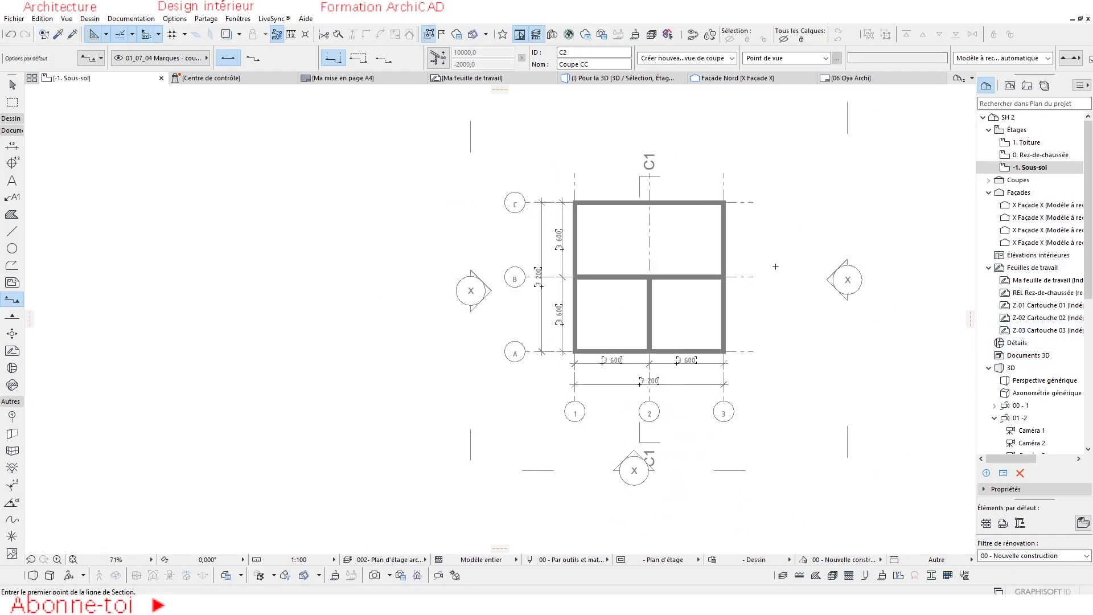
{"action": "right_click", "coordinate": [636, 173]}
{"action": "left_click", "coordinate": [680, 213]}
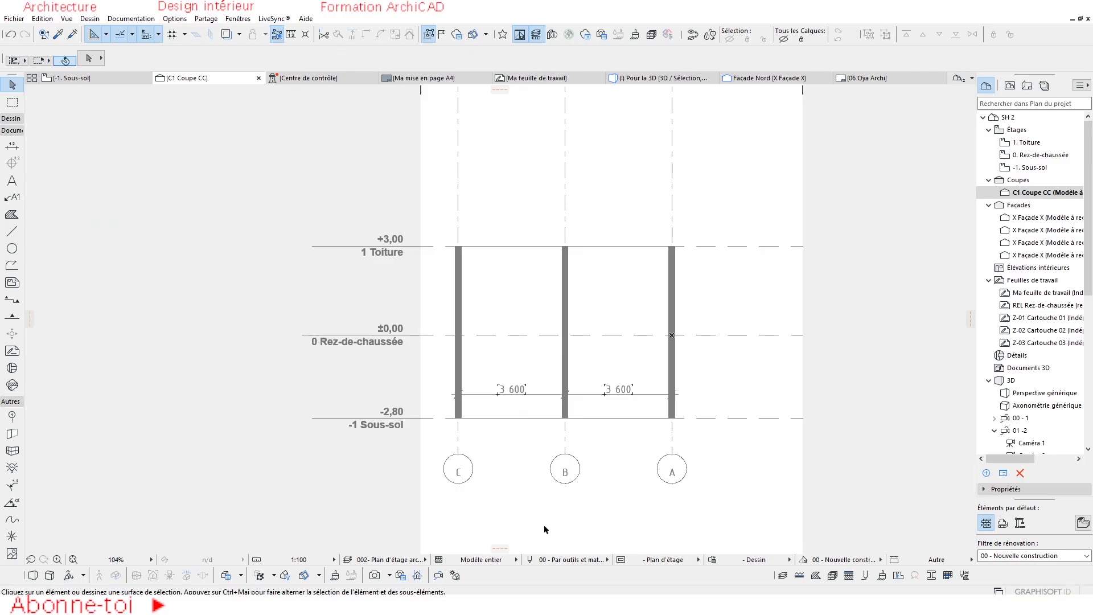
Step: Set the storey height of the -1 Sous-sol level to 1500 mm in the storey settings
{"action": "left_click", "coordinate": [994, 117]}
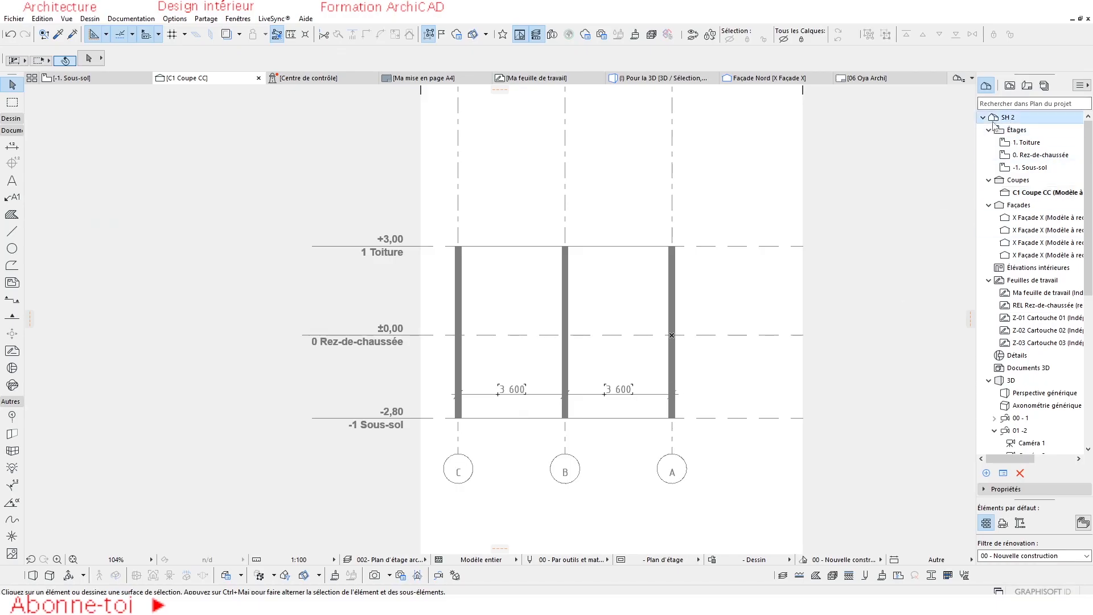
{"action": "right_click", "coordinate": [993, 123]}
{"action": "left_click", "coordinate": [1019, 153]}
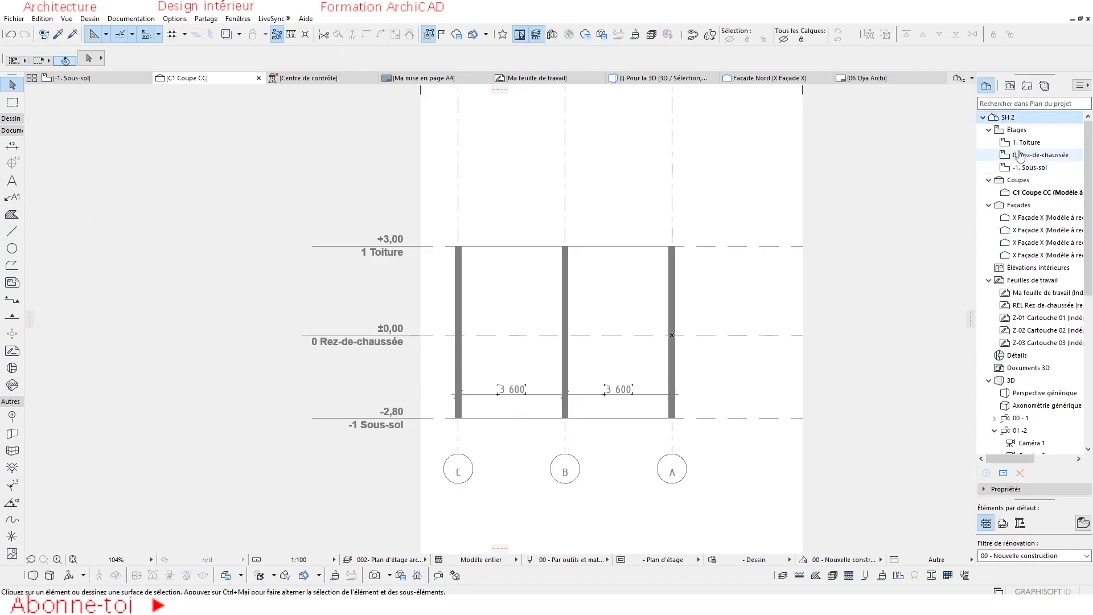
{"action": "right_click", "coordinate": [1019, 153]}
{"action": "left_click", "coordinate": [943, 322]}
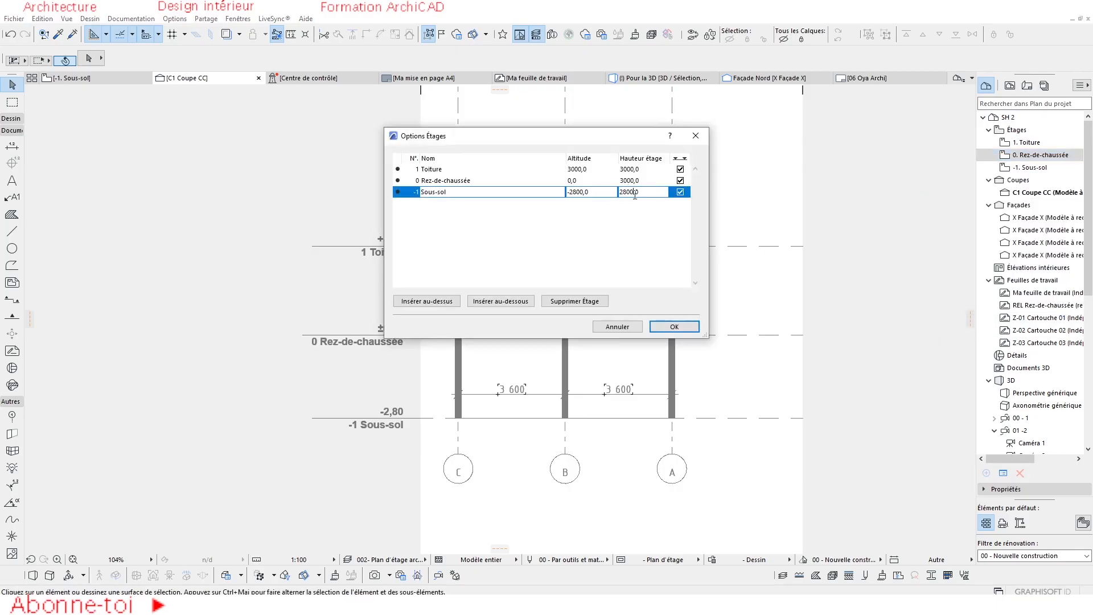
{"action": "left_click", "coordinate": [674, 327]}
Step: Select the basement wall on axis C in the section and capture it as a custom profile in the profile manager
{"action": "scroll", "coordinate": [501, 342], "scroll_direction": "up", "scroll_amount": 3}
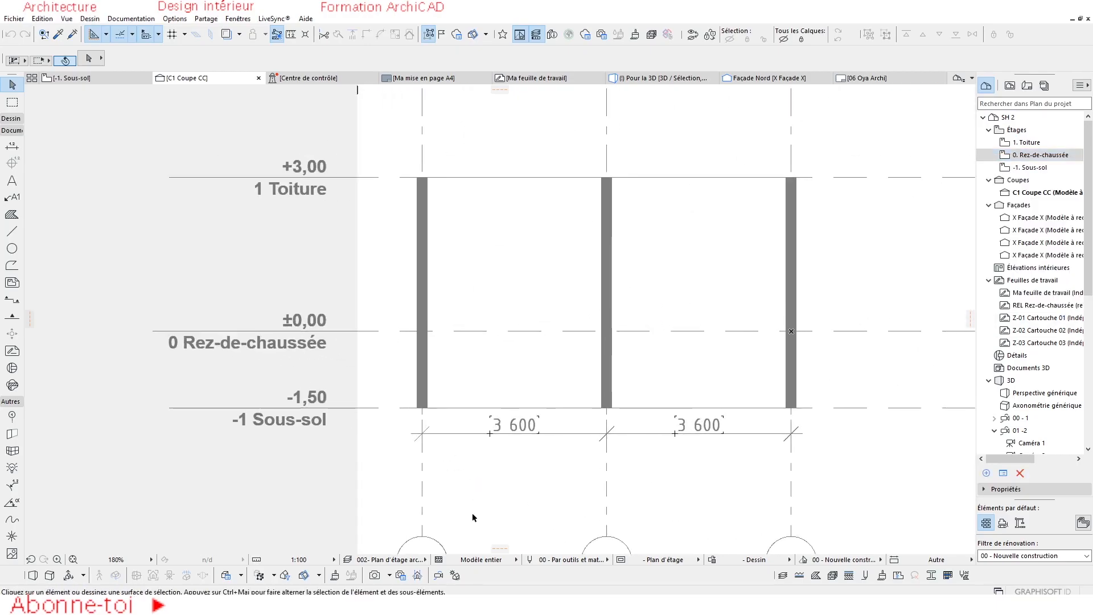
{"action": "left_click", "coordinate": [424, 380]}
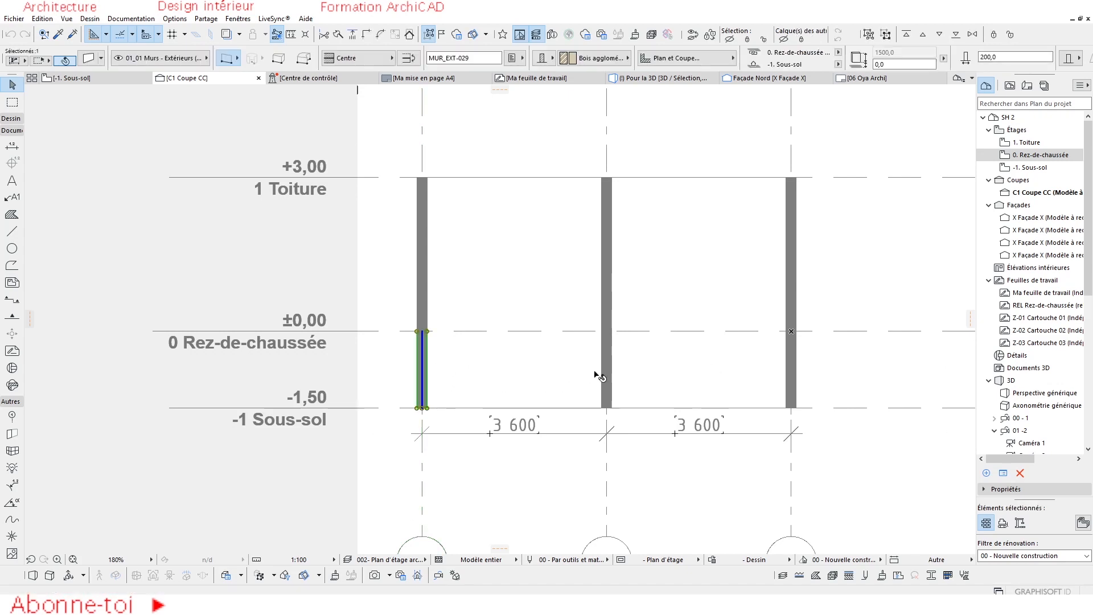
{"action": "left_click", "coordinate": [175, 19]}
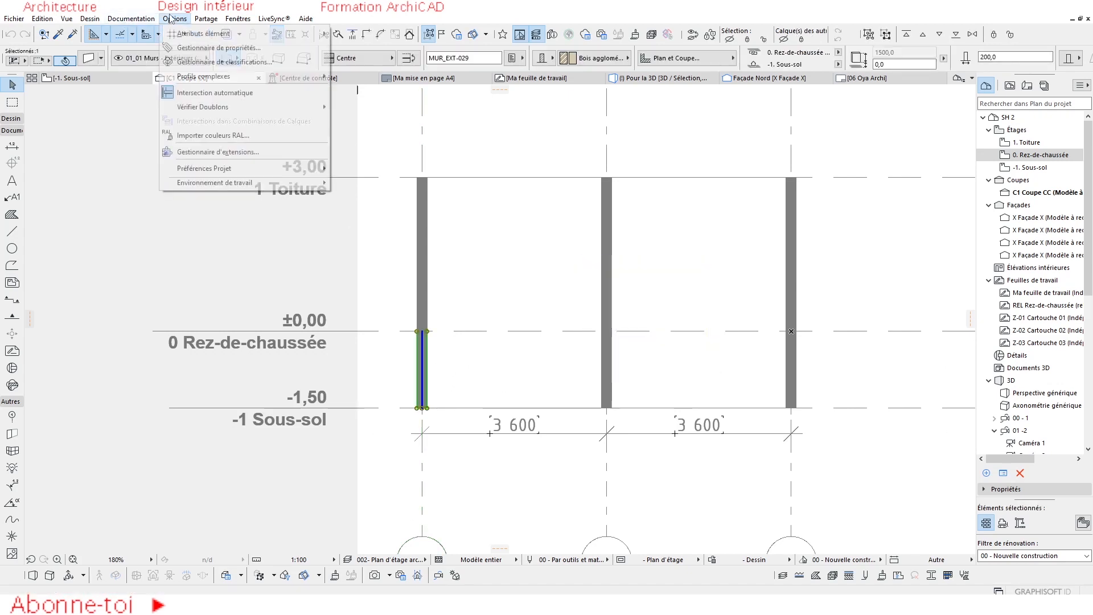
{"action": "mouse_move", "coordinate": [245, 75]}
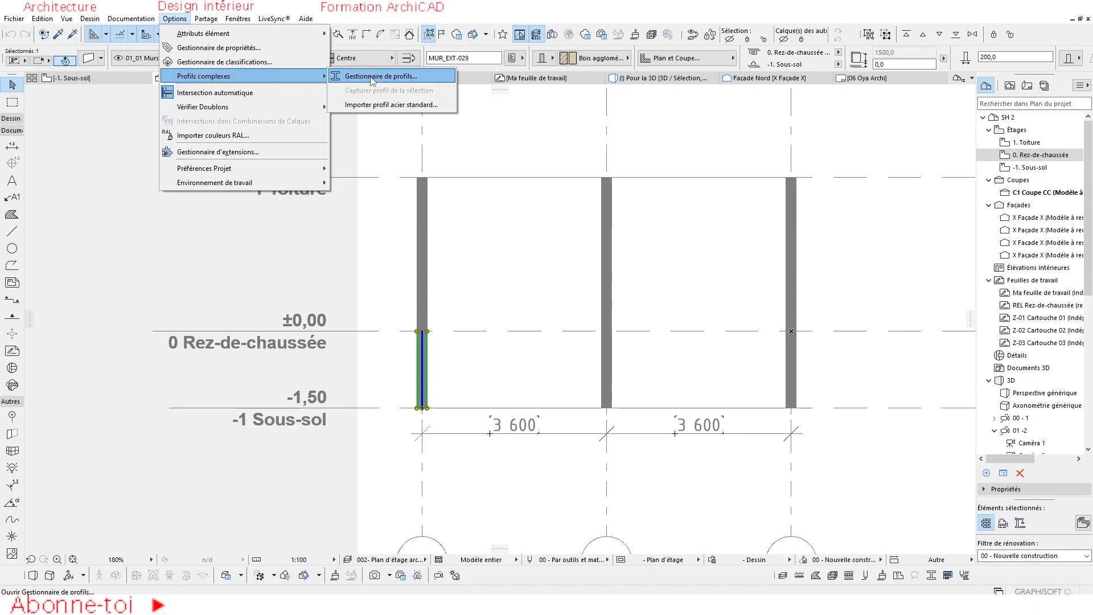
{"action": "mouse_move", "coordinate": [285, 33]}
{"action": "left_click", "coordinate": [393, 133]}
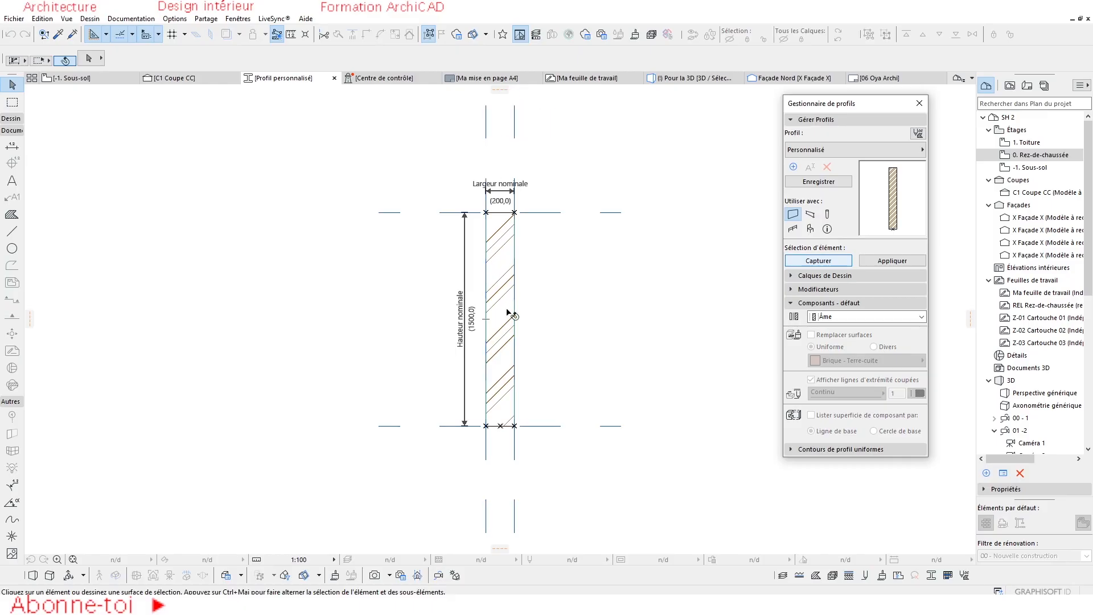
Step: Select the captured wall fill and offset its right edge outward by 100 mm
{"action": "scroll", "coordinate": [489, 316], "scroll_direction": "up", "scroll_amount": 3}
{"action": "left_click", "coordinate": [484, 232]}
{"action": "left_click", "coordinate": [517, 212]}
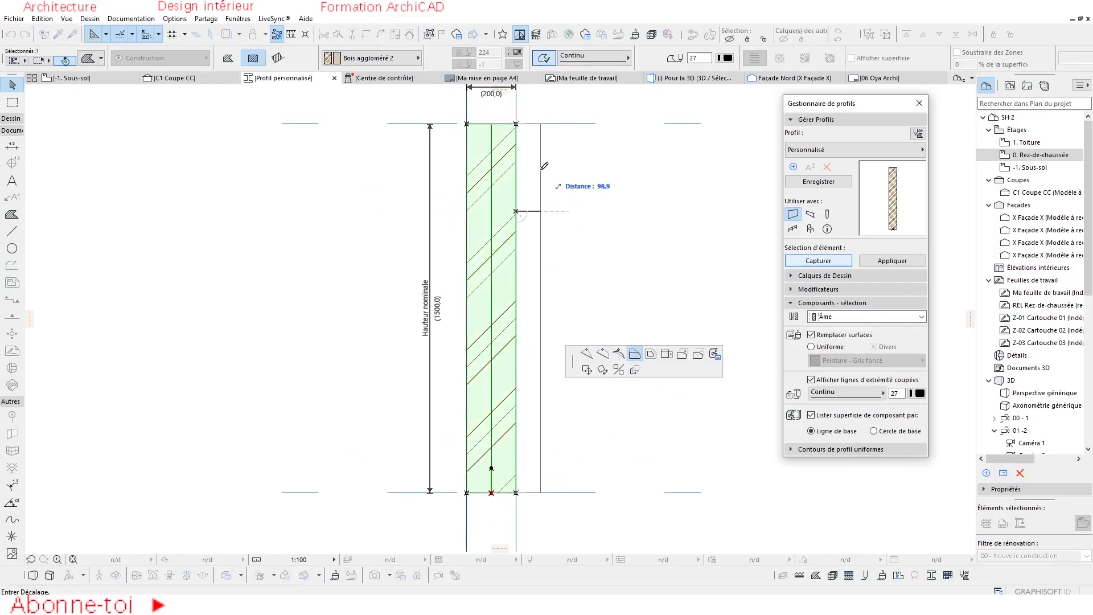
{"action": "type", "text": "00"}
{"action": "key", "text": "Return"}
{"action": "scroll", "coordinate": [471, 171], "scroll_direction": "up", "scroll_amount": 2}
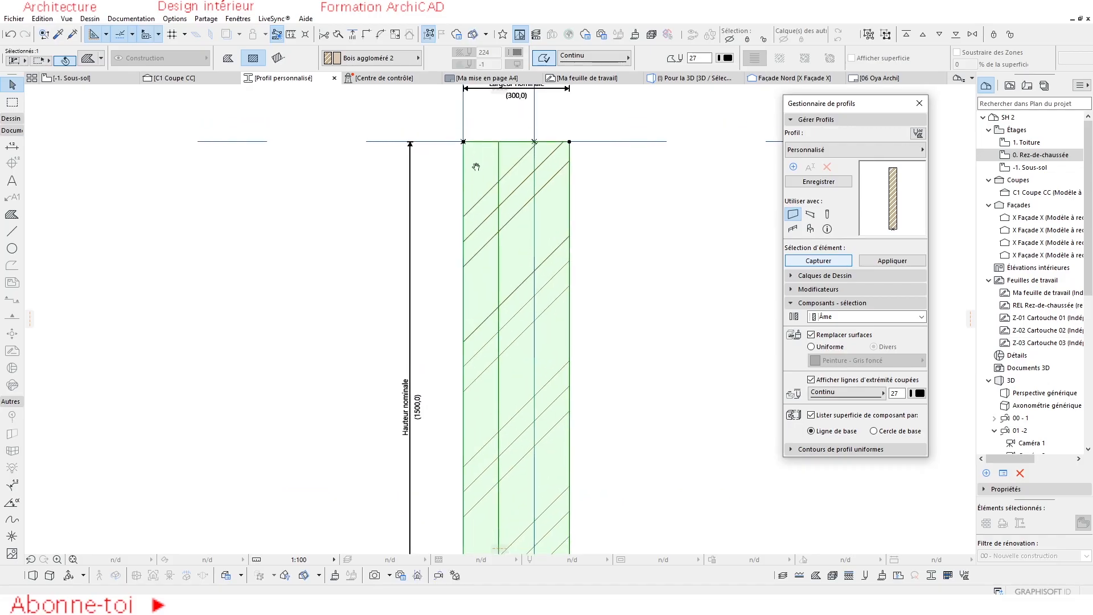
Step: Offset the wall fill's left edge outward by 100 mm and readjust its right edge by 50 mm for a 400 mm overall width
{"action": "left_click", "coordinate": [570, 169]}
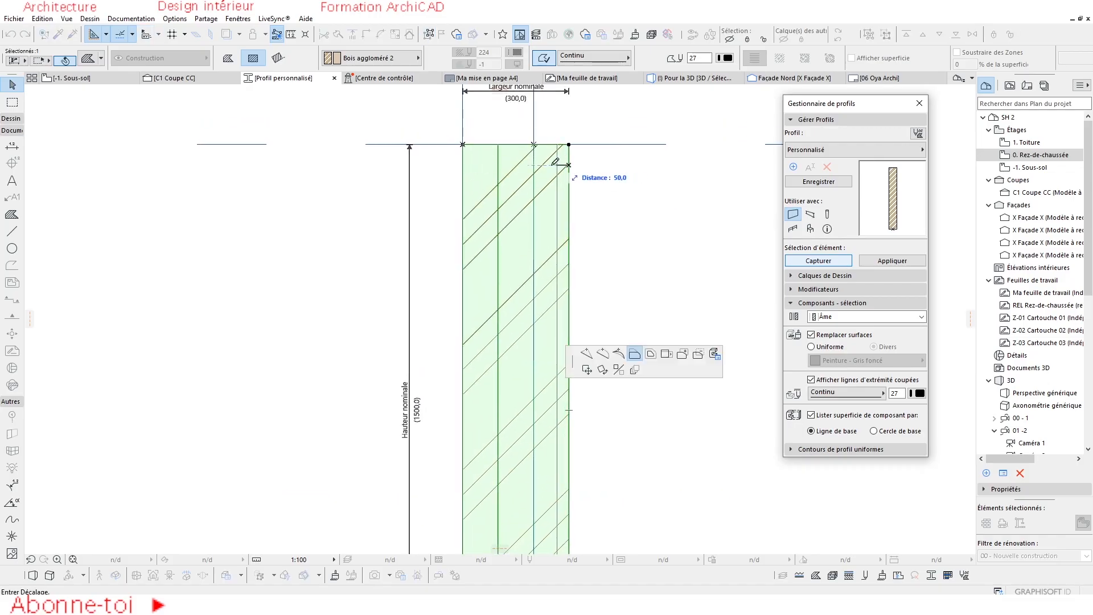
{"action": "left_click", "coordinate": [552, 165]}
{"action": "left_click", "coordinate": [463, 204]}
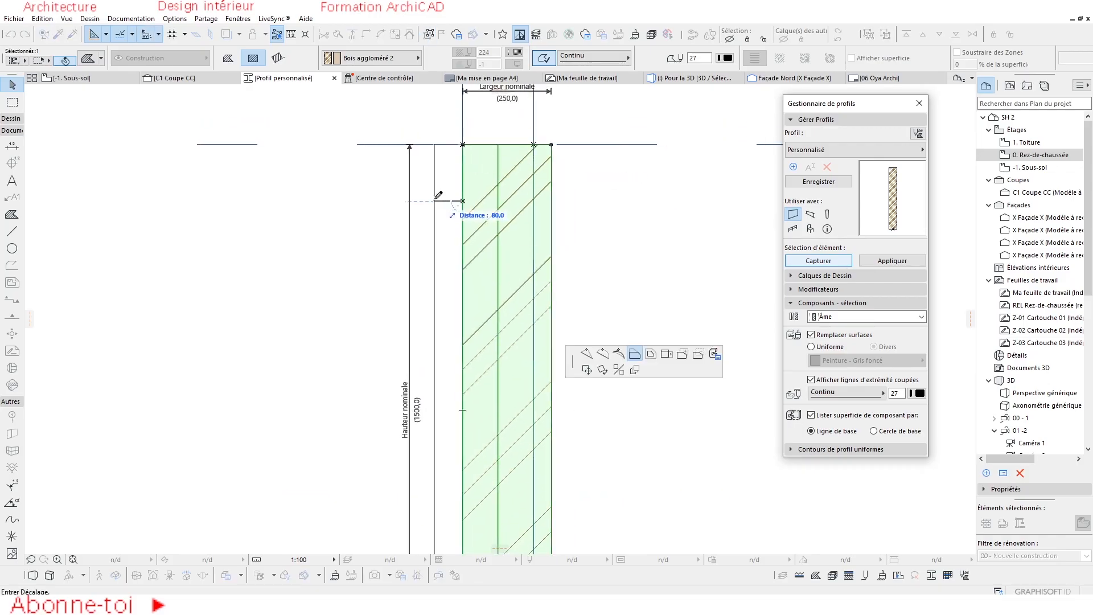
{"action": "left_click", "coordinate": [429, 204]}
{"action": "left_click", "coordinate": [551, 168]}
{"action": "type", "text": "5"}
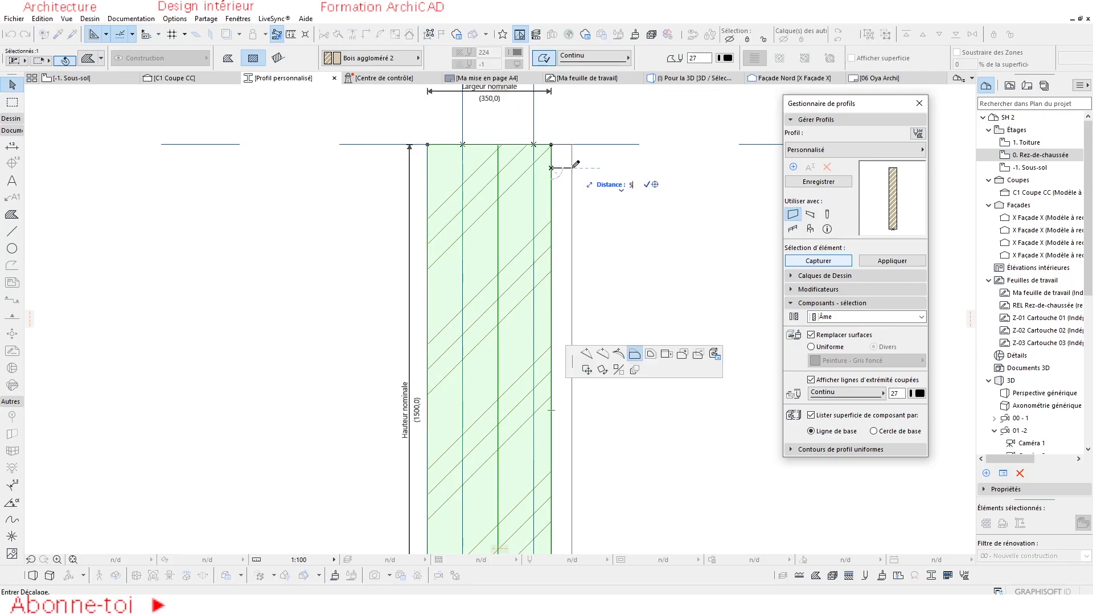
{"action": "type", "text": "0"}
{"action": "key", "text": "Return"}
{"action": "key", "text": "m"}
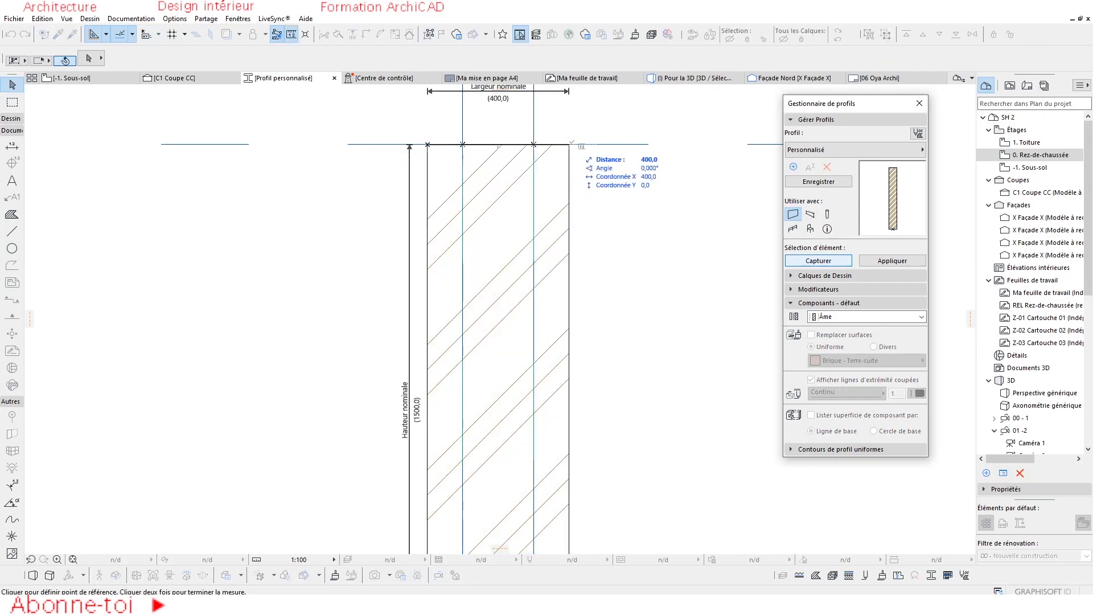
{"action": "key", "text": "Escape"}
Step: Draw a 400 x 400 mm rectangular footing fill directly beneath the wall fill, starting from its lower-left corner and using the wall fill's settings
{"action": "scroll", "coordinate": [522, 256], "scroll_direction": "down", "scroll_amount": 3}
{"action": "middle_click_drag", "start_coordinate": [527, 428], "coordinate": [572, 385]}
{"action": "scroll", "coordinate": [572, 385], "scroll_direction": "down", "scroll_amount": 1}
{"action": "left_click", "coordinate": [595, 259], "text": "alt"}
{"action": "scroll", "coordinate": [548, 471], "scroll_direction": "up", "scroll_amount": 4}
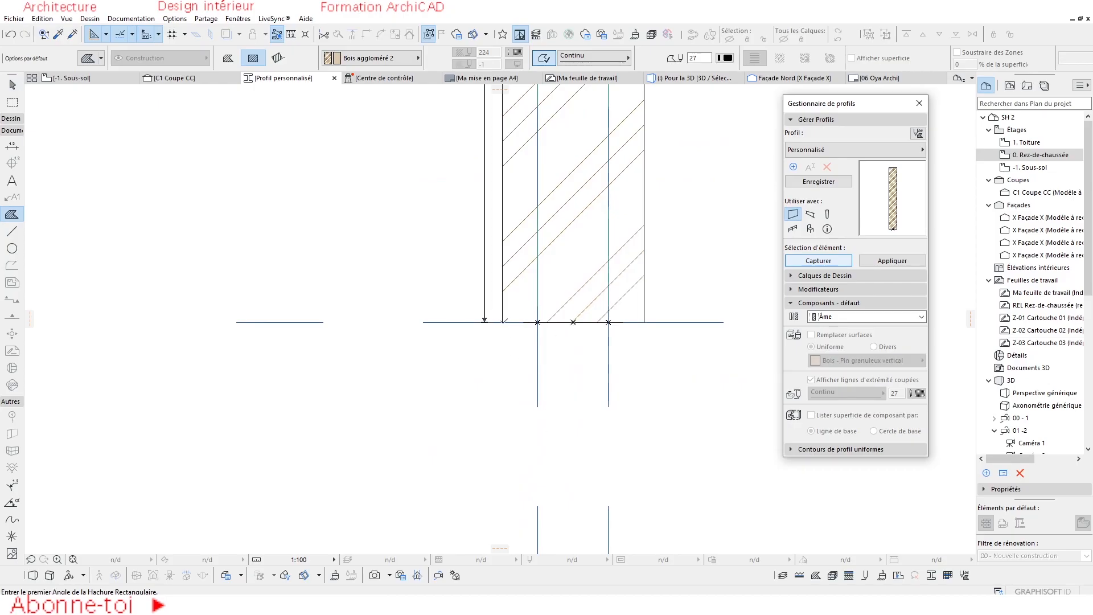
{"action": "left_click", "coordinate": [502, 322]}
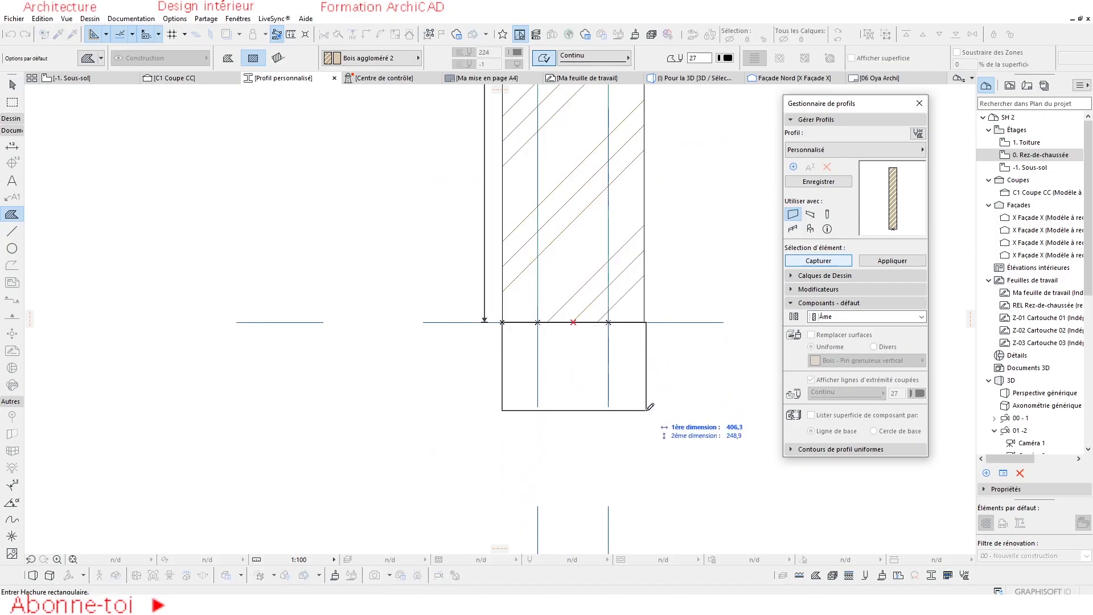
{"action": "type", "text": "400"}
{"action": "key", "text": "Tab"}
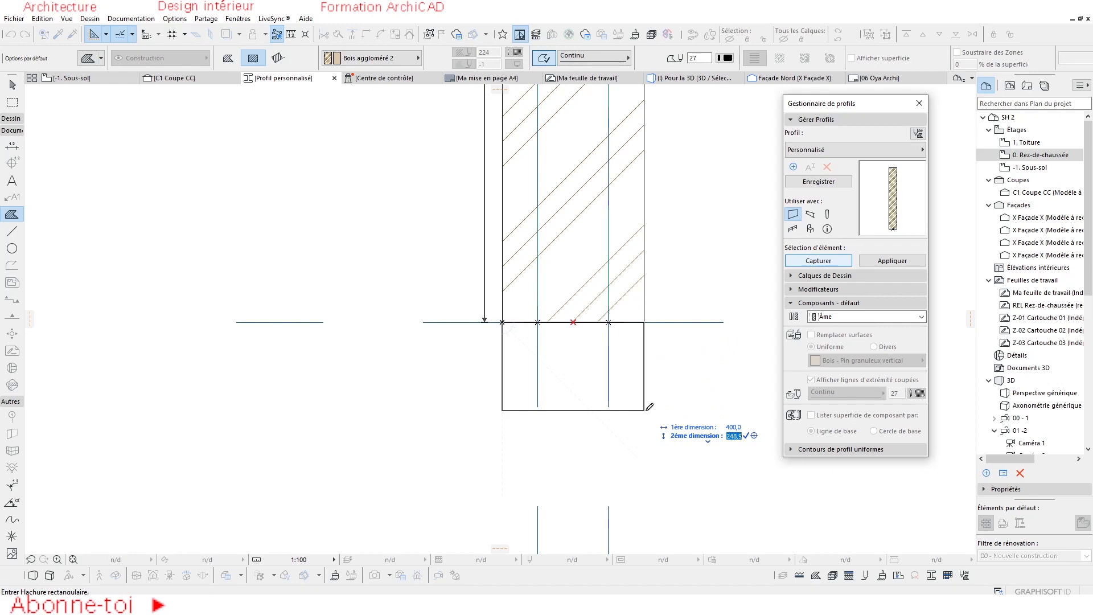
{"action": "key", "text": "Return"}
{"action": "key", "text": "Escape"}
Step: Widen the footing fill by 150 mm on each side
{"action": "left_click", "coordinate": [606, 430]}
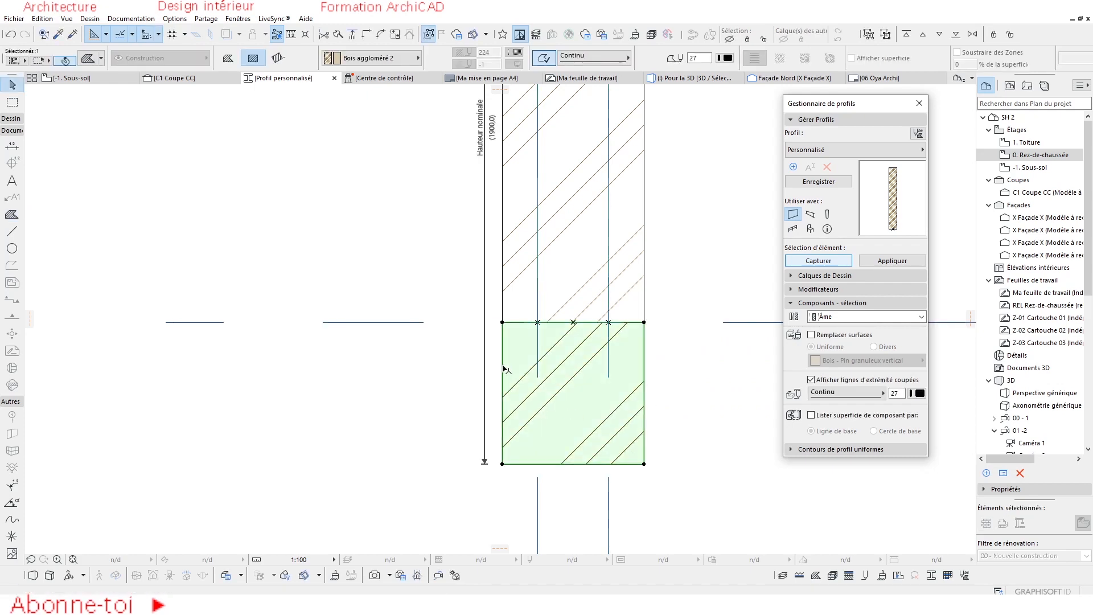
{"action": "left_click", "coordinate": [503, 365]}
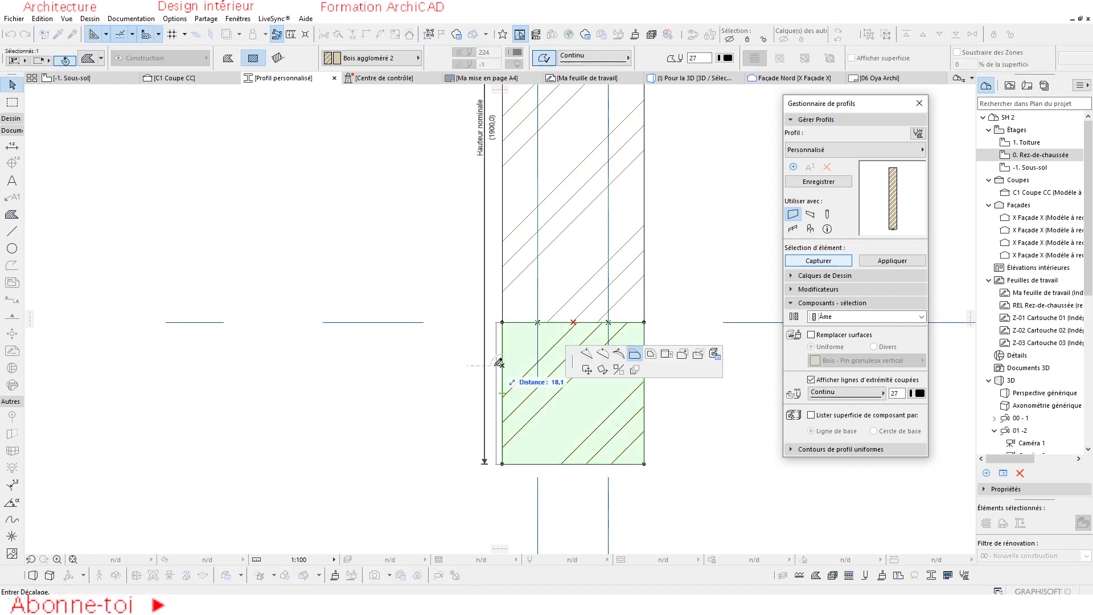
{"action": "left_click", "coordinate": [449, 360]}
{"action": "left_click", "coordinate": [644, 355]}
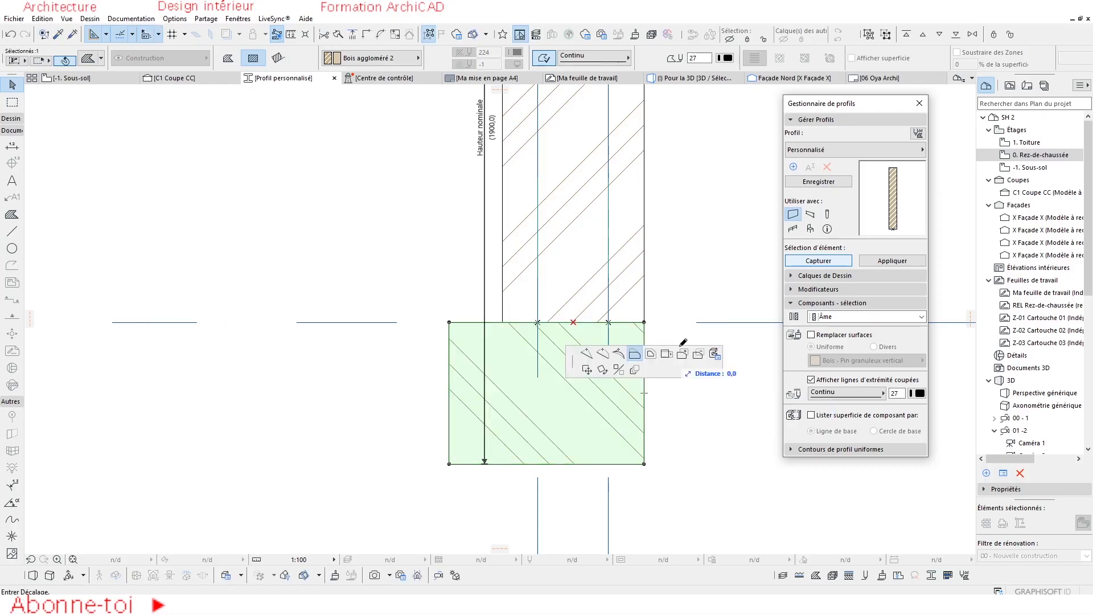
{"action": "type", "text": "150"}
{"action": "key", "text": "Return"}
Step: Assign the Béton armé (Coulé) building material to the footing fill
{"action": "middle_click_drag", "start_coordinate": [641, 382], "coordinate": [644, 447]}
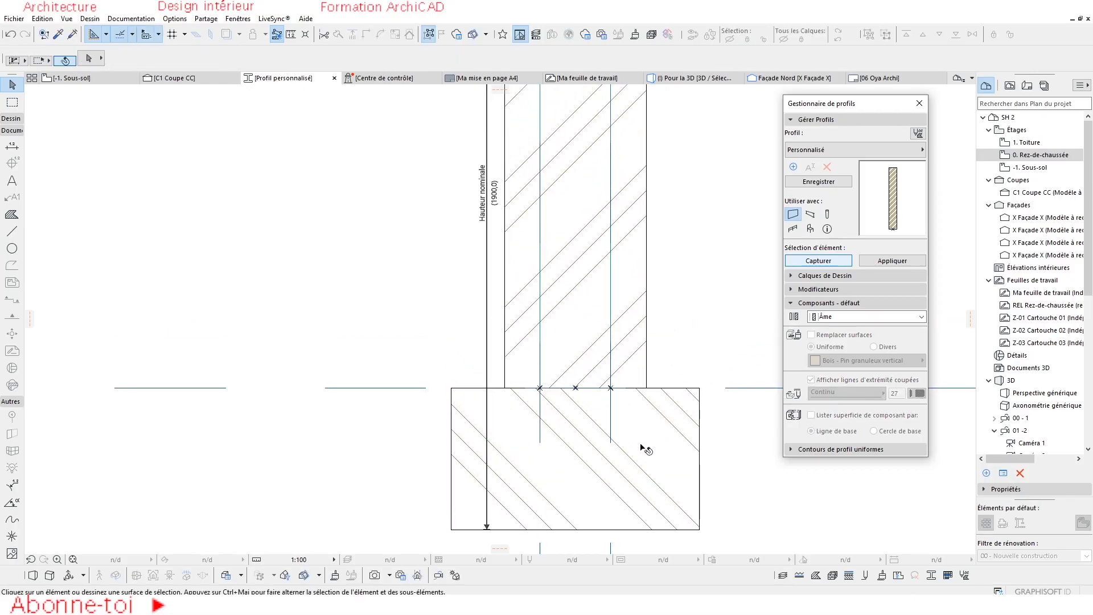
{"action": "left_click", "coordinate": [370, 57]}
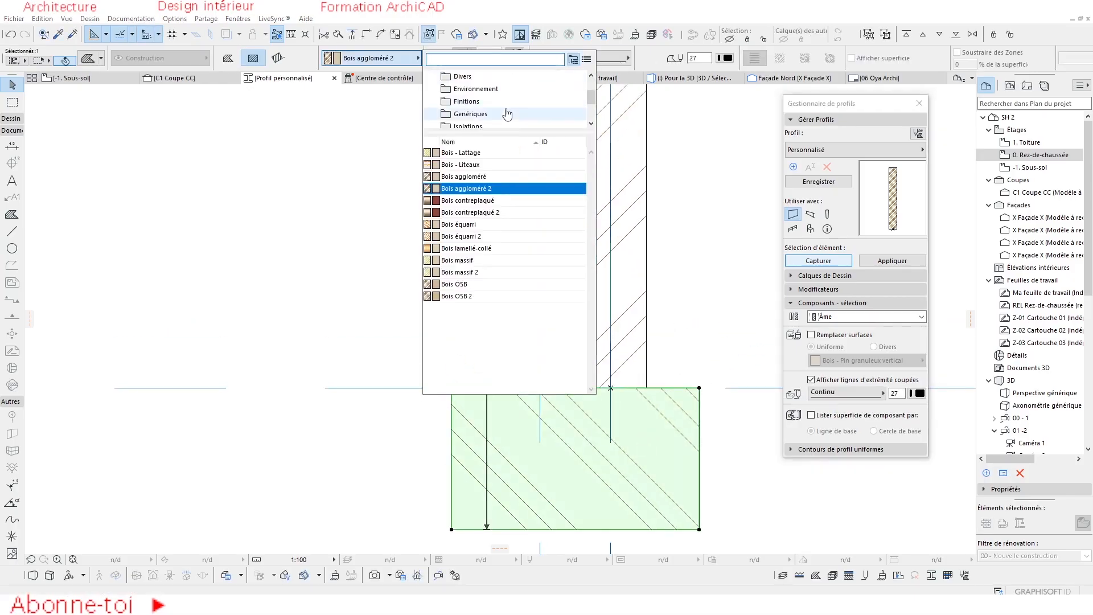
{"action": "type", "text": "B2TON"}
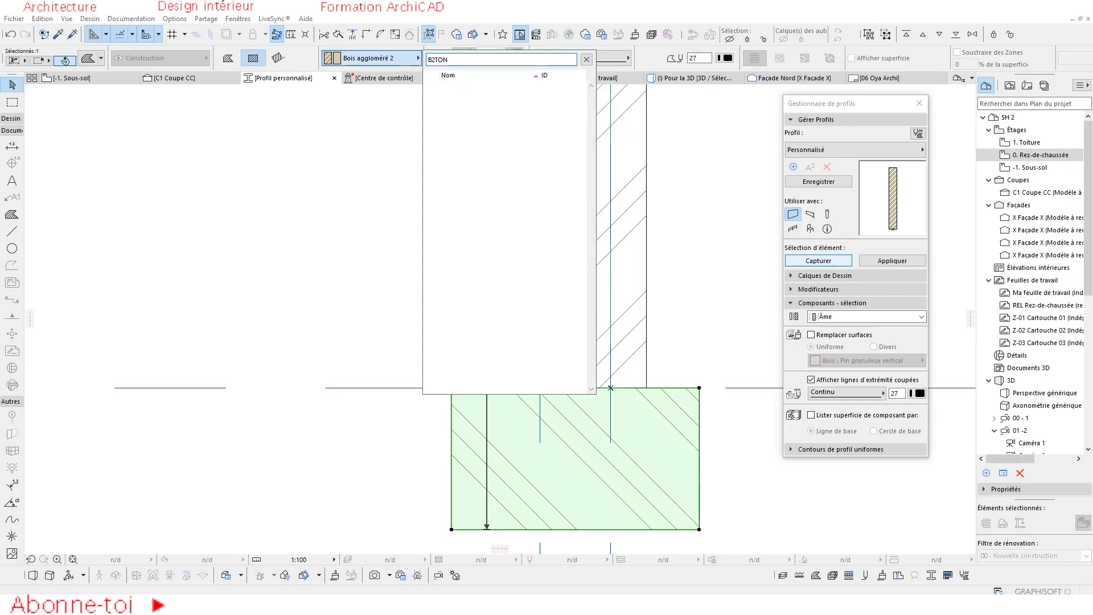
{"action": "key", "text": "BackSpace"}
{"action": "key", "text": "BackSpace"}
{"action": "key", "text": "BackSpace"}
{"action": "key", "text": "BackSpace"}
{"action": "type", "text": "bét"}
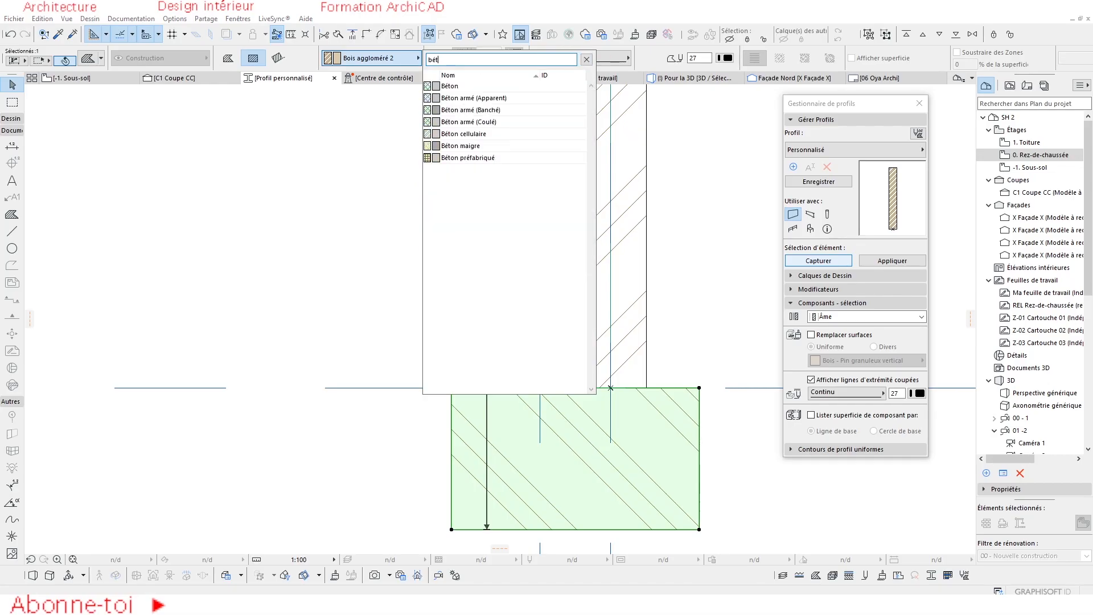
{"action": "left_click", "coordinate": [497, 123]}
Step: Assign the Béton préfabriqué building material to the wall fill above the footing
{"action": "left_click", "coordinate": [572, 256]}
{"action": "scroll", "coordinate": [572, 359], "scroll_direction": "down", "scroll_amount": 5}
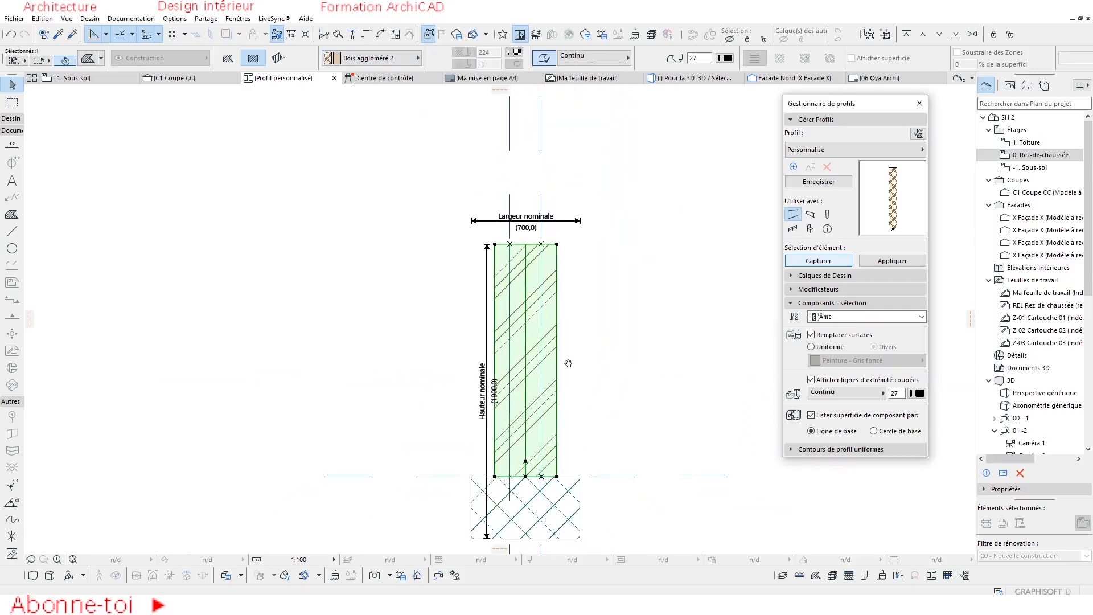
{"action": "left_click", "coordinate": [418, 58]}
{"action": "type", "text": "béton"}
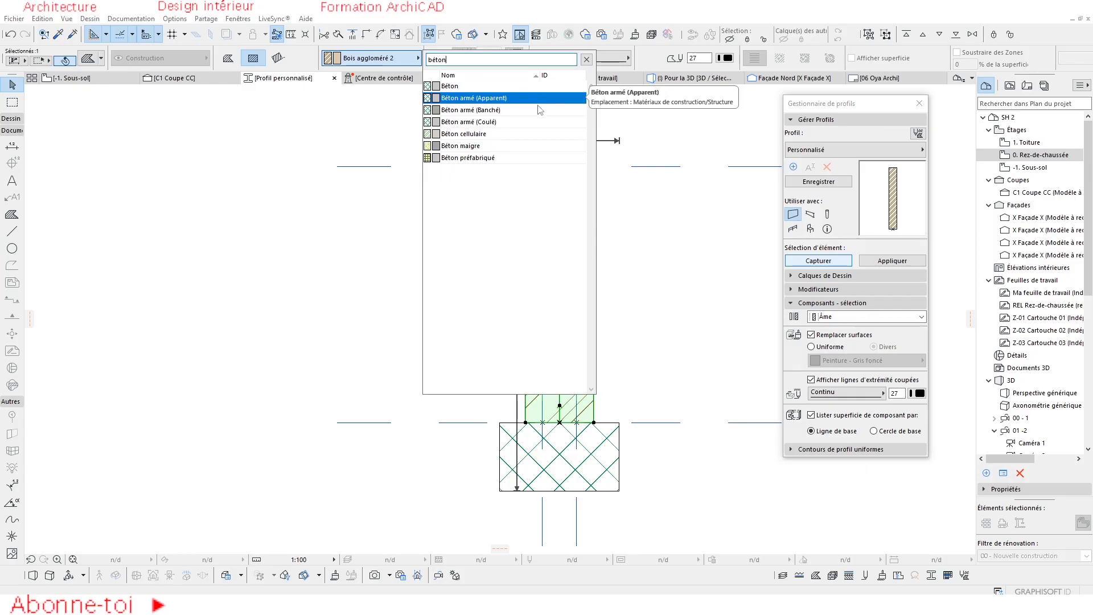
{"action": "left_click", "coordinate": [494, 157]}
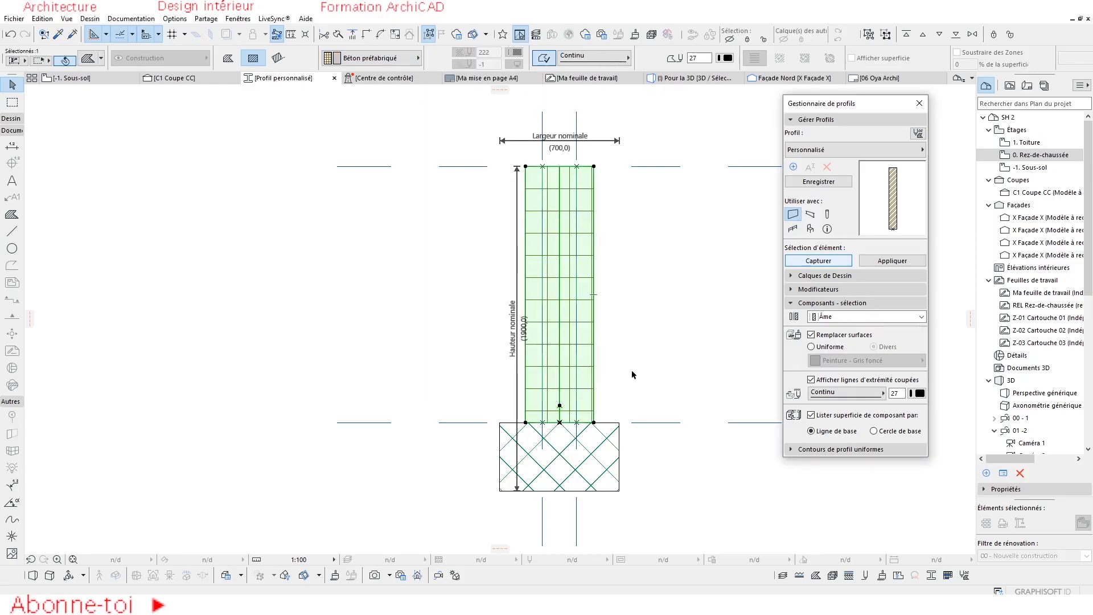
Step: Save the custom profile under the name "- Fondation 1"
{"action": "scroll", "coordinate": [631, 373], "scroll_direction": "down", "scroll_amount": 2}
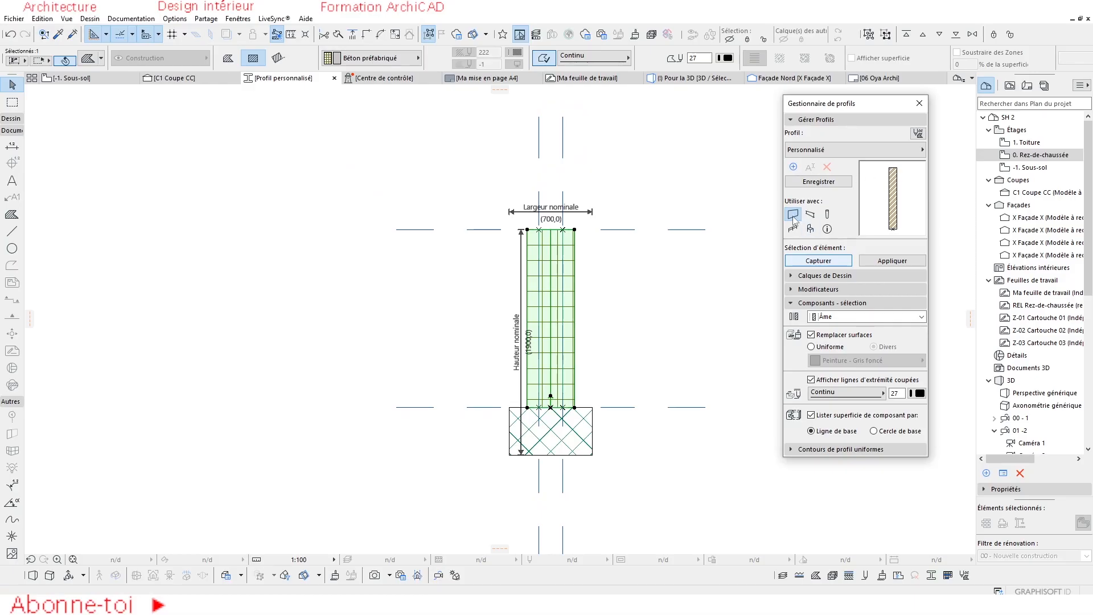
{"action": "left_click", "coordinate": [819, 182]}
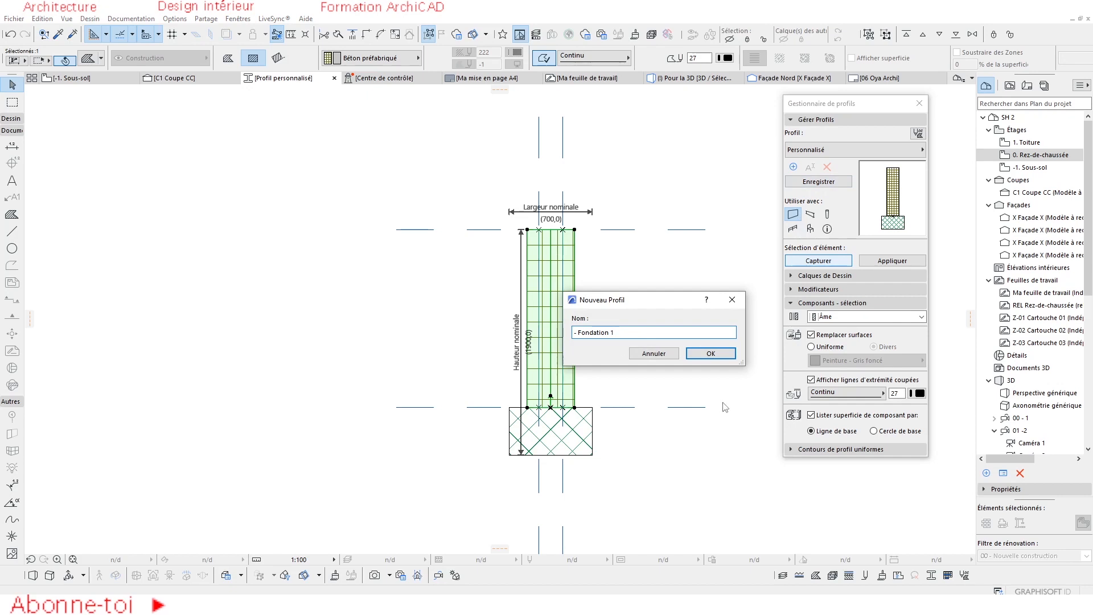
{"action": "left_click", "coordinate": [713, 355]}
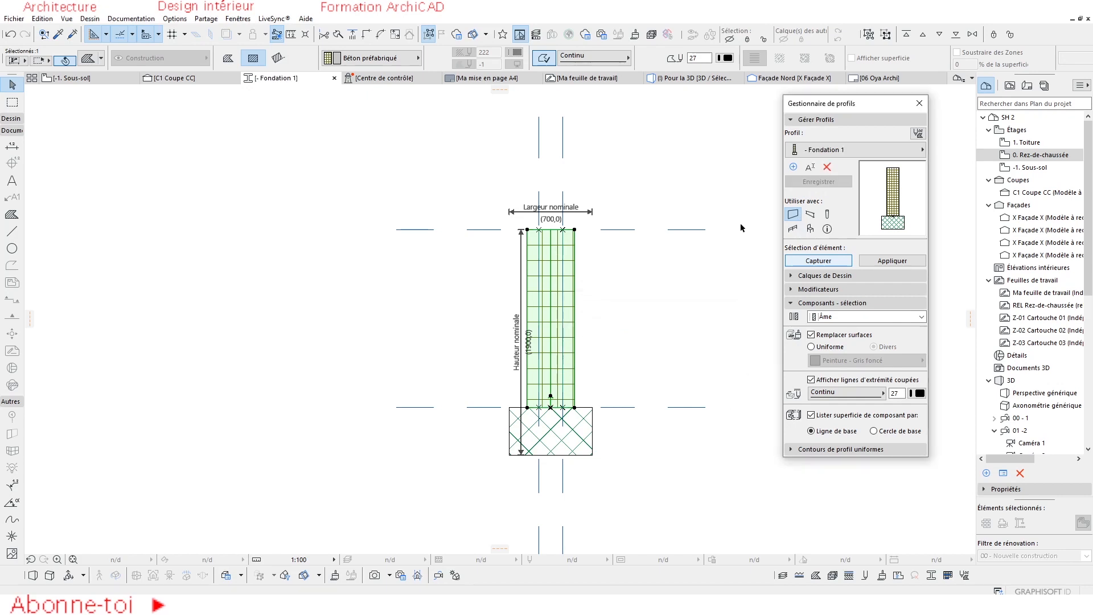
{"action": "left_click_drag", "start_coordinate": [869, 105], "coordinate": [893, 108]}
Step: Return to the -1. Sous-sol plan, select all of its walls and open their settings
{"action": "left_click", "coordinate": [62, 79]}
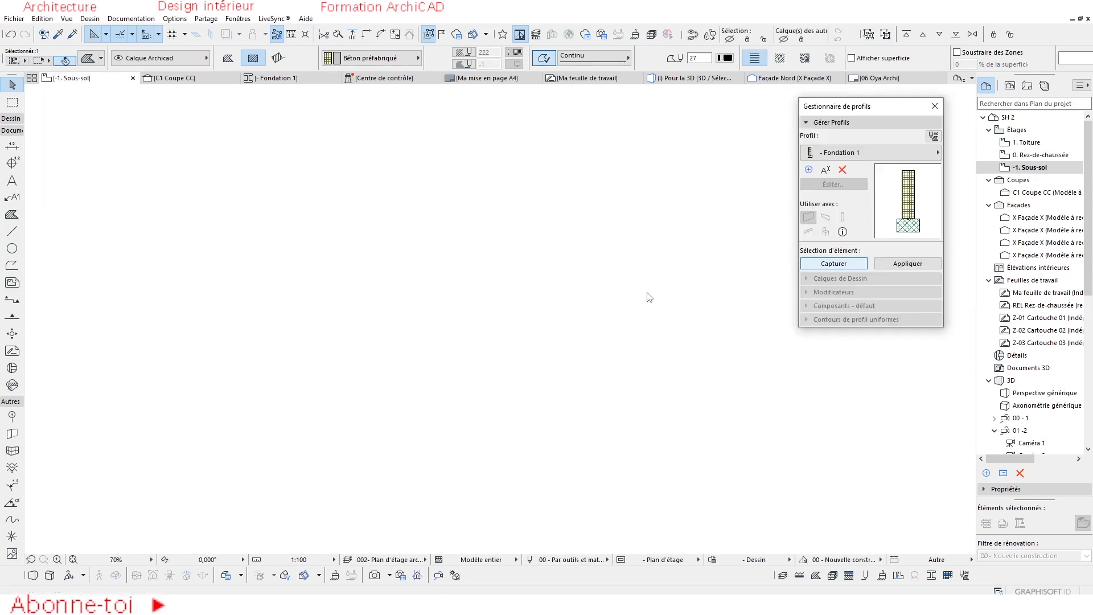
{"action": "scroll", "coordinate": [606, 309], "scroll_direction": "up", "scroll_amount": 4}
{"action": "middle_click_drag", "start_coordinate": [606, 309], "coordinate": [386, 332]}
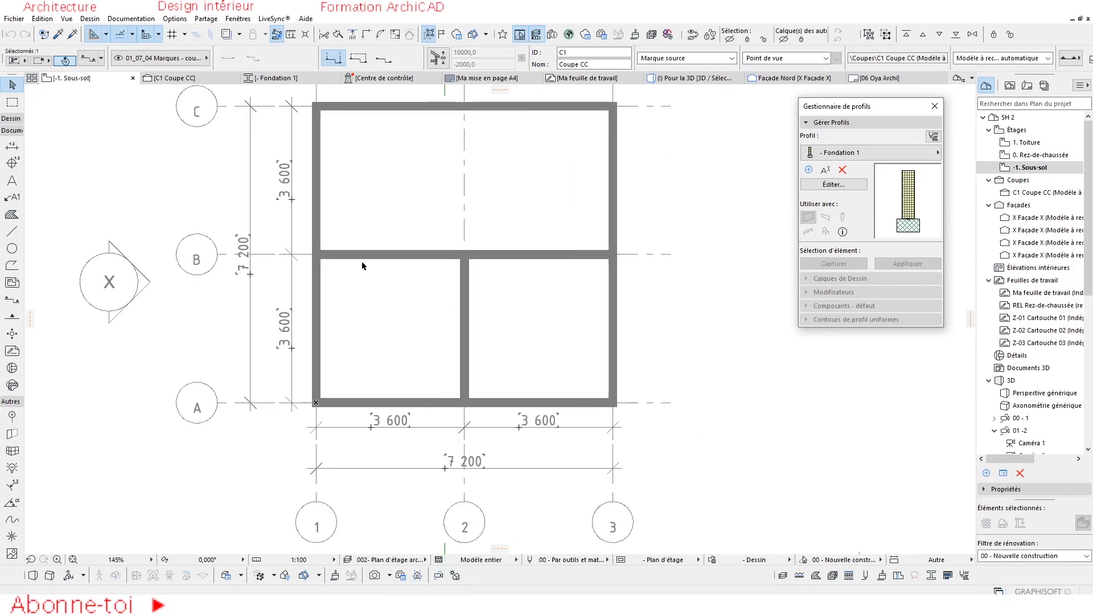
{"action": "key", "text": "Escape"}
{"action": "left_click", "coordinate": [382, 251]}
{"action": "left_click", "coordinate": [88, 58]}
{"action": "left_click", "coordinate": [382, 107]}
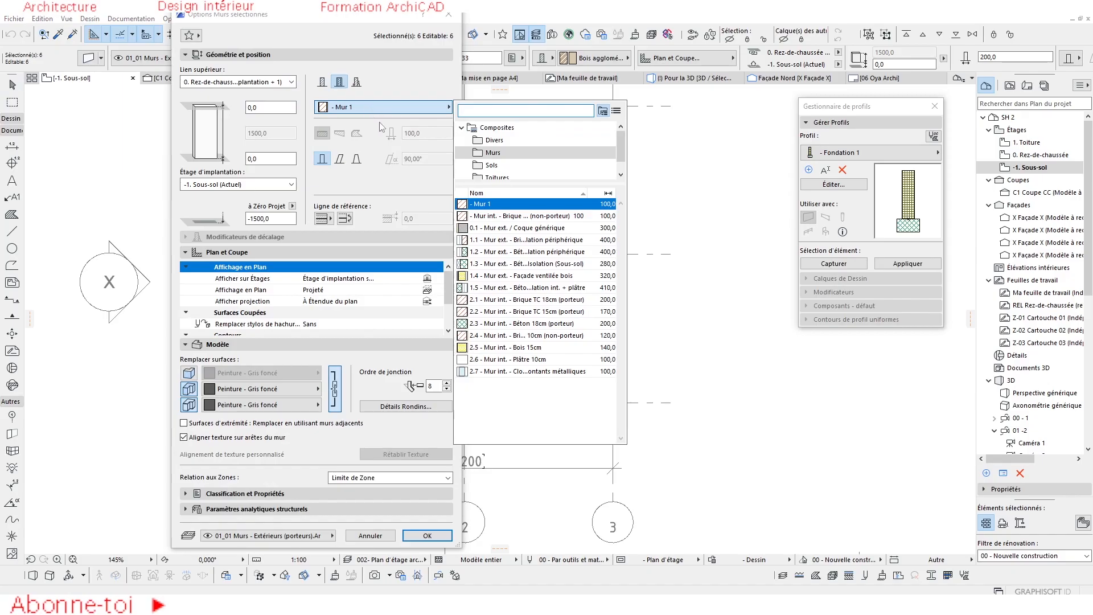
{"action": "type", "text": "- fon"}
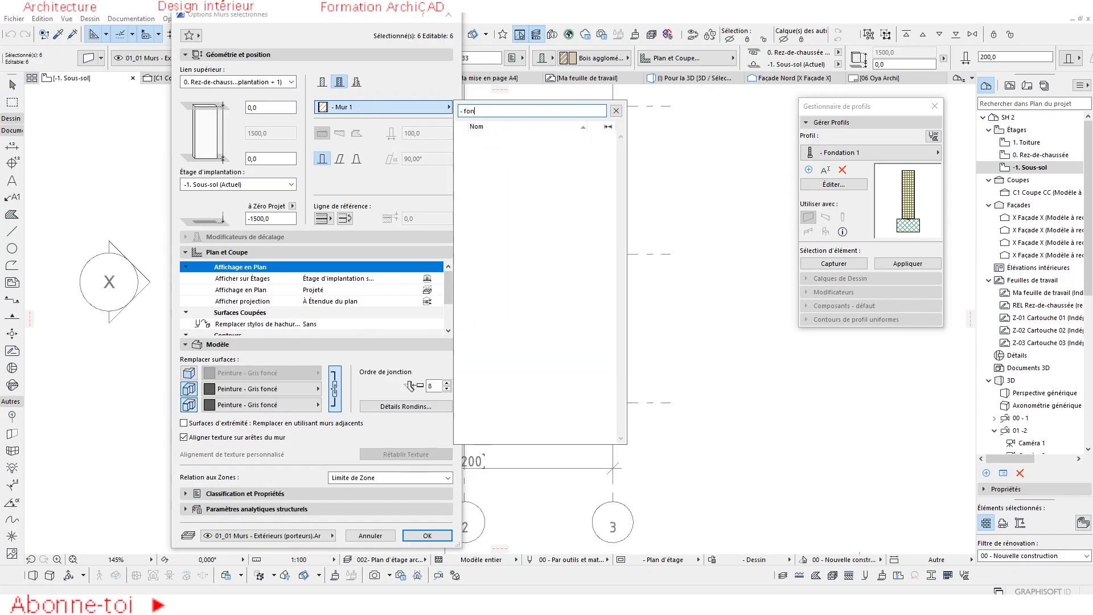
{"action": "key", "text": "BackSpace"}
{"action": "key", "text": "BackSpace"}
{"action": "key", "text": "BackSpace"}
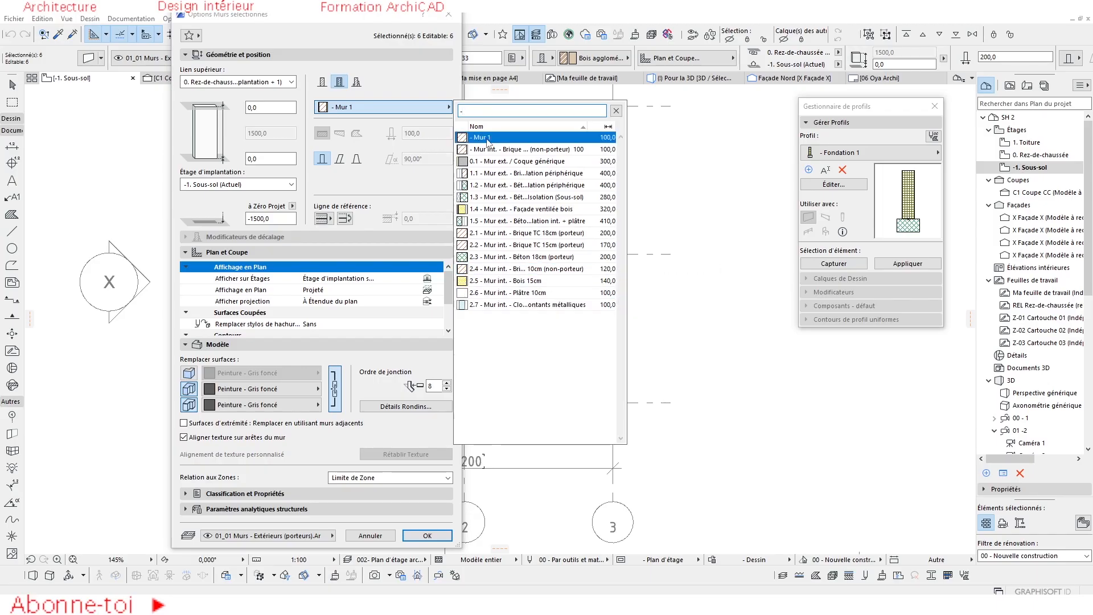
Step: Apply the complex profile "- Fondation 1" to the selected basement walls and reopen the C1 Coupe CC section
{"action": "left_click", "coordinate": [357, 82]}
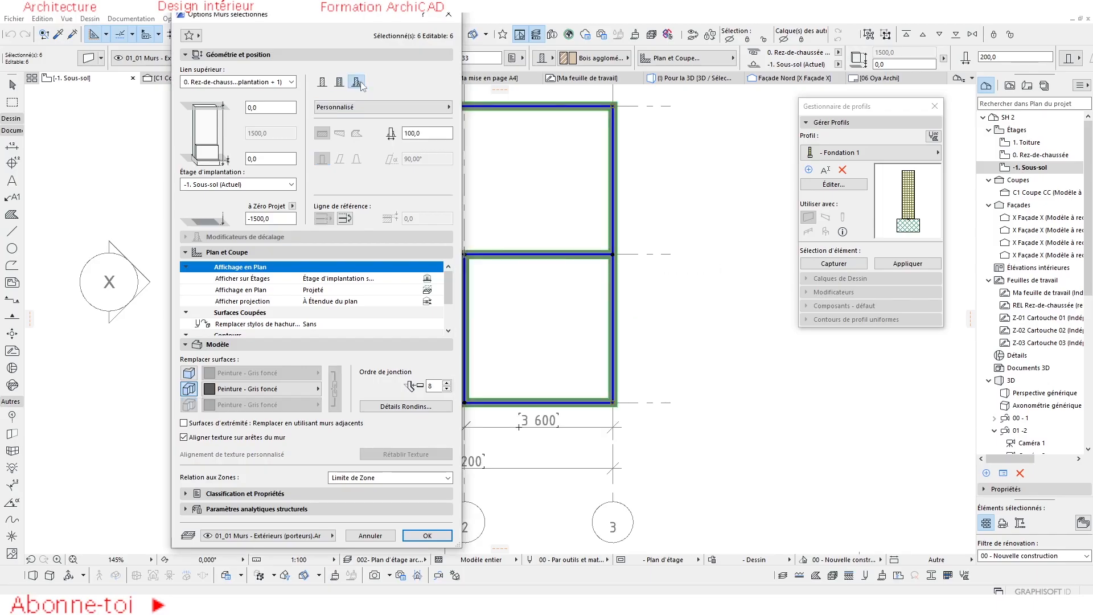
{"action": "left_click", "coordinate": [349, 107]}
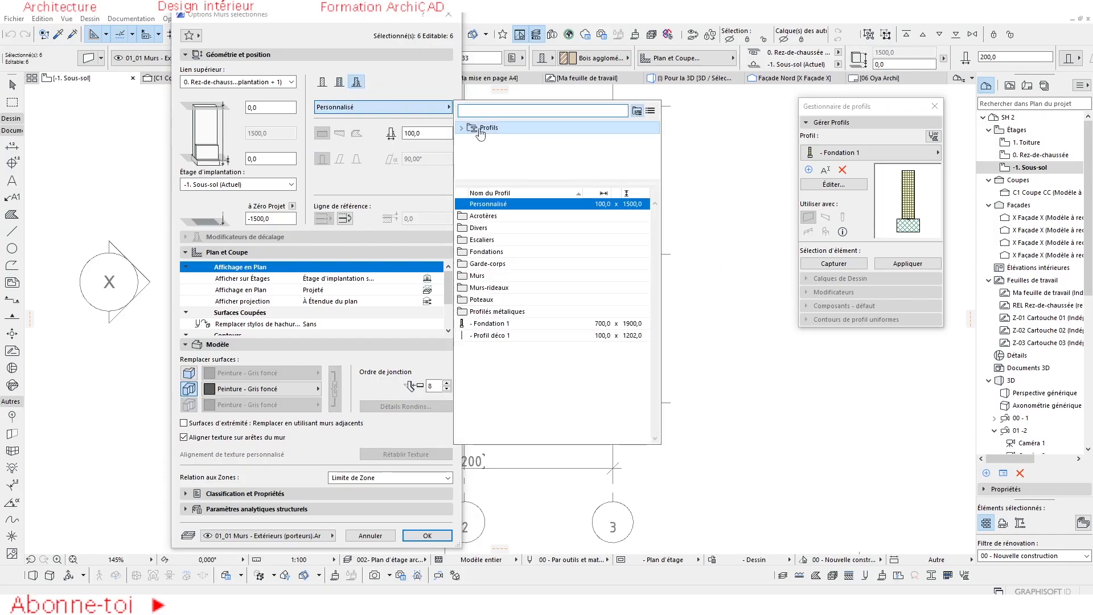
{"action": "left_click", "coordinate": [483, 139]}
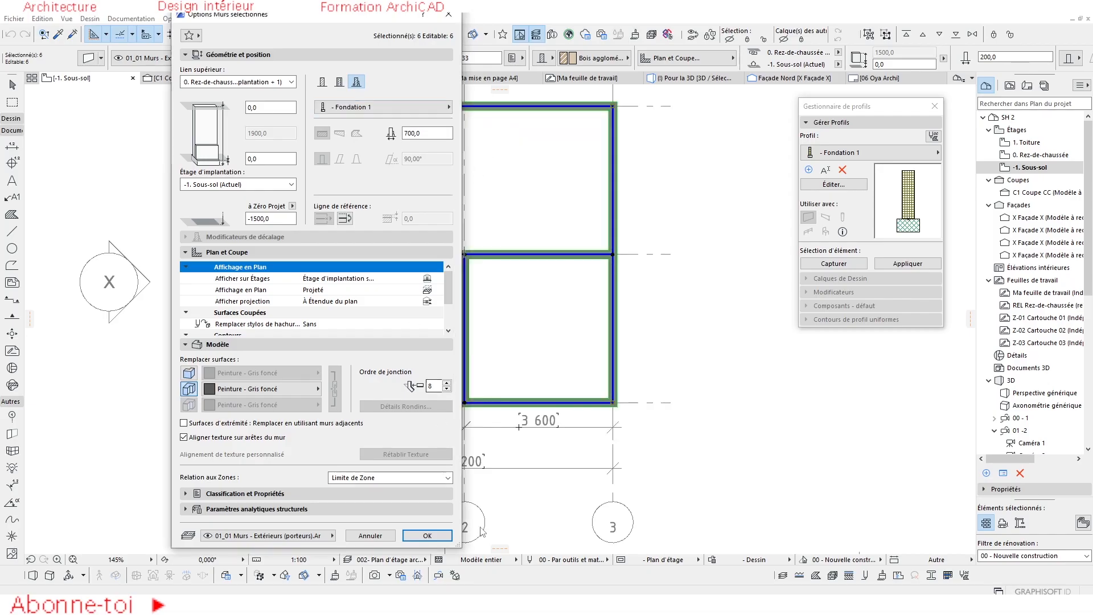
{"action": "left_click", "coordinate": [432, 536]}
{"action": "left_click", "coordinate": [171, 78]}
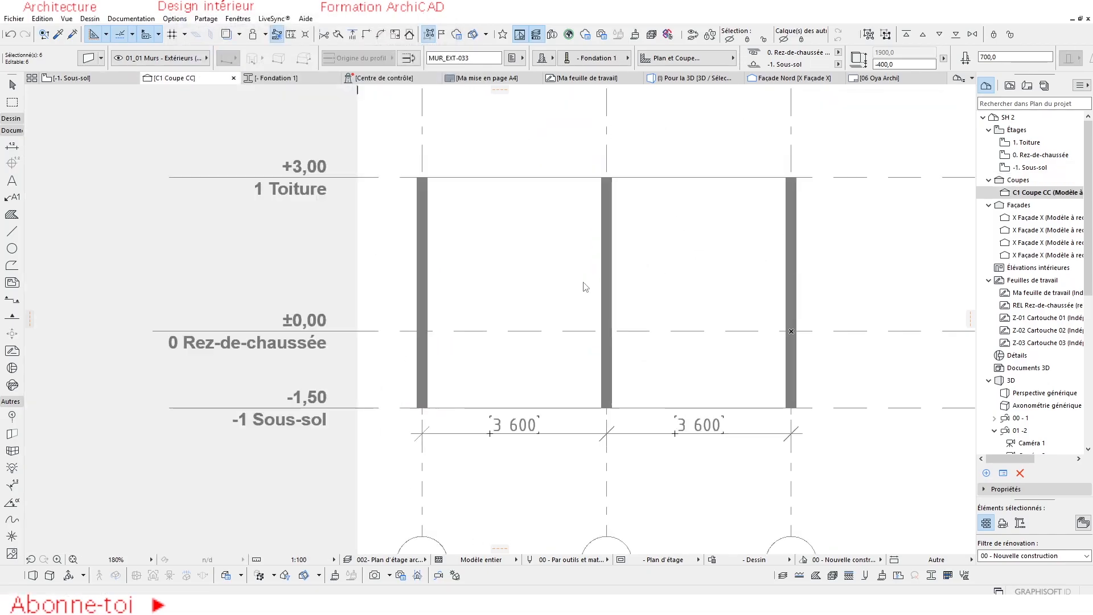